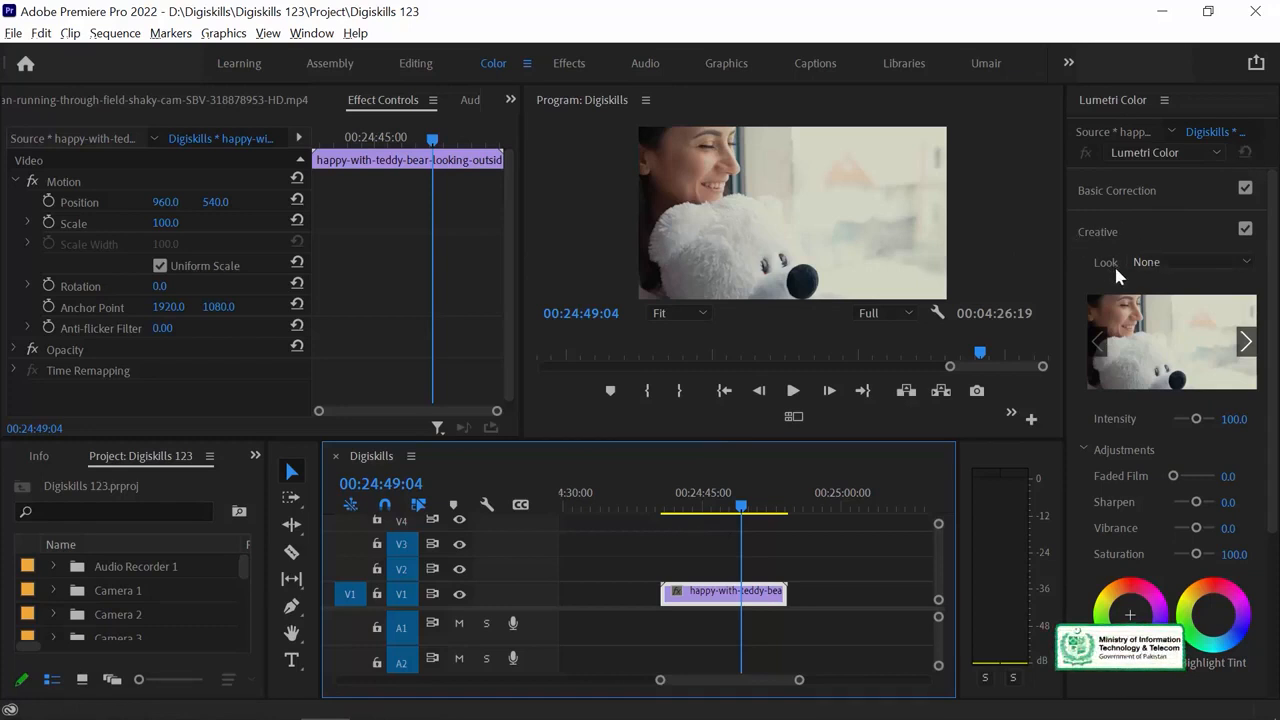
# Apply the CineSpace2383sRGB6bit creative look to the teddy-bear clip and enlarge the program preview area.
pyautogui.click(1205, 261)
pyautogui.moveTo(1249, 357); pyautogui.dragTo(1249, 290)
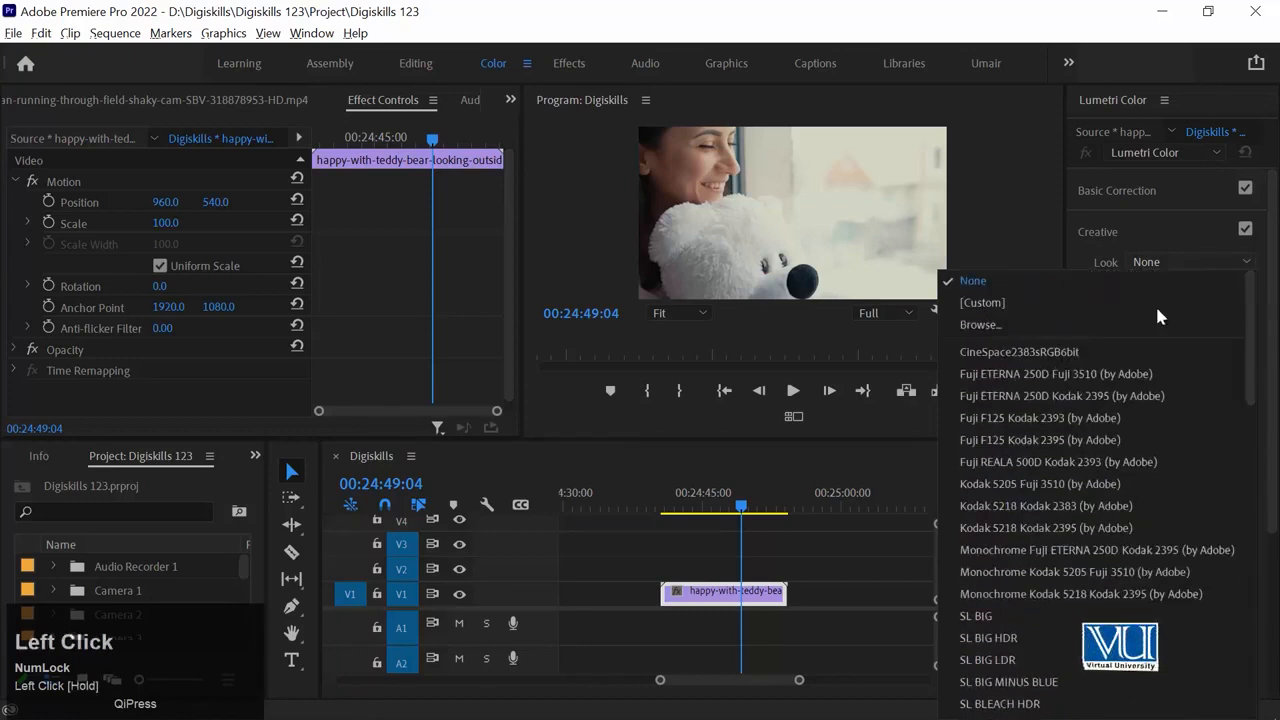
pyautogui.click(1043, 352)
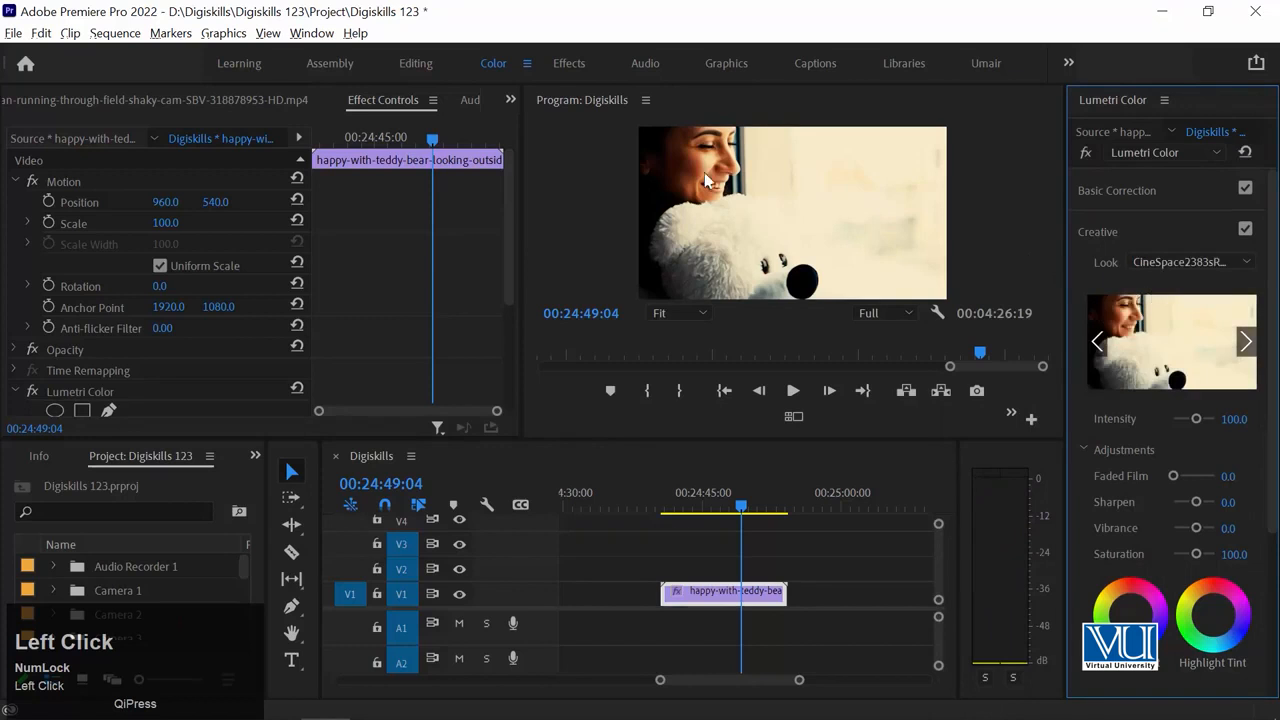
pyautogui.click(527, 286)
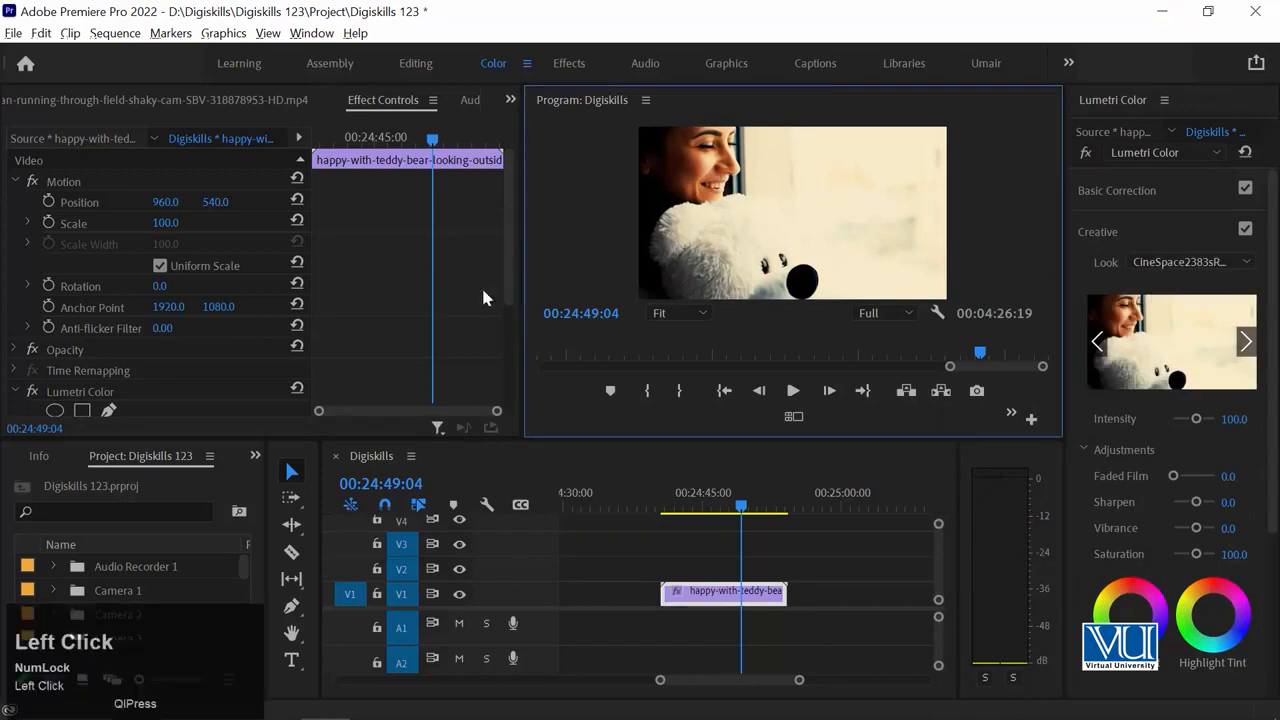
pyautogui.moveTo(522, 252); pyautogui.dragTo(421, 252)
# Try the Fuji ETERNA 250D Fuji 3510, Fuji ETERNA 250D Kodak 2395 and Fuji F125 Kodak 2393 looks on the clip in turn.
pyautogui.click(1180, 262)
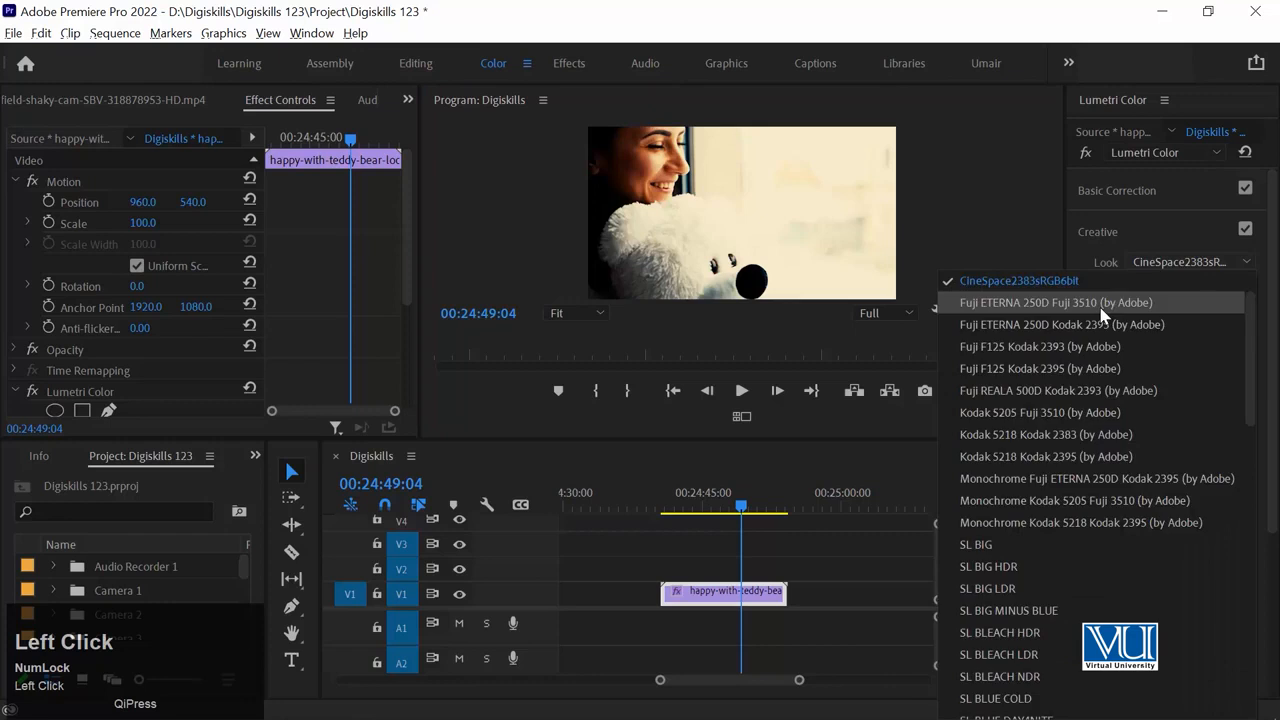
pyautogui.click(1108, 295)
pyautogui.click(1170, 260)
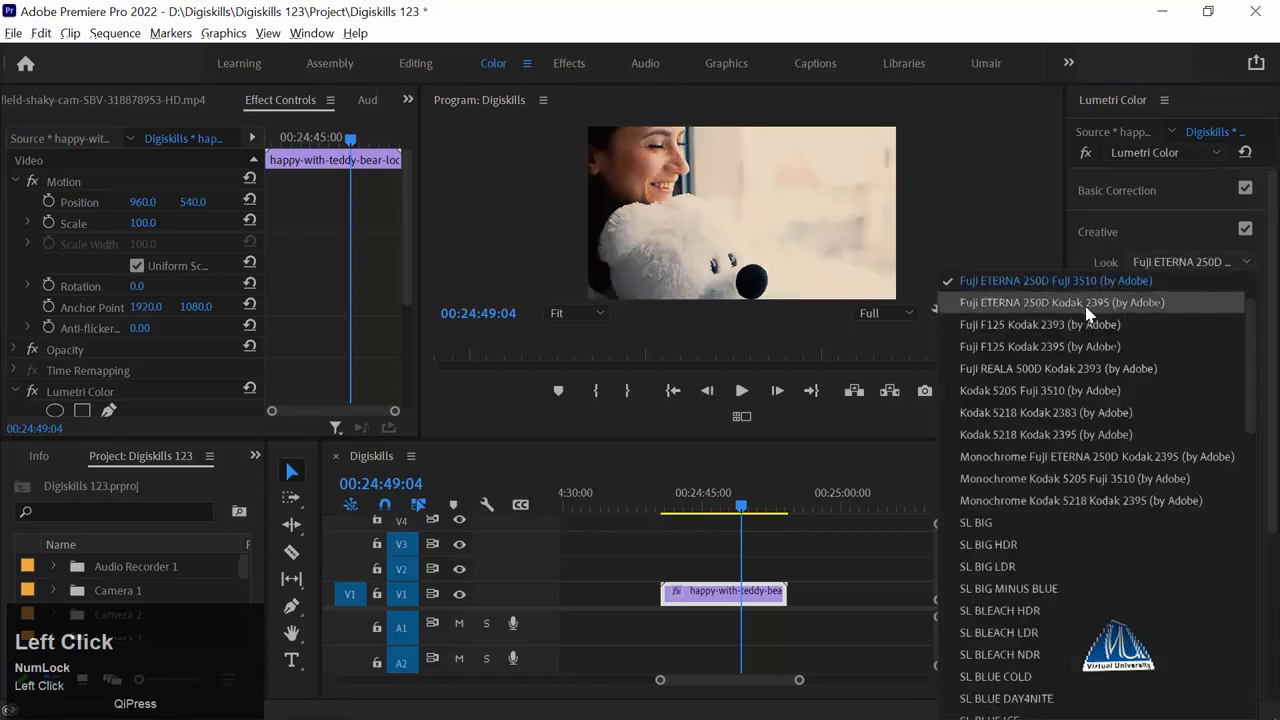
pyautogui.click(1092, 298)
pyautogui.click(1168, 264)
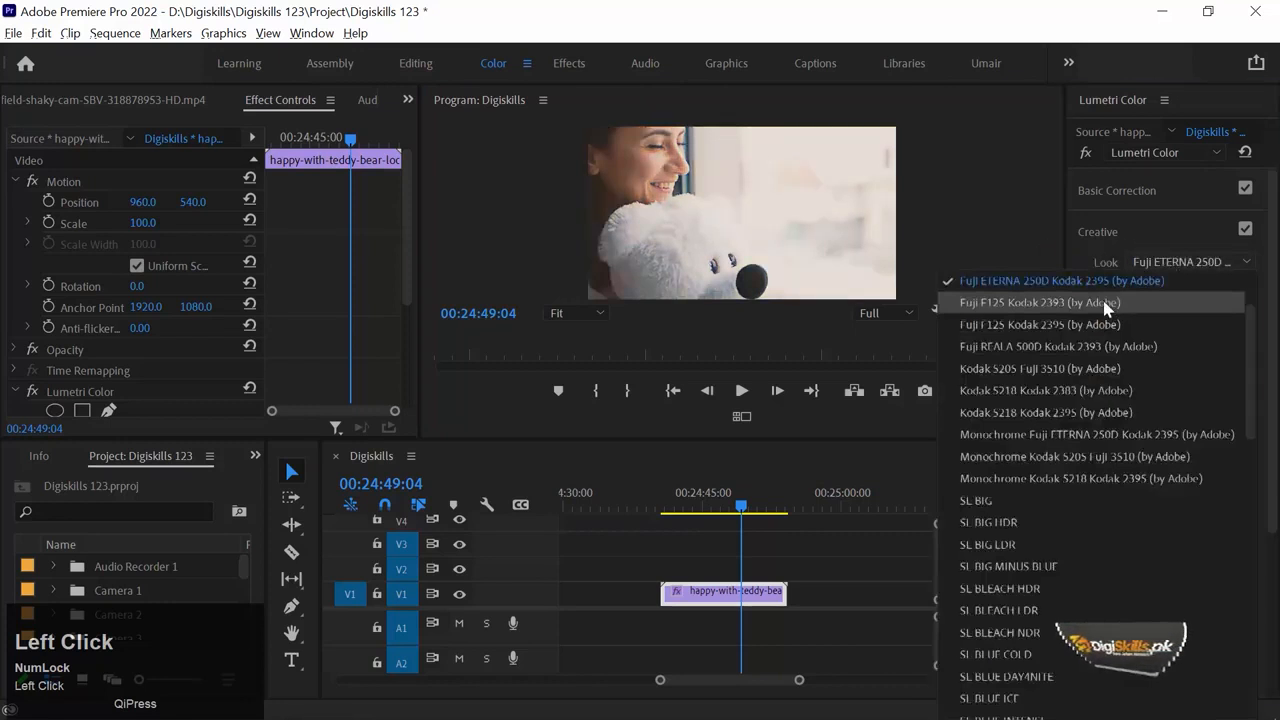
pyautogui.click(1108, 300)
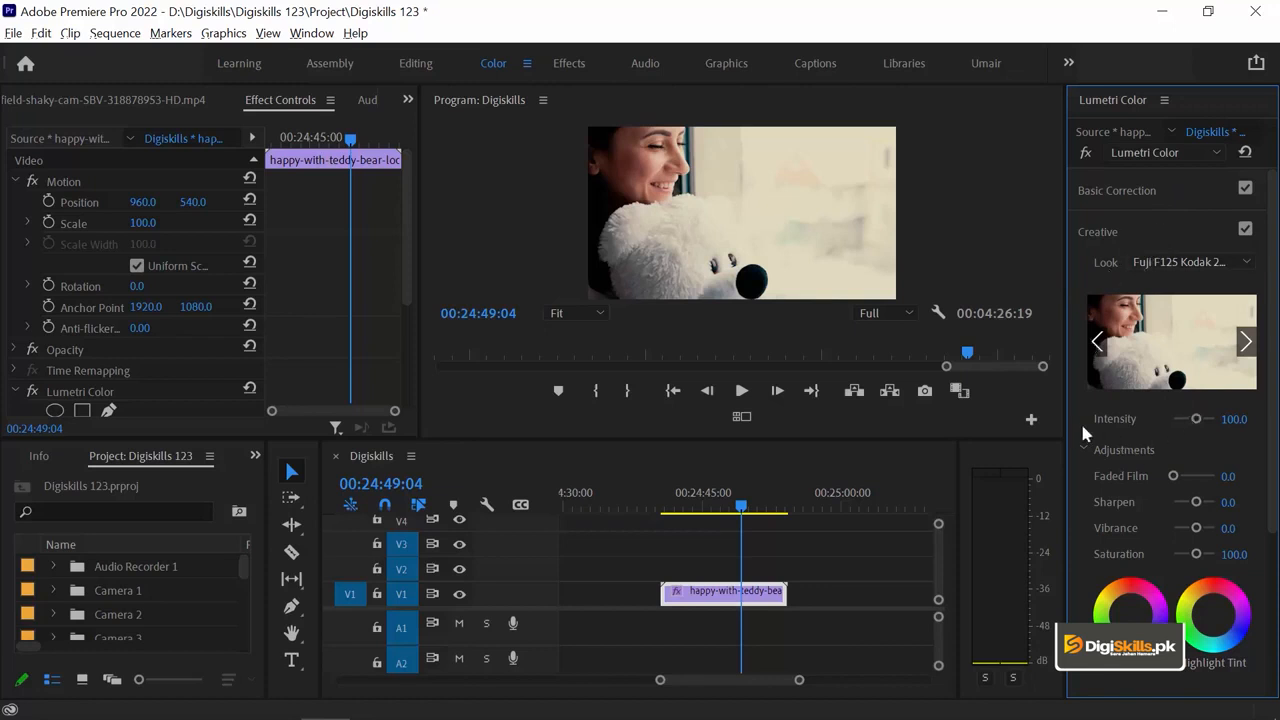
# Set the clip's creative adjustments to Faded Film 36.5 and Sharpen 14.6.
pyautogui.moveTo(1065, 419); pyautogui.dragTo(1013, 419)
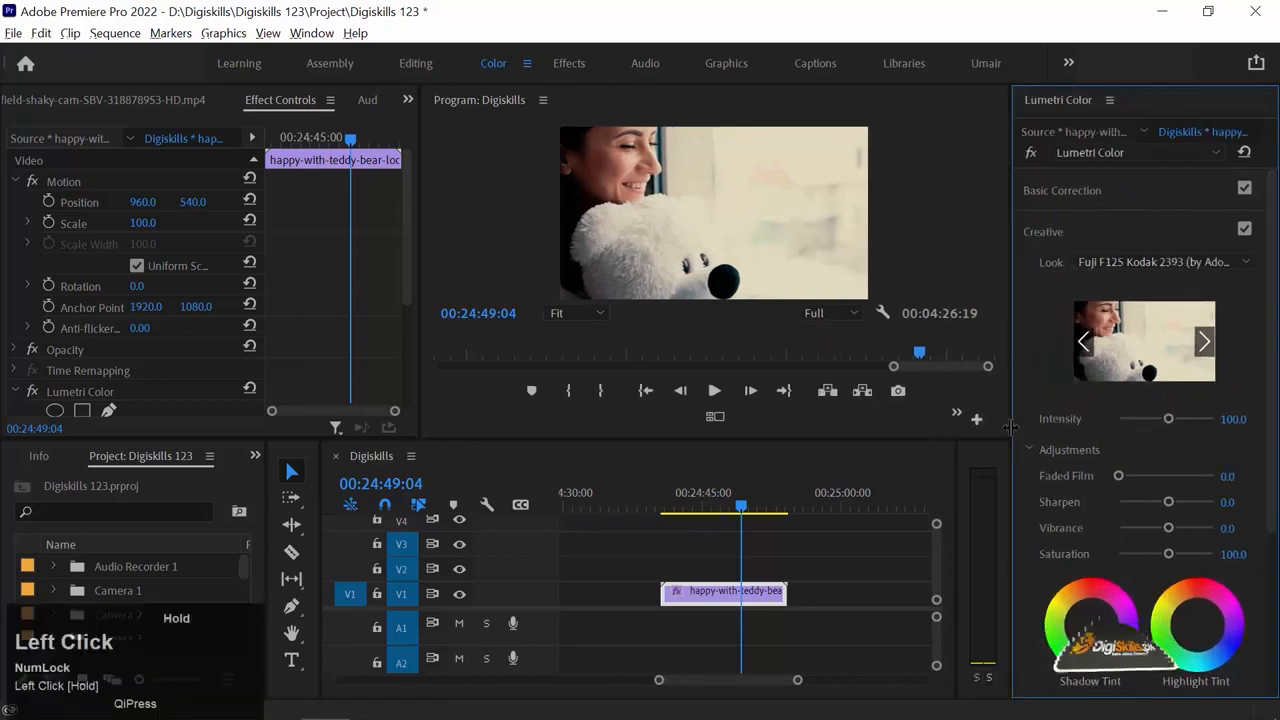
pyautogui.moveTo(1158, 420)
pyautogui.mouseDown()
pyautogui.moveTo(1137, 420)
pyautogui.moveTo(1177, 420)
pyautogui.moveTo(1132, 420)
pyautogui.moveTo(1155, 420)
pyautogui.mouseUp()
pyautogui.moveTo(1119, 480); pyautogui.dragTo(1188, 500)
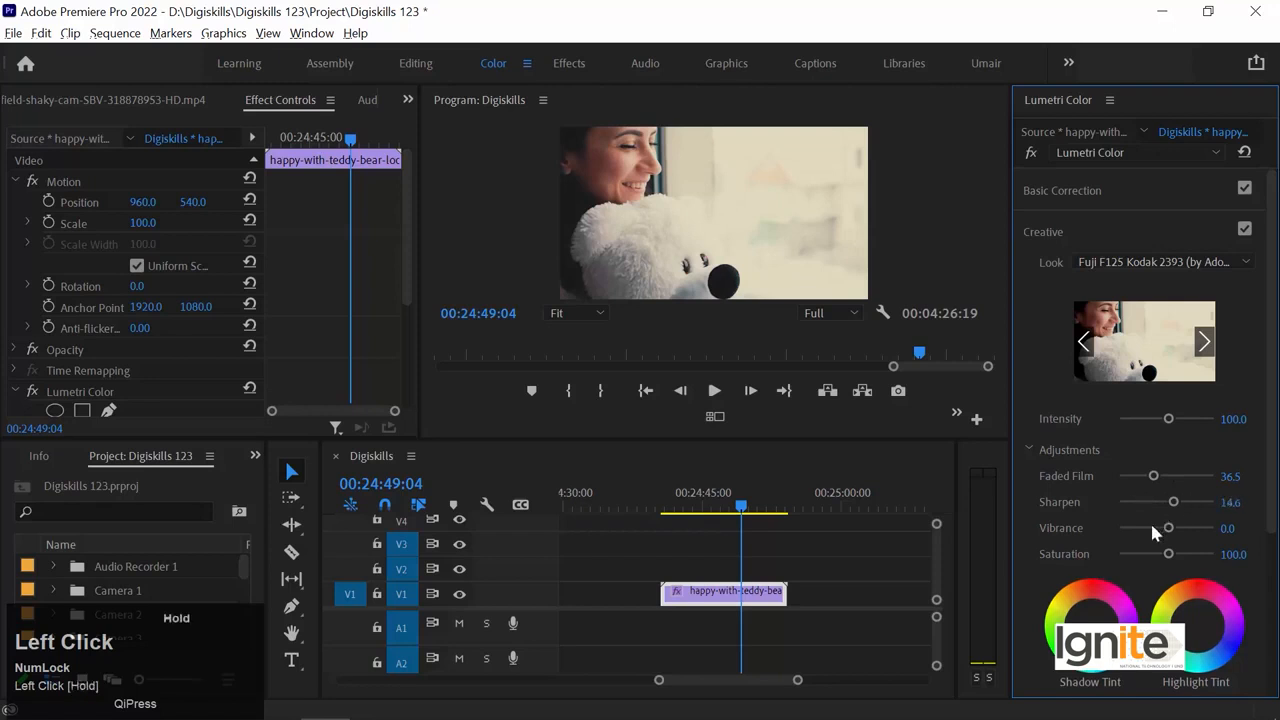
# Shift the clip's shadows slightly toward blue and its midtones slightly toward orange with the color wheels.
pyautogui.scroll(-4, 1025, 479)
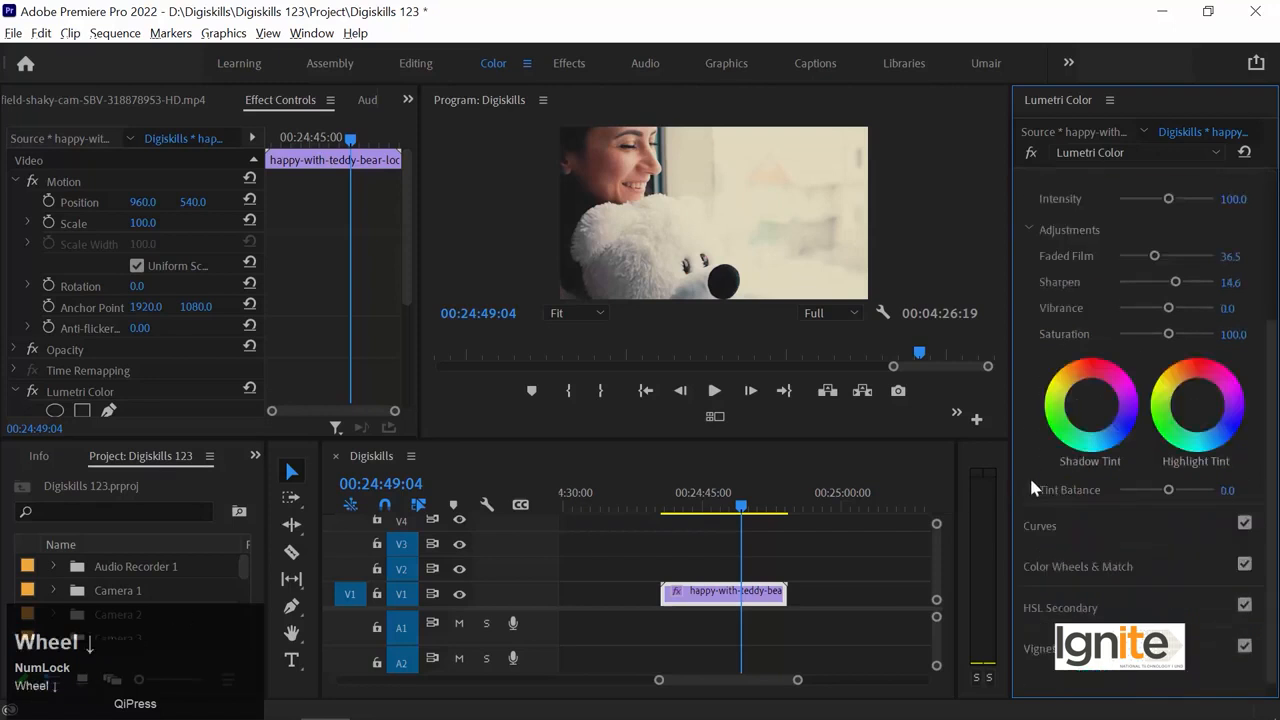
pyautogui.click(1078, 551)
pyautogui.moveTo(1099, 494); pyautogui.dragTo(1101, 497)
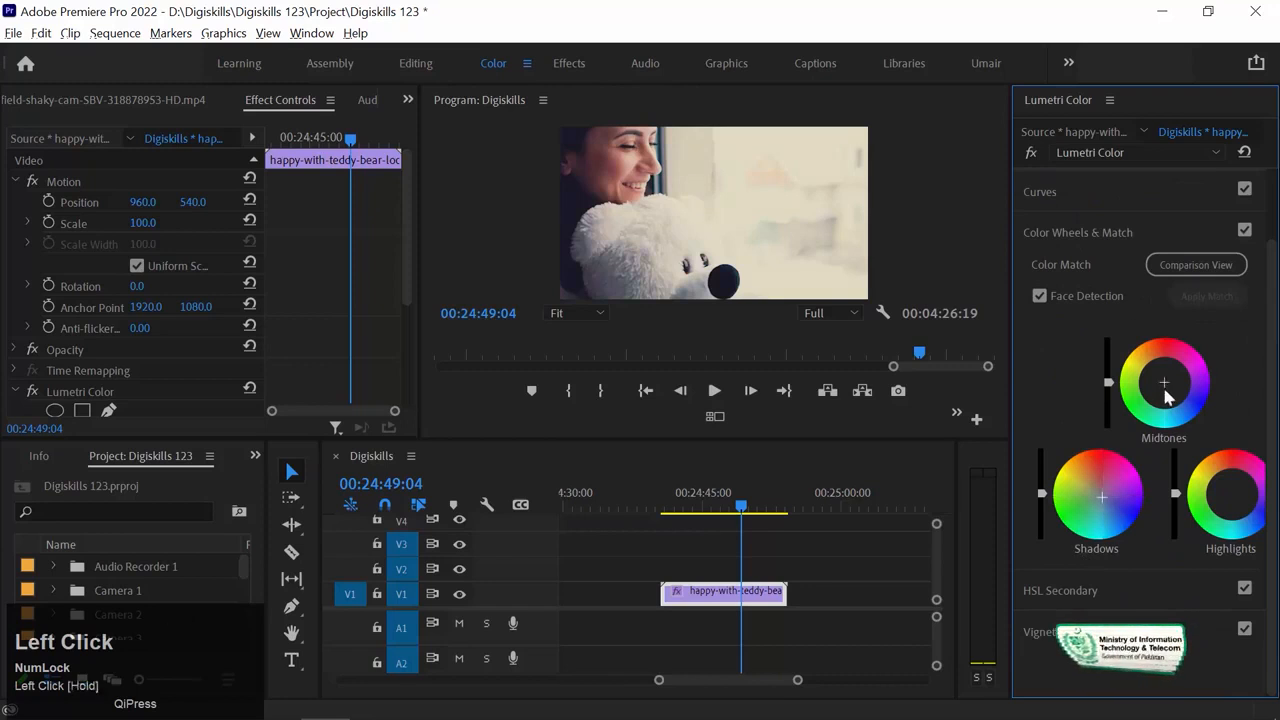
pyautogui.moveTo(1164, 383); pyautogui.dragTo(1160, 377)
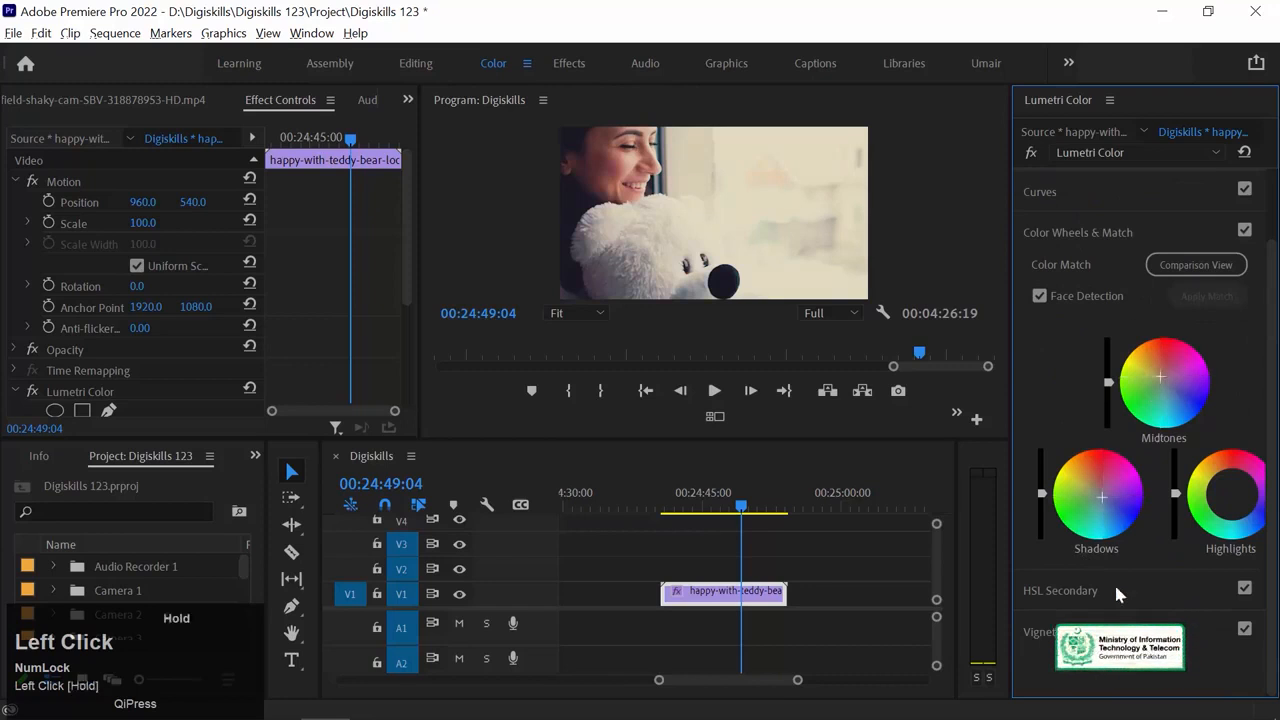
# Add a vignette with amount -3.0, midpoint 0.0 and roundness 100.0, and toggle it off and on to compare.
pyautogui.click(1080, 634)
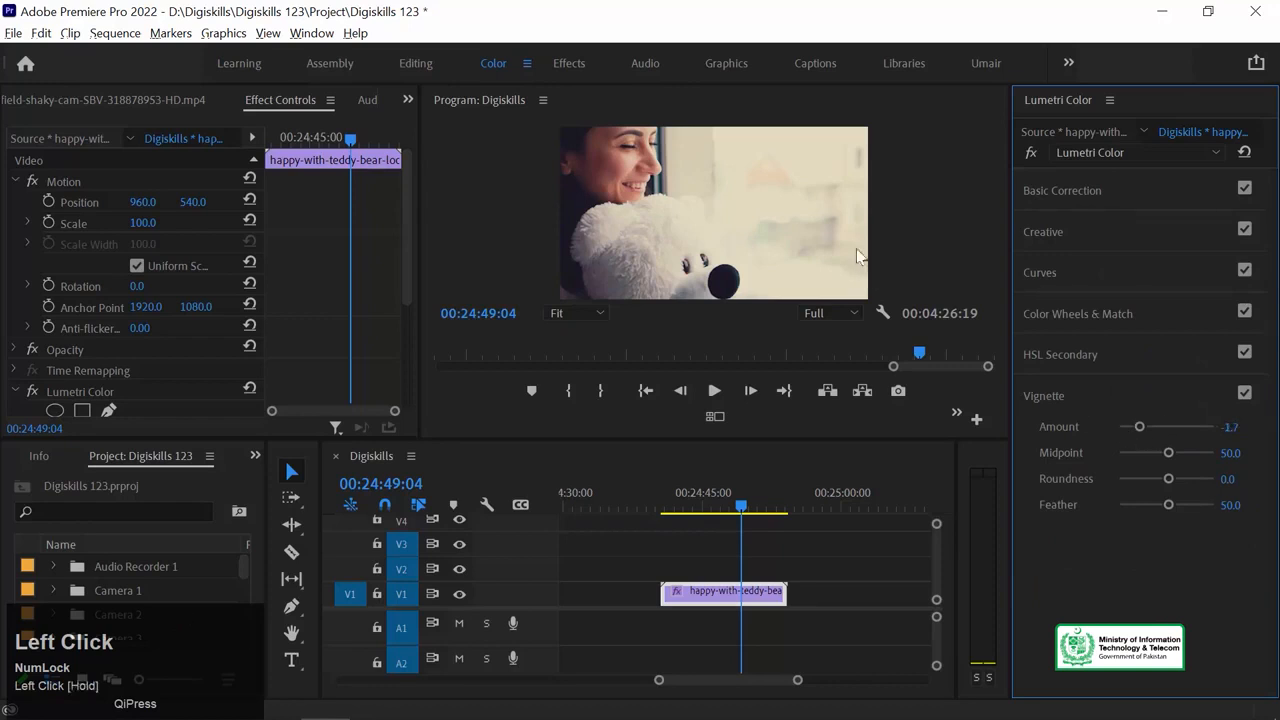
pyautogui.moveTo(1131, 454)
pyautogui.mouseDown()
pyautogui.moveTo(1114, 453)
pyautogui.moveTo(1151, 479)
pyautogui.moveTo(1136, 479)
pyautogui.mouseUp()
pyautogui.moveTo(1141, 431); pyautogui.dragTo(1141, 433)
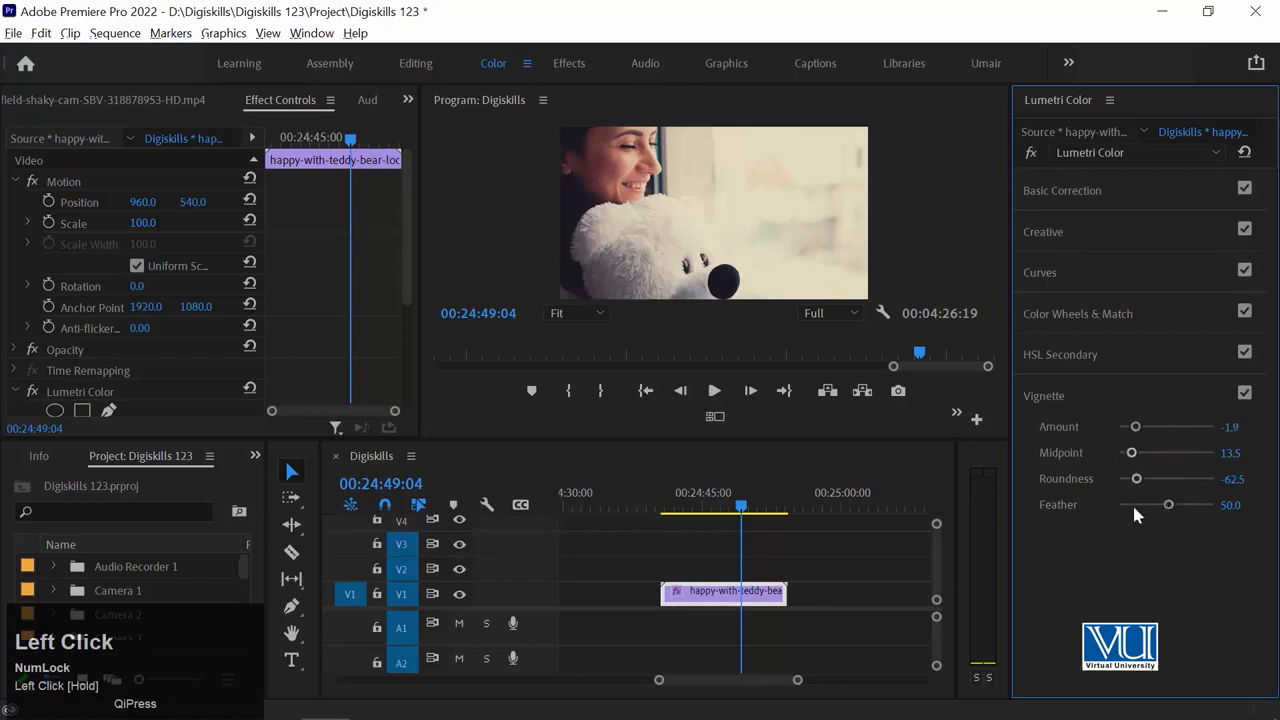
pyautogui.click(1244, 393)
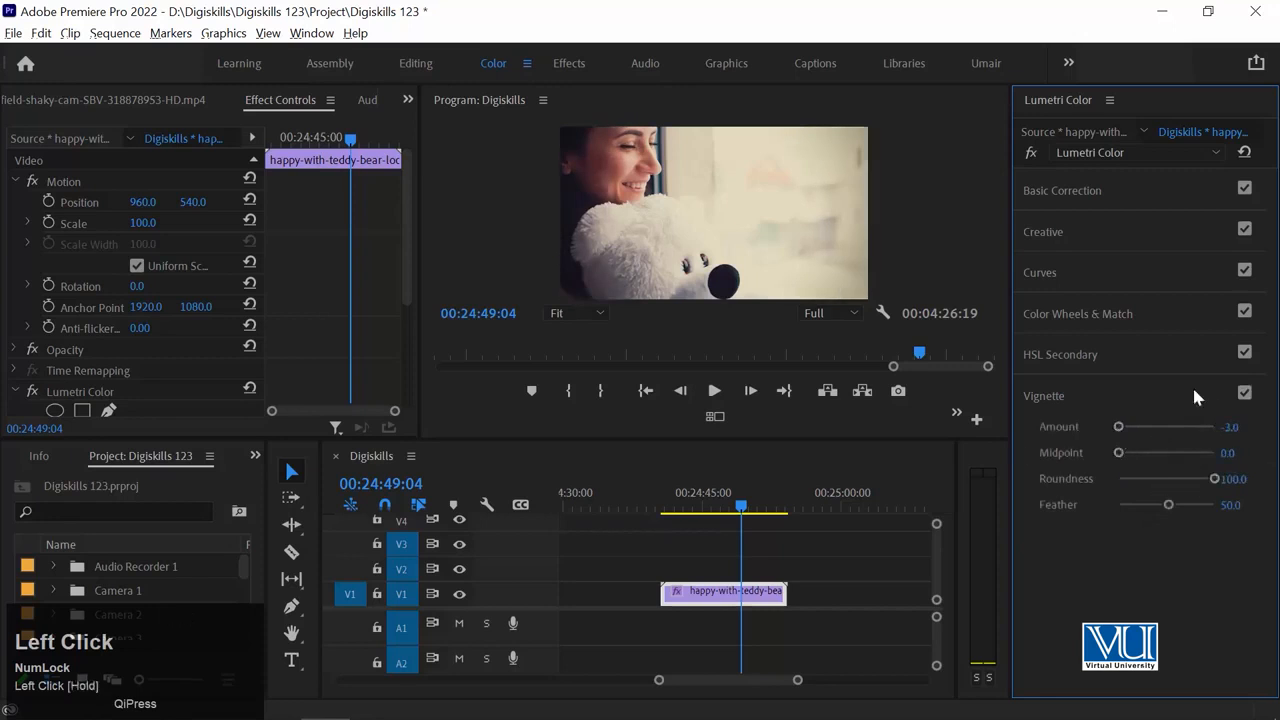
pyautogui.click(1244, 394)
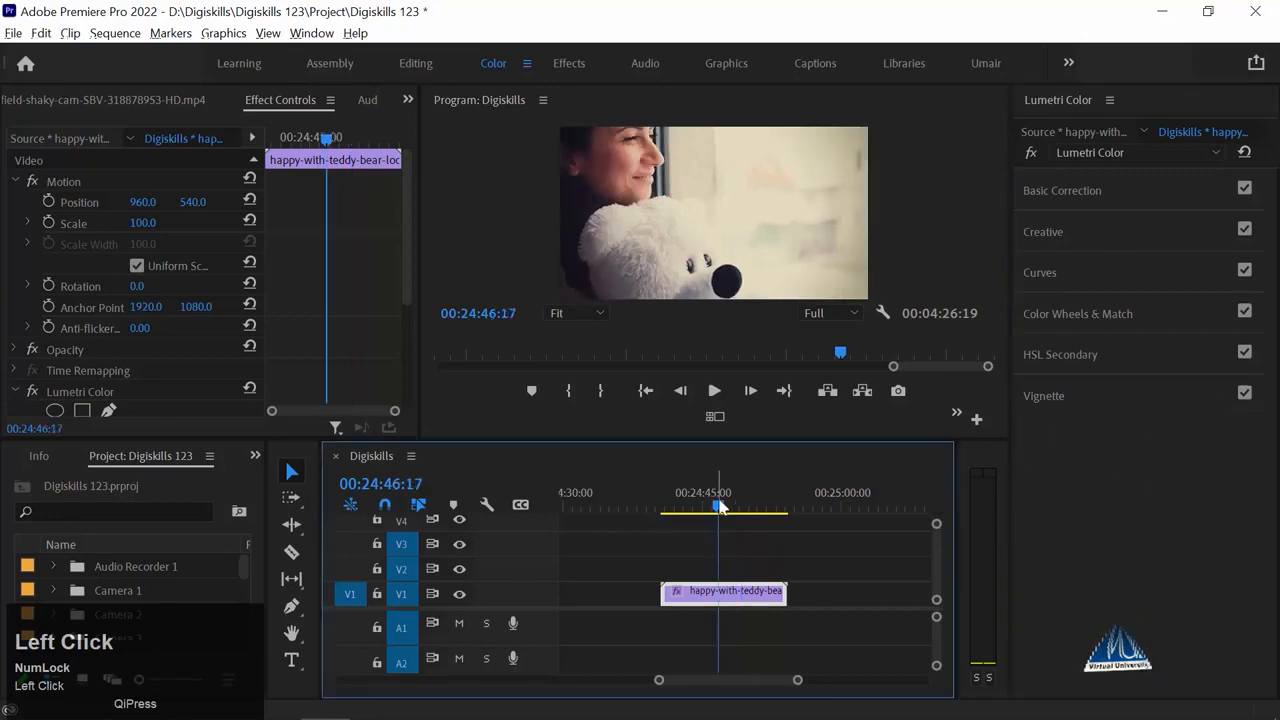
# Change the clip's creative look to SL BIG.
pyautogui.click(1083, 214)
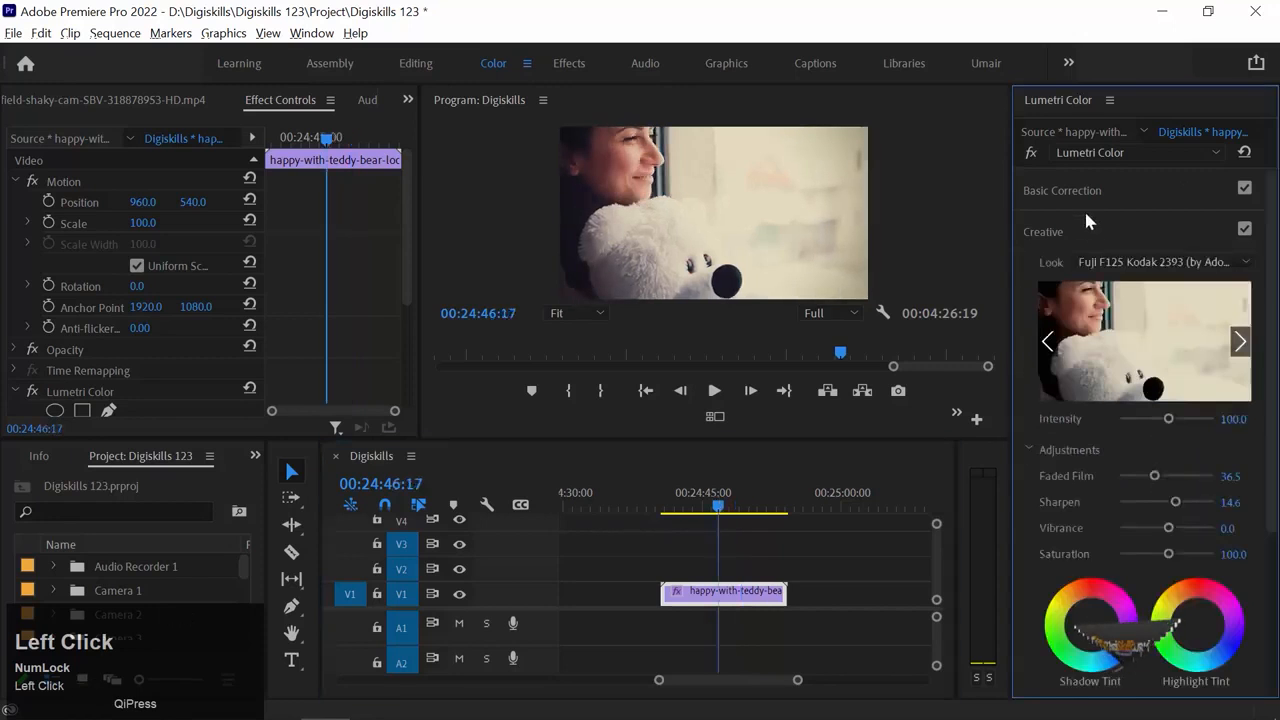
pyautogui.click(1140, 262)
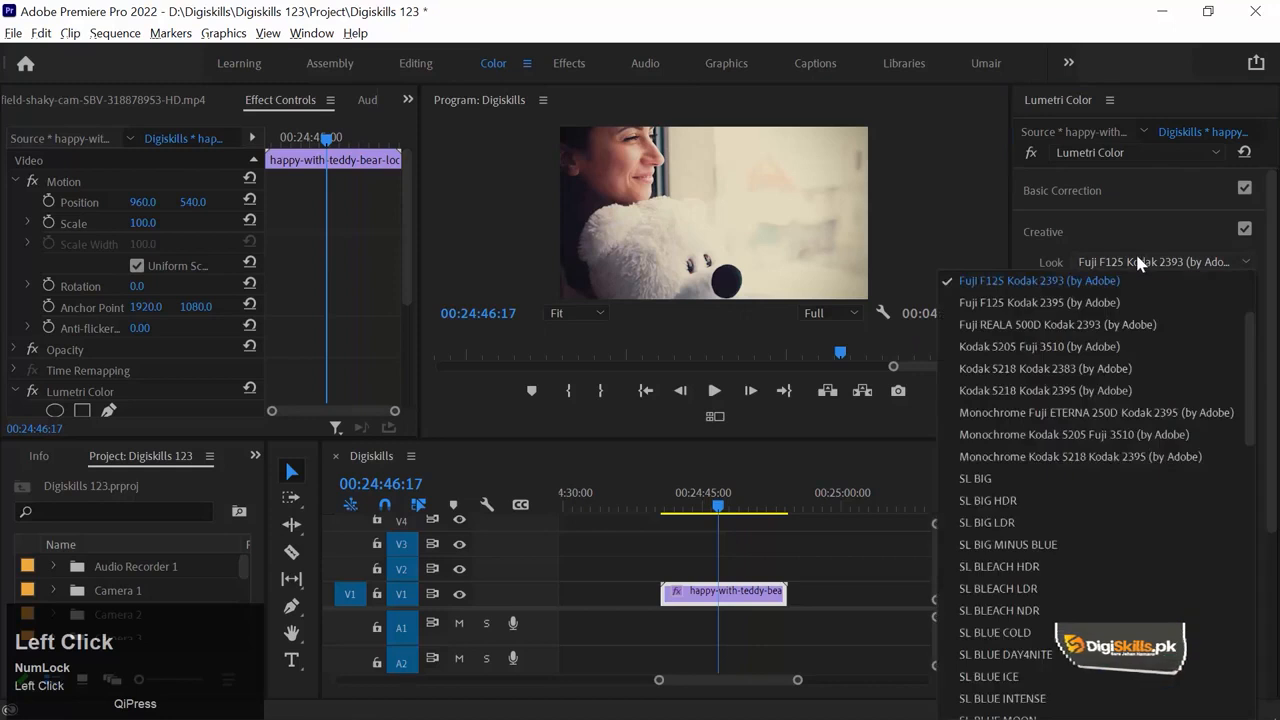
pyautogui.click(1047, 479)
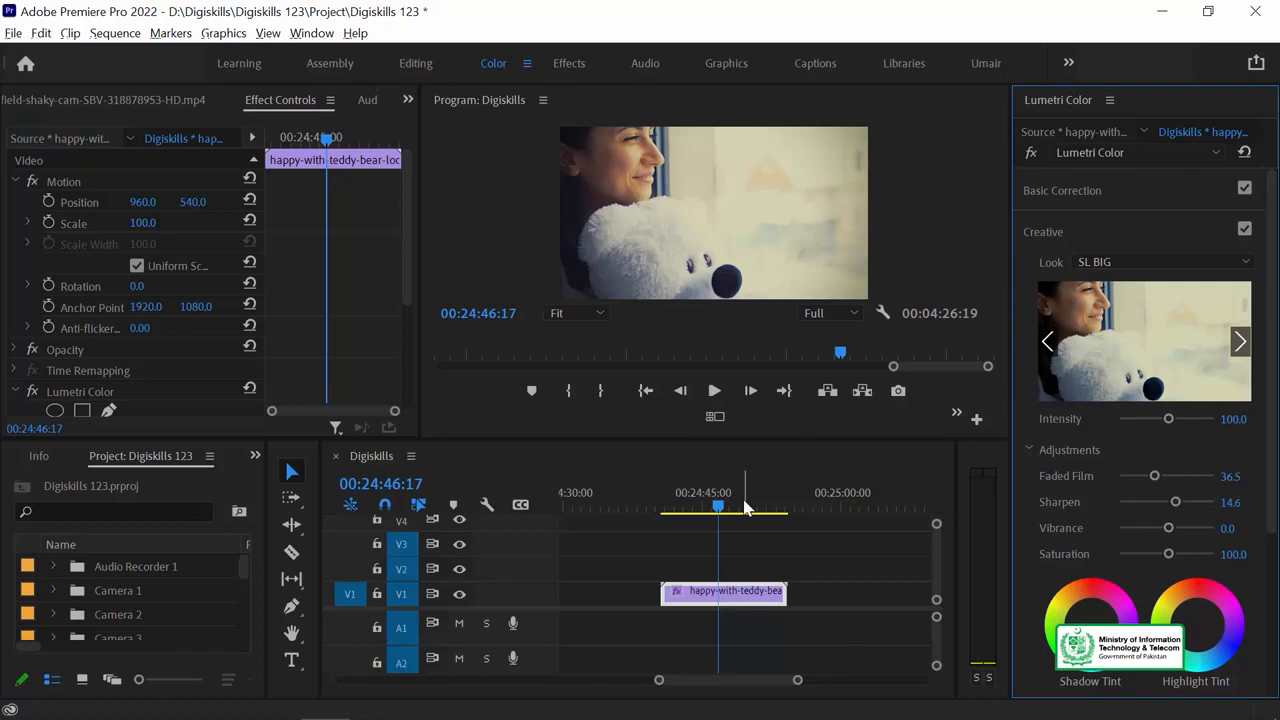
# Browse the available creative looks and reset the clip's look to None.
pyautogui.click(1088, 266)
pyautogui.scroll(-5, 1046, 272)
pyautogui.scroll(5, 1035, 237)
pyautogui.click(1128, 263)
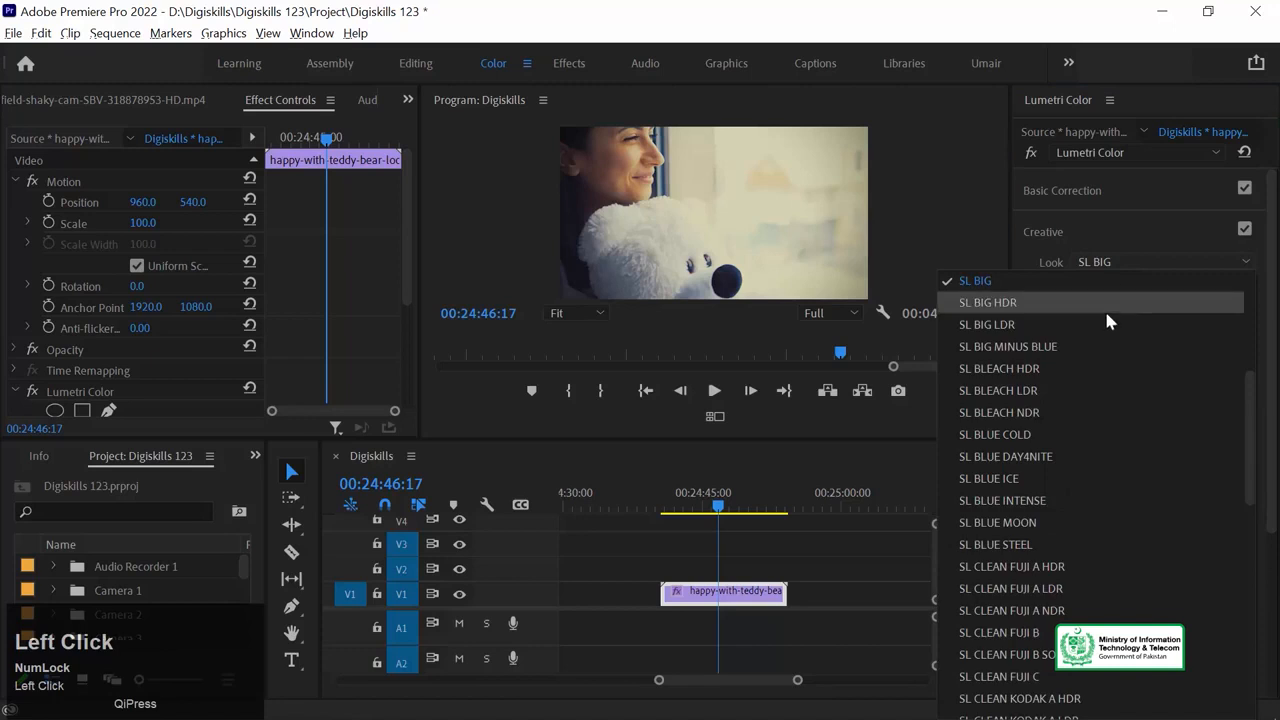
pyautogui.click(985, 280)
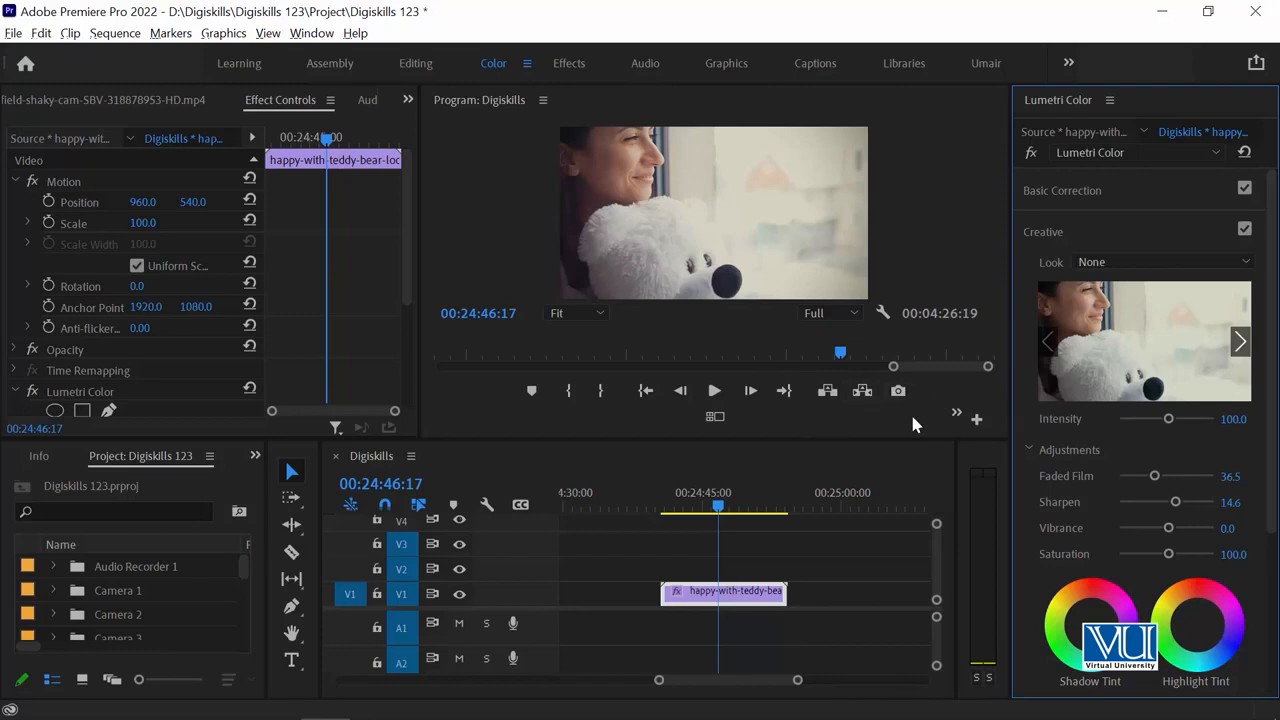
# Set up a still frame export at 00:24:48:10 in Targa format with the name "Reference Image".
pyautogui.click(733, 502)
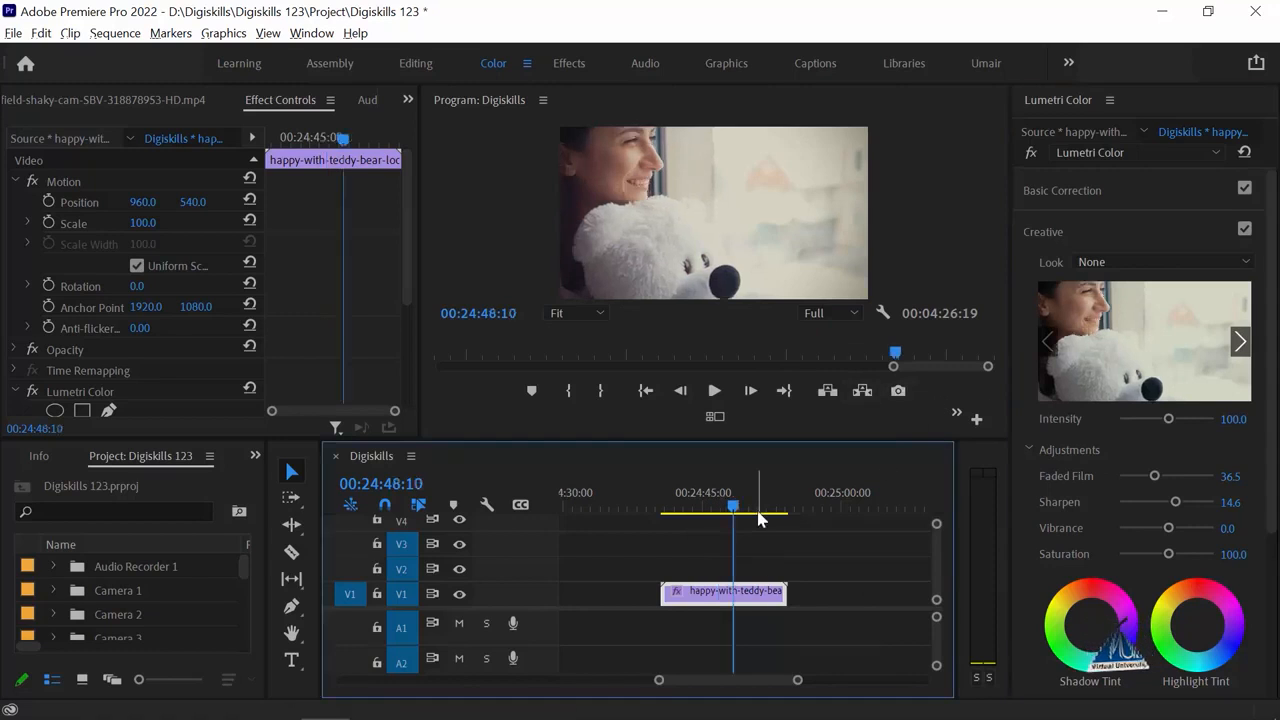
pyautogui.click(898, 391)
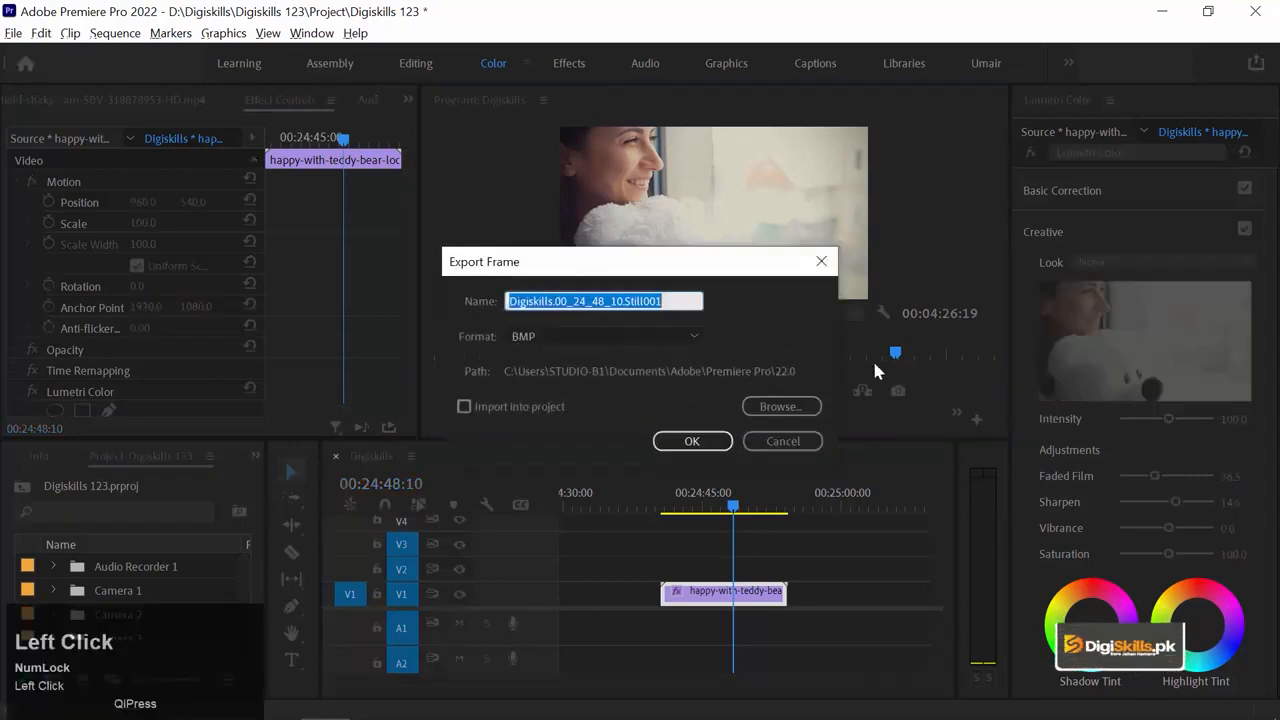
pyautogui.click(636, 335)
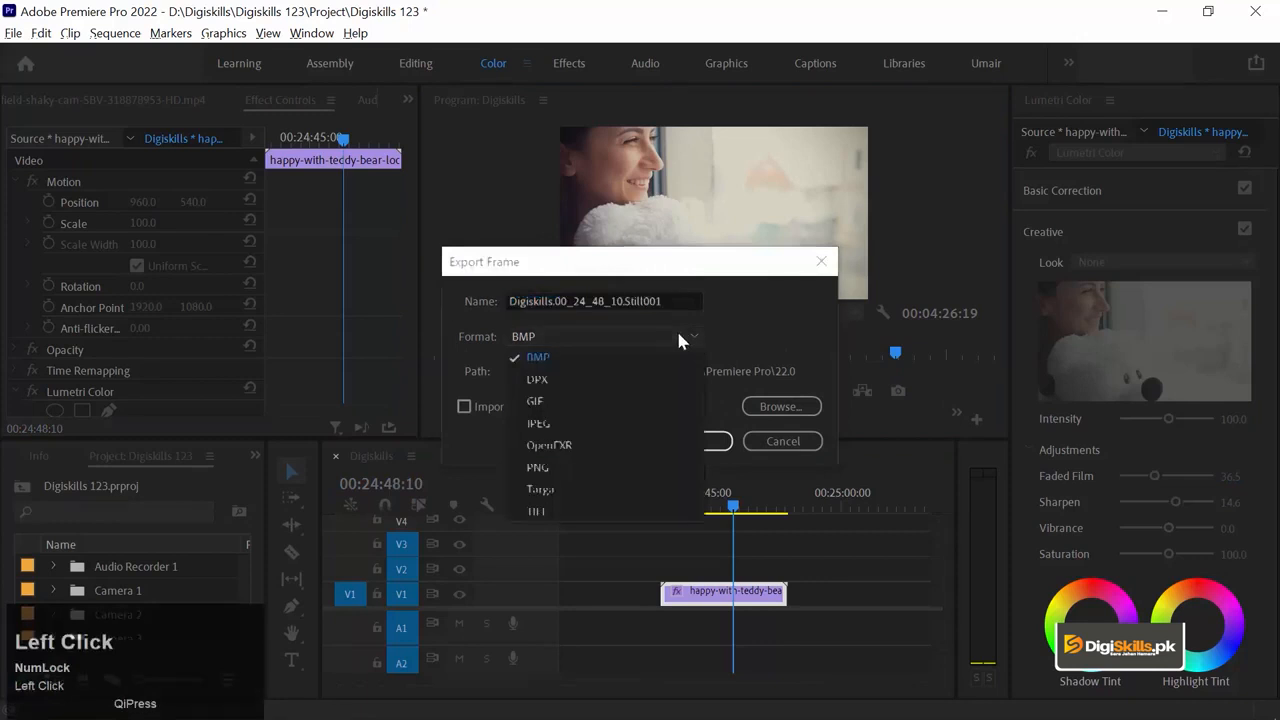
pyautogui.click(549, 490)
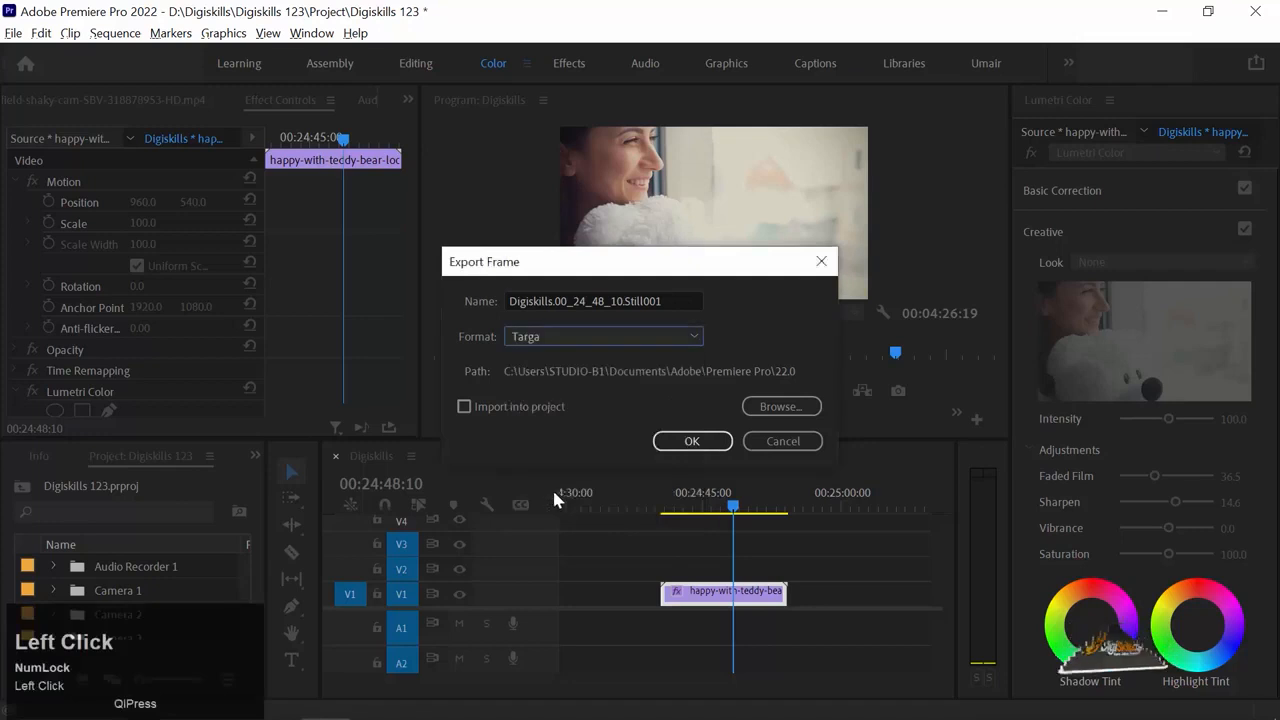
pyautogui.moveTo(700, 301); pyautogui.dragTo(418, 280)
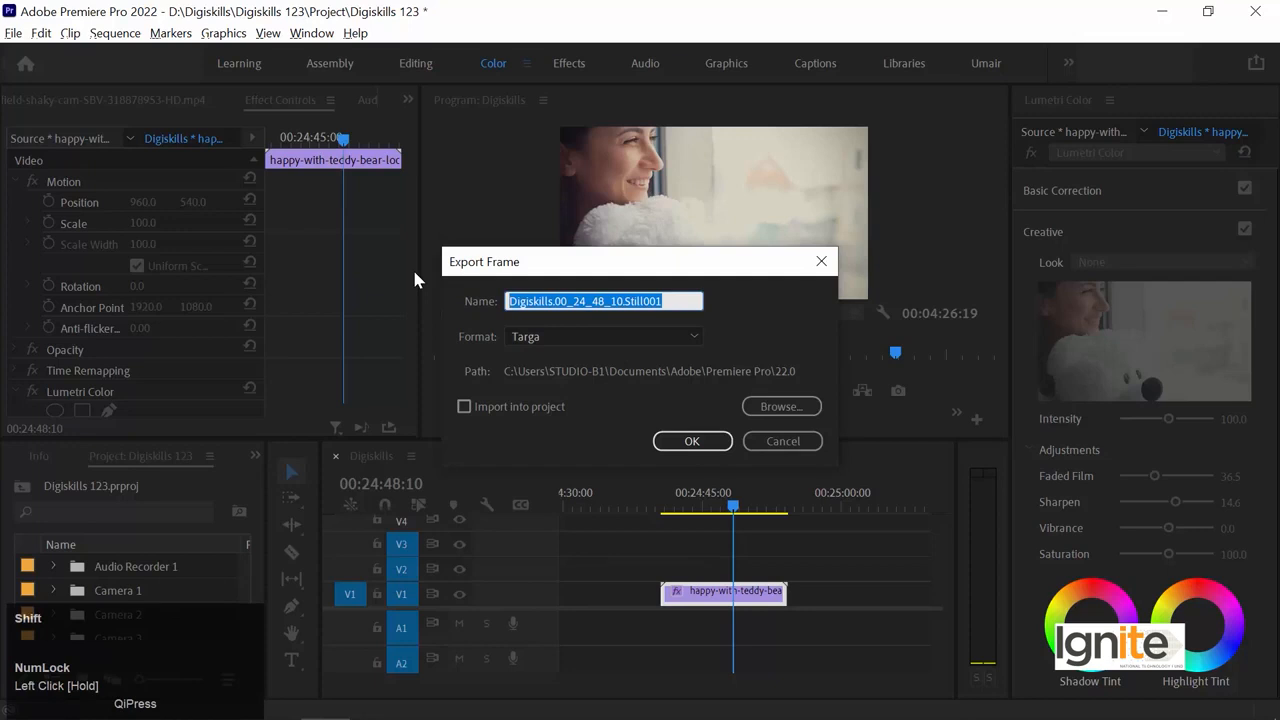
pyautogui.write('Refere')
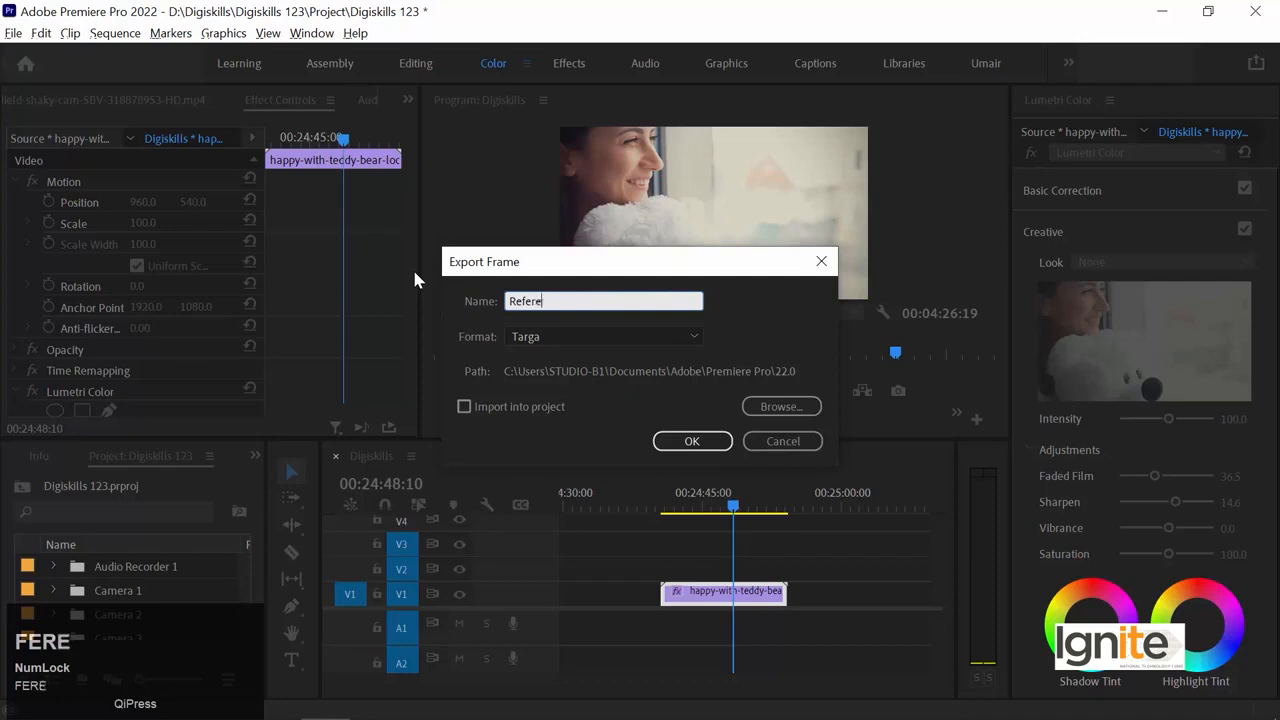
pyautogui.write('nce Image')
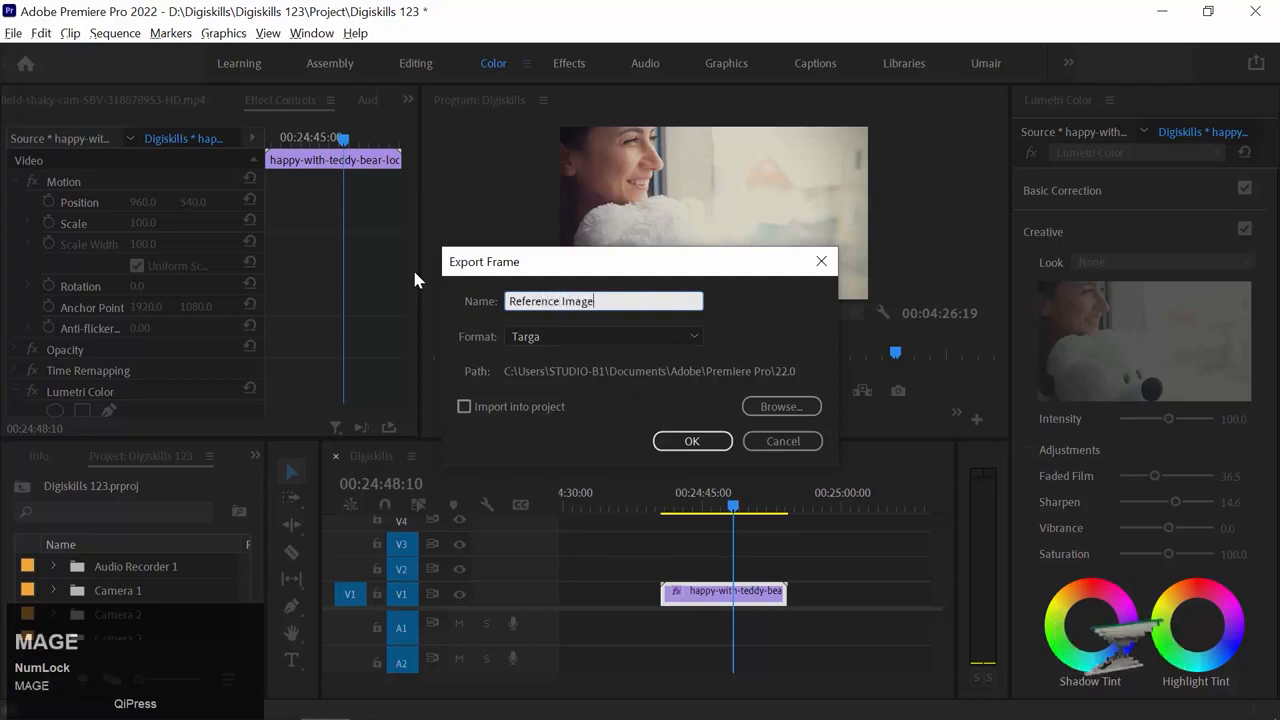
# Choose the Images folder in D:\Digiskills\Digiskills 123 as the destination and export the frame.
pyautogui.click(781, 406)
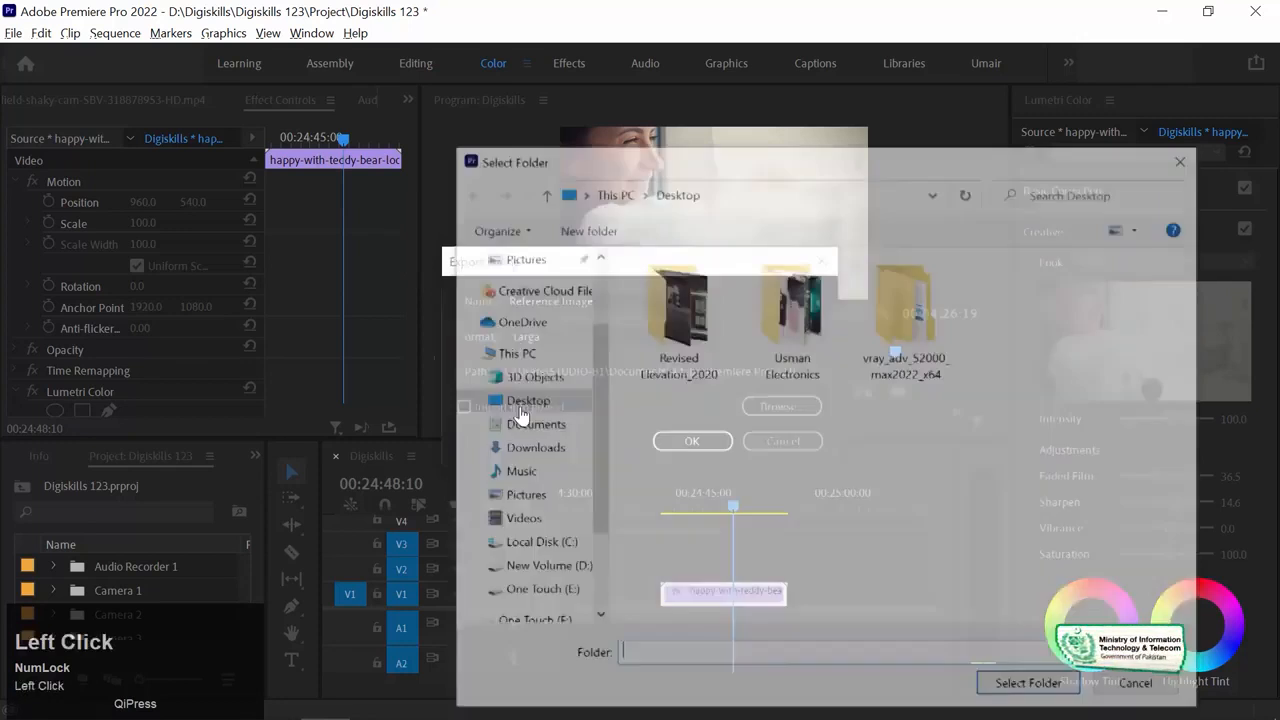
pyautogui.click(544, 568)
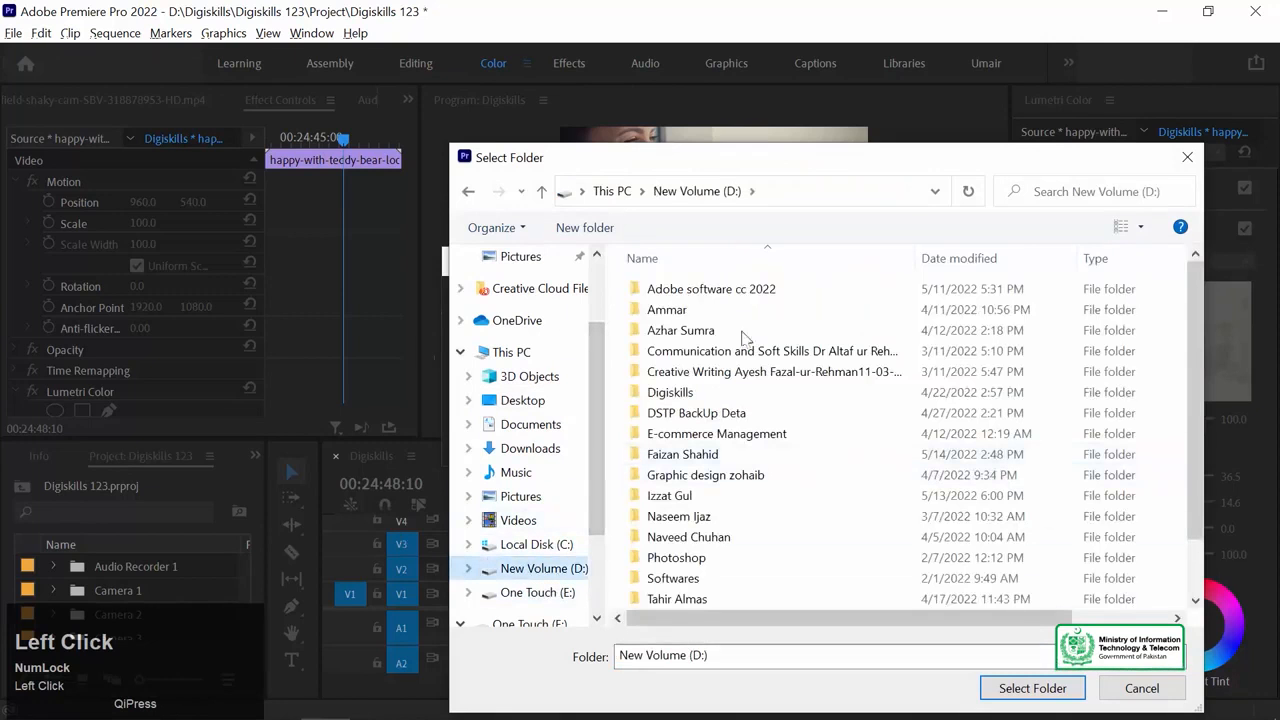
pyautogui.moveTo(721, 161); pyautogui.dragTo(658, 80)
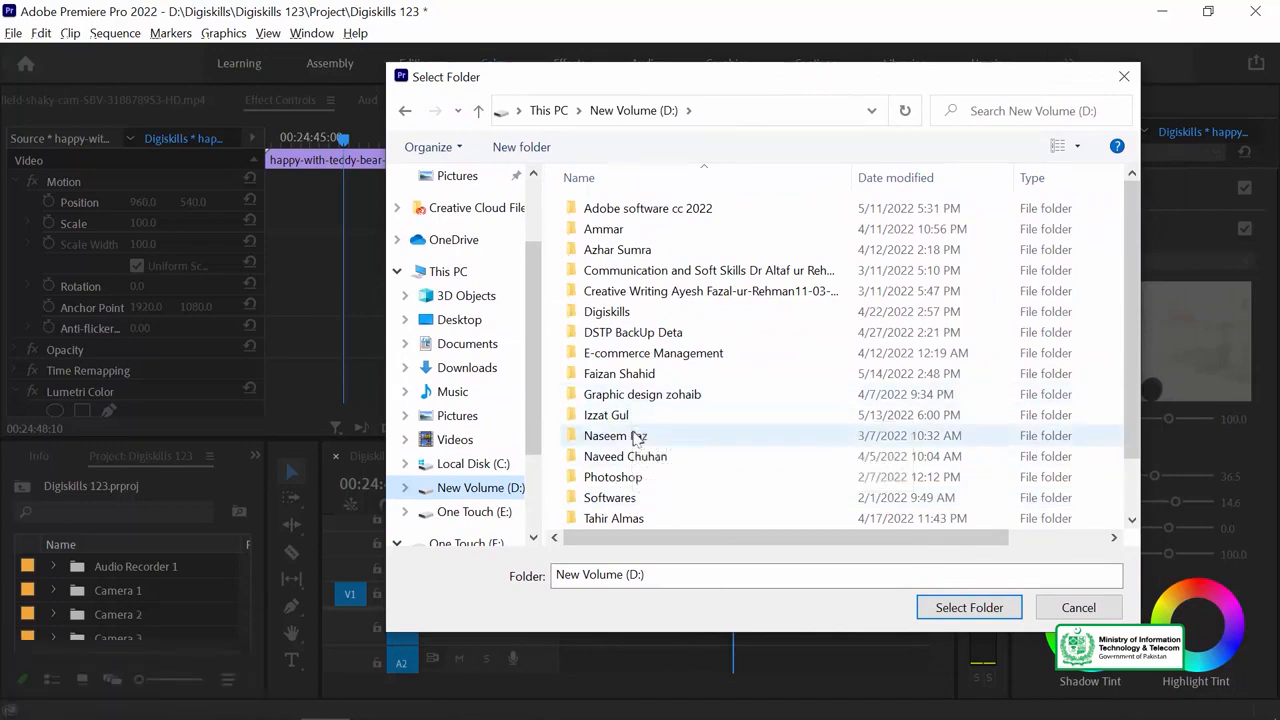
pyautogui.doubleClick(615, 311)
pyautogui.doubleClick(618, 210)
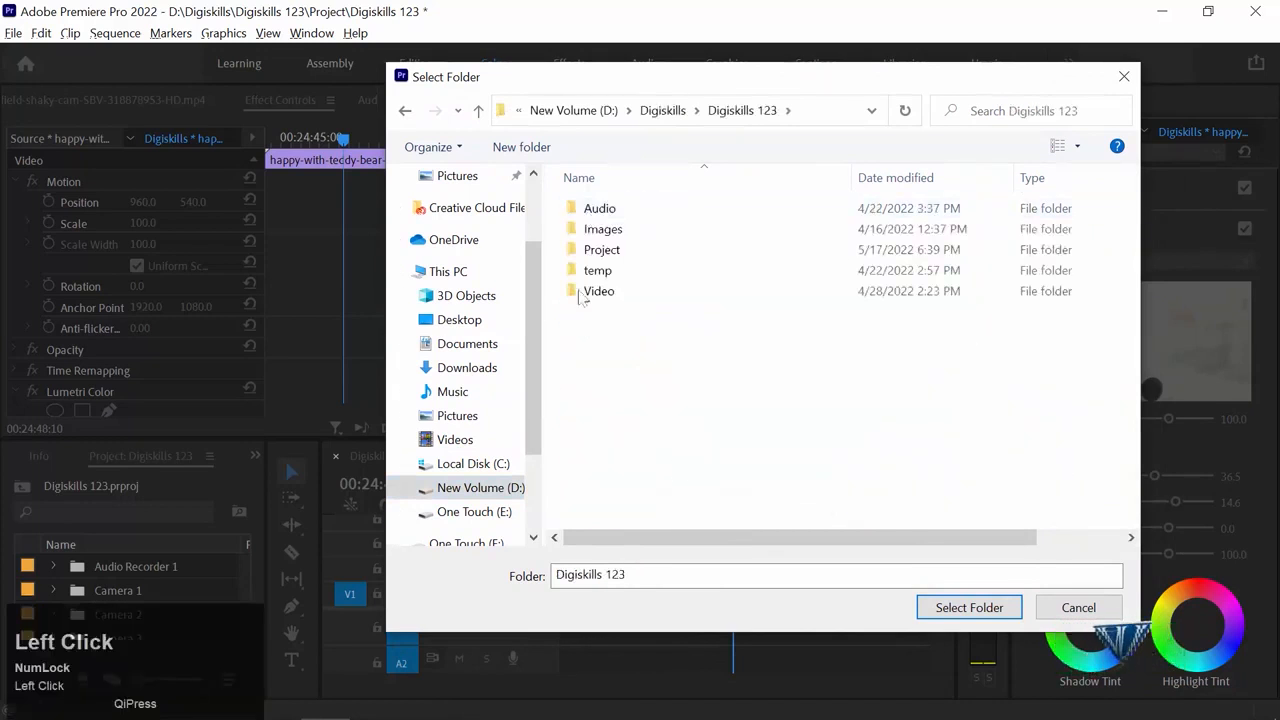
pyautogui.doubleClick(620, 232)
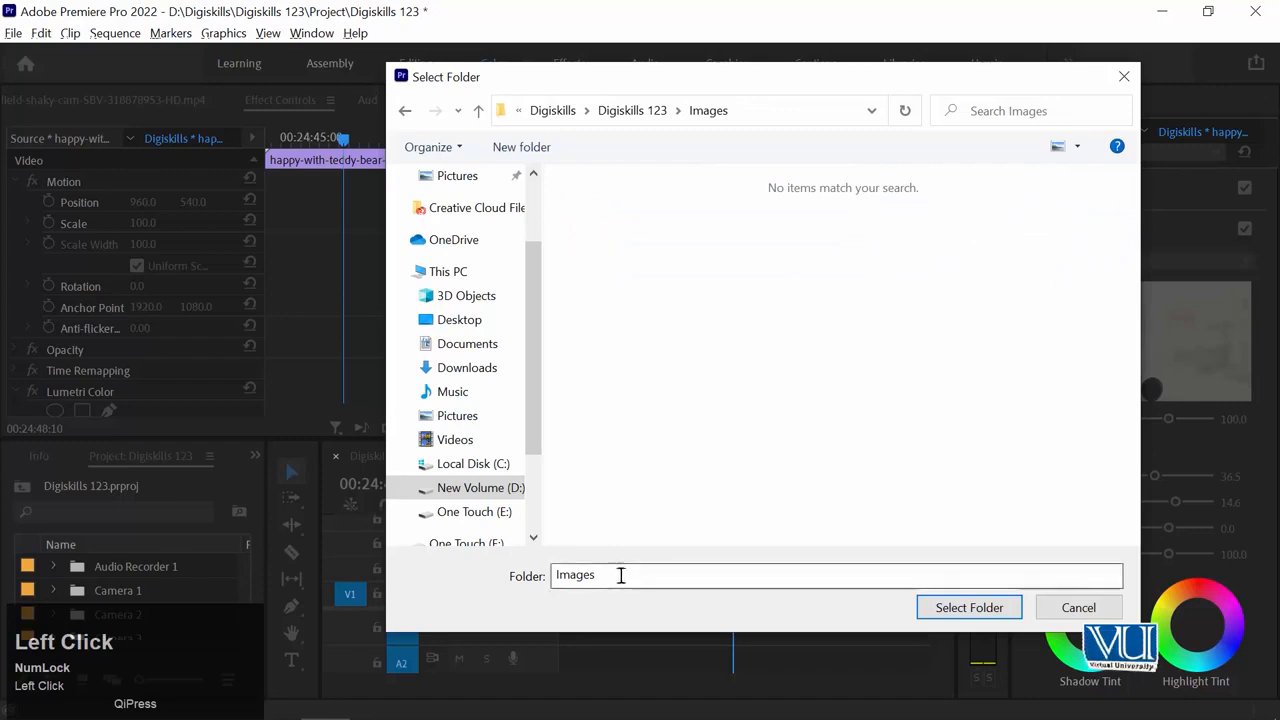
pyautogui.click(969, 607)
pyautogui.click(690, 441)
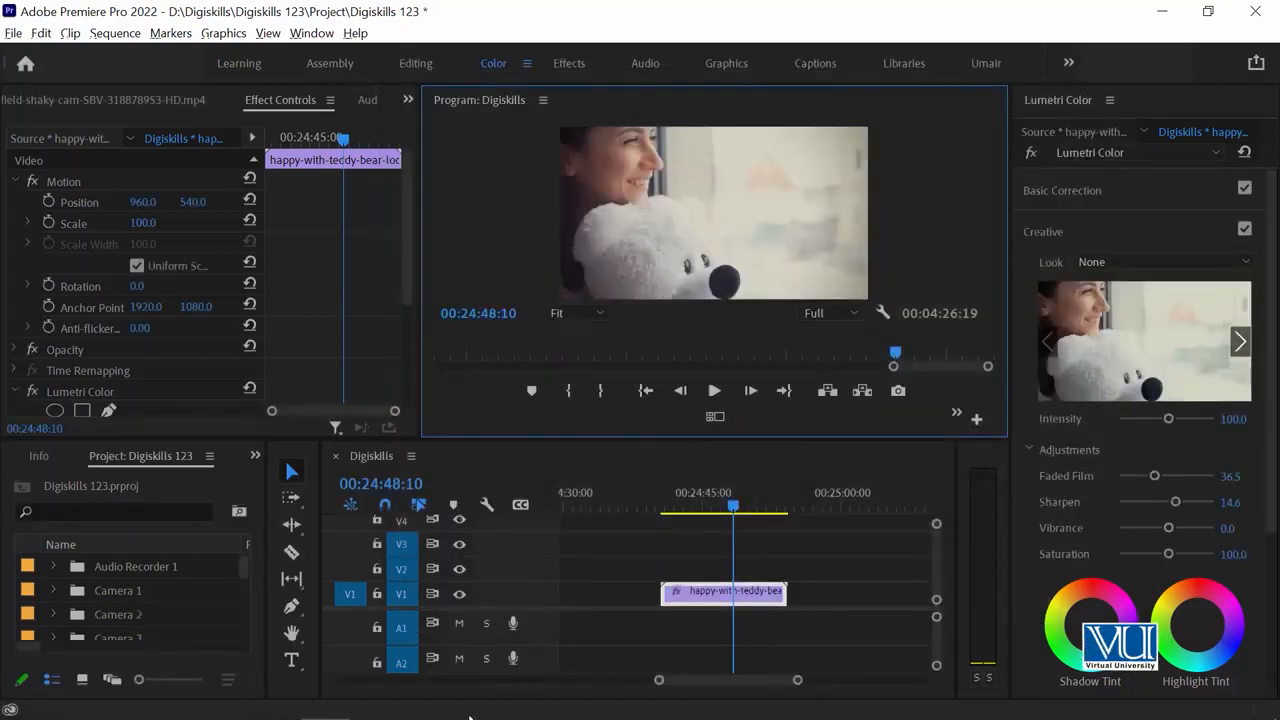
pyautogui.press('super')
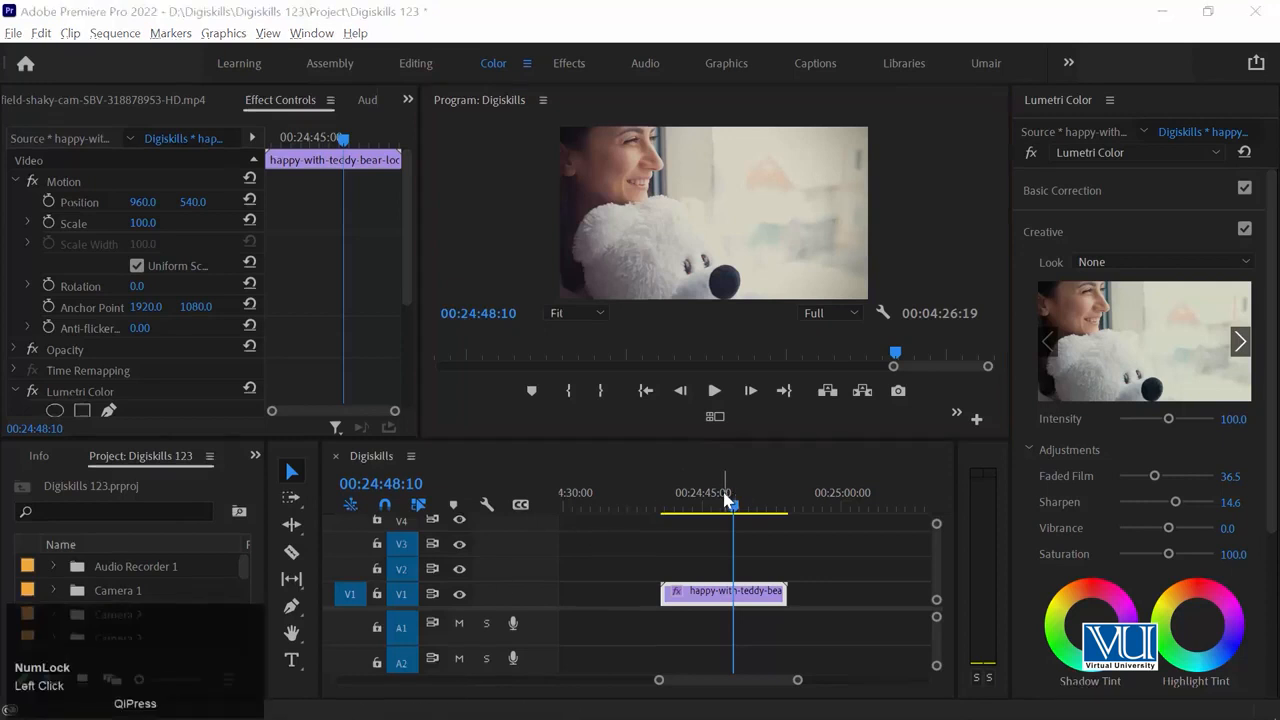
# Launch Photoshop.
pyautogui.write('photo')
pyautogui.press('Return')
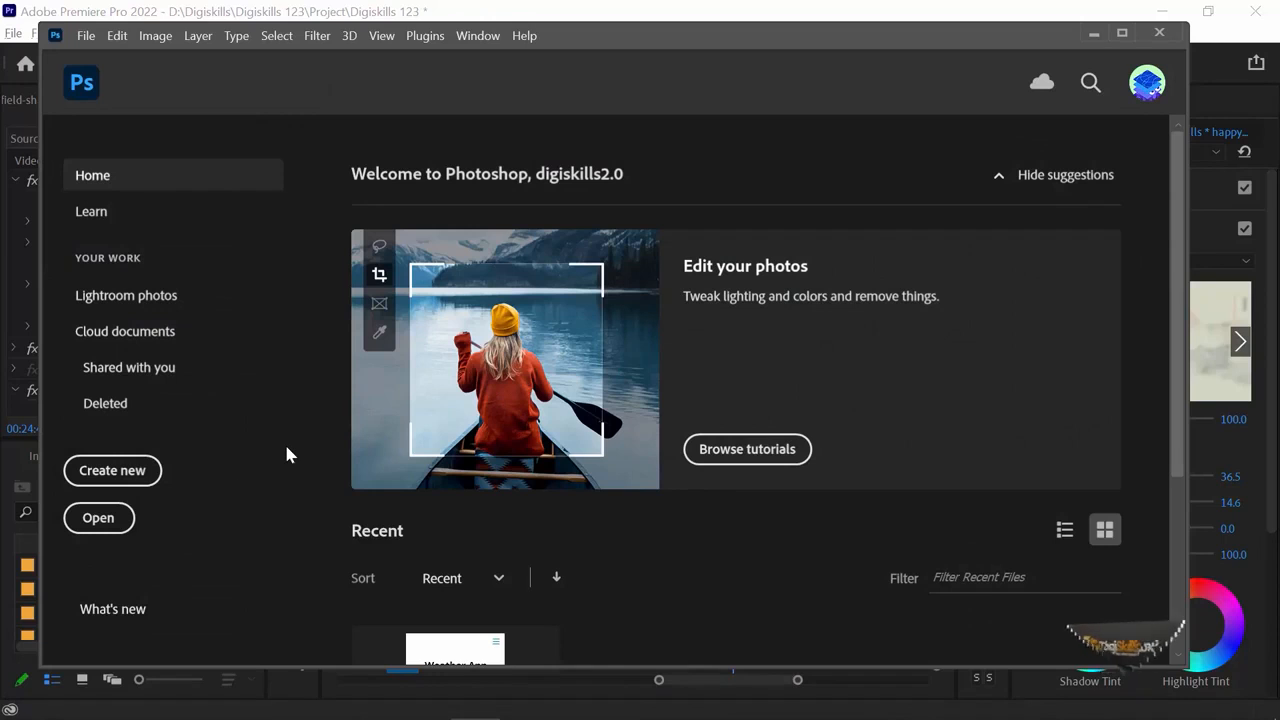
# Switch back to Premiere Pro and check the Digiskills sequence's frame size in its sequence settings, leaving them unchanged.
pyautogui.hotkey('alt', 'Tab')
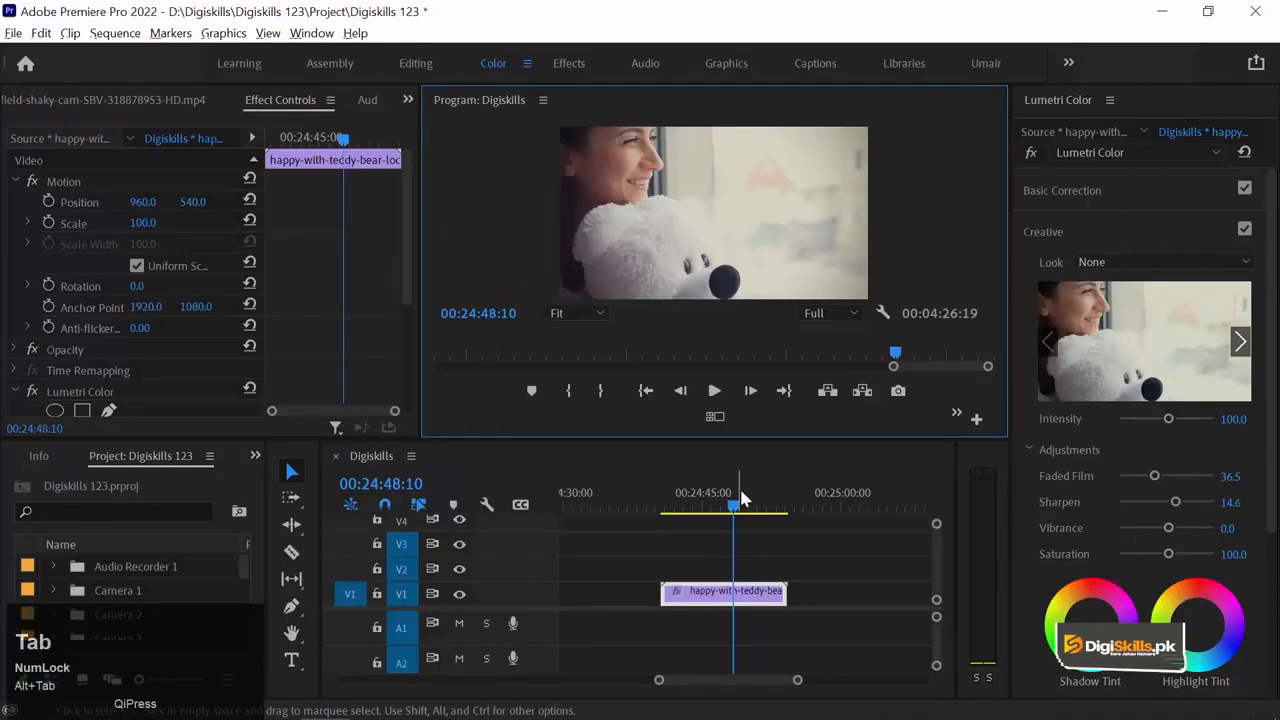
pyautogui.click(702, 551)
pyautogui.click(115, 33)
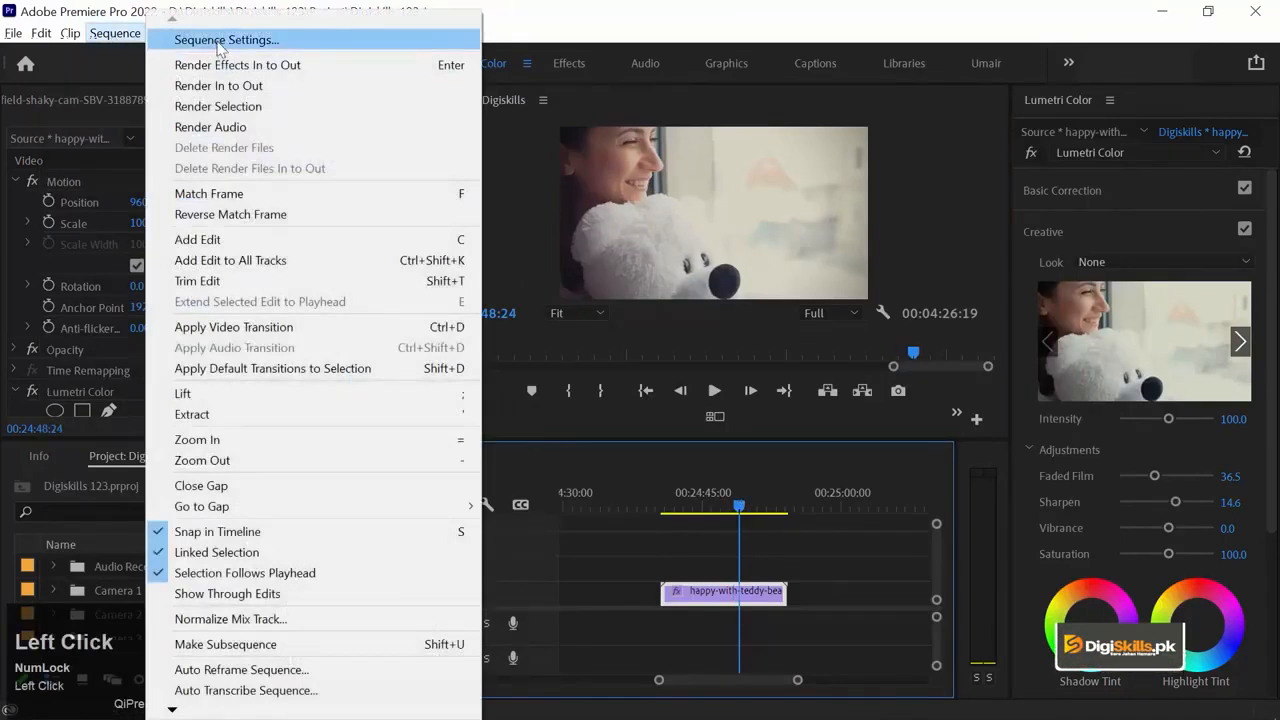
pyautogui.click(219, 41)
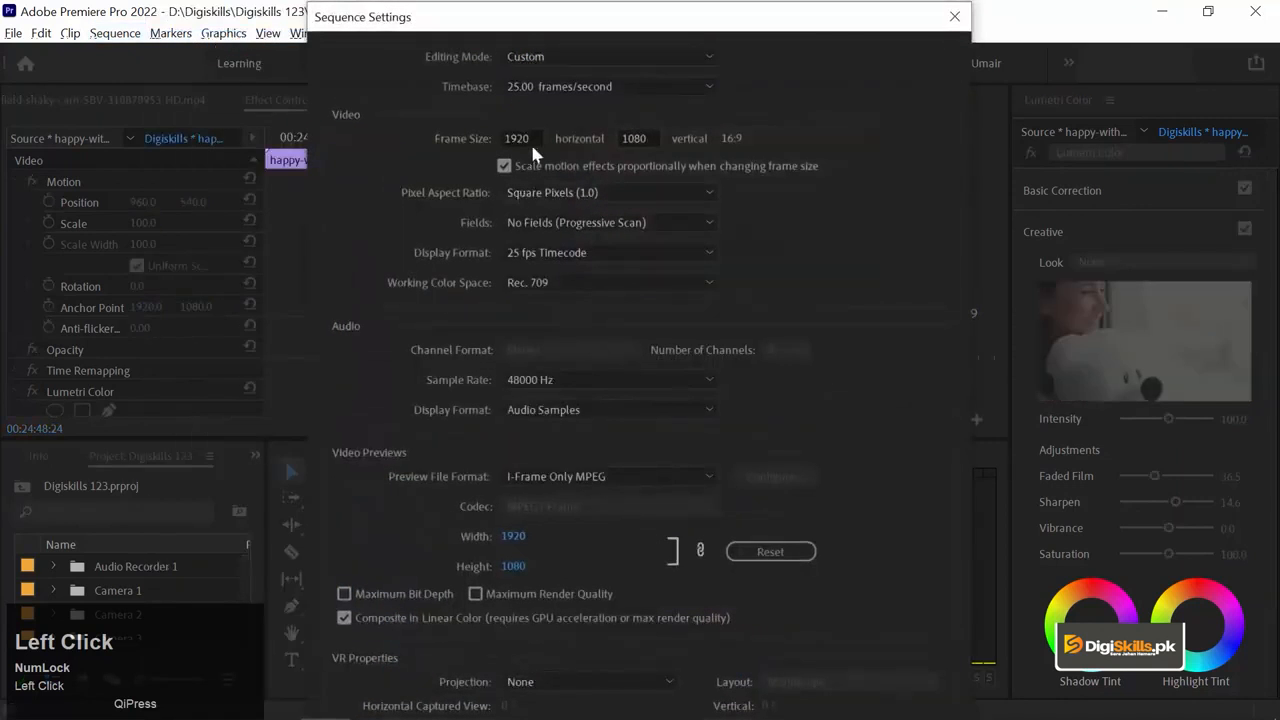
pyautogui.click(624, 138)
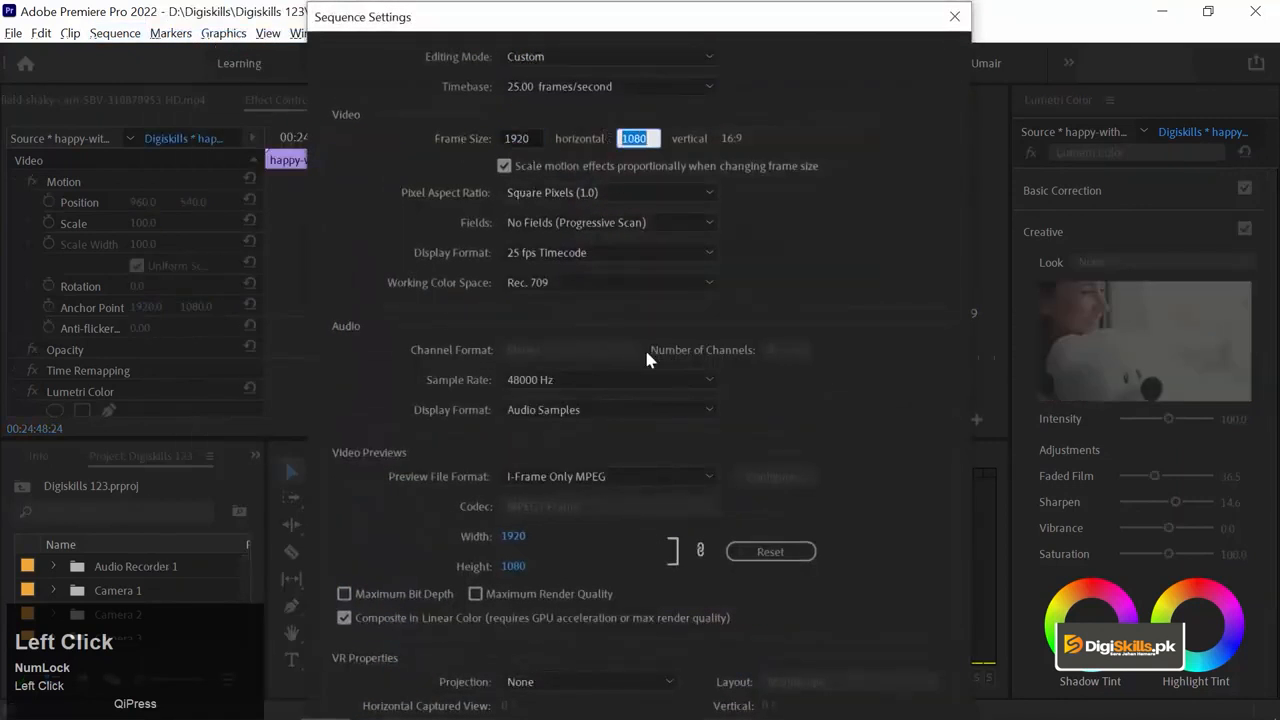
pyautogui.click(528, 137)
pyautogui.click(949, 18)
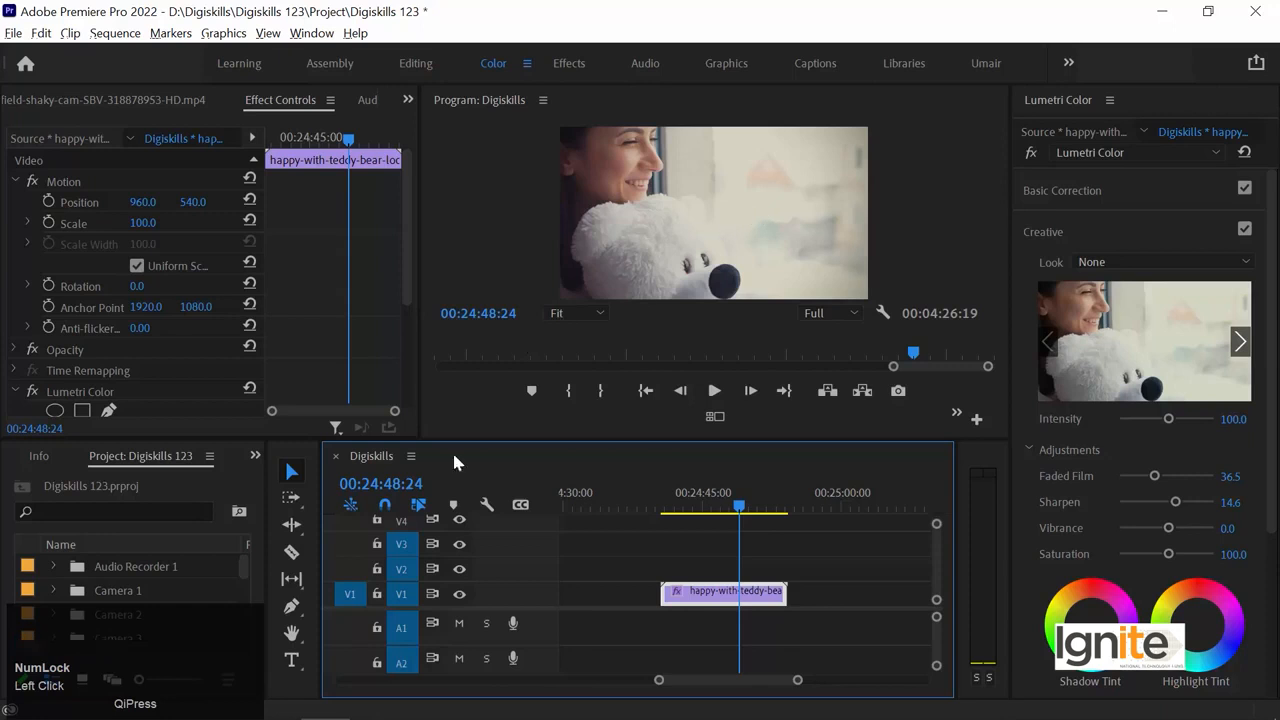
# Switch to Photoshop and create a 1920 x 1080 pixel document from the HDTV 1080p Film & Video preset.
pyautogui.hotkey('alt', 'Tab')
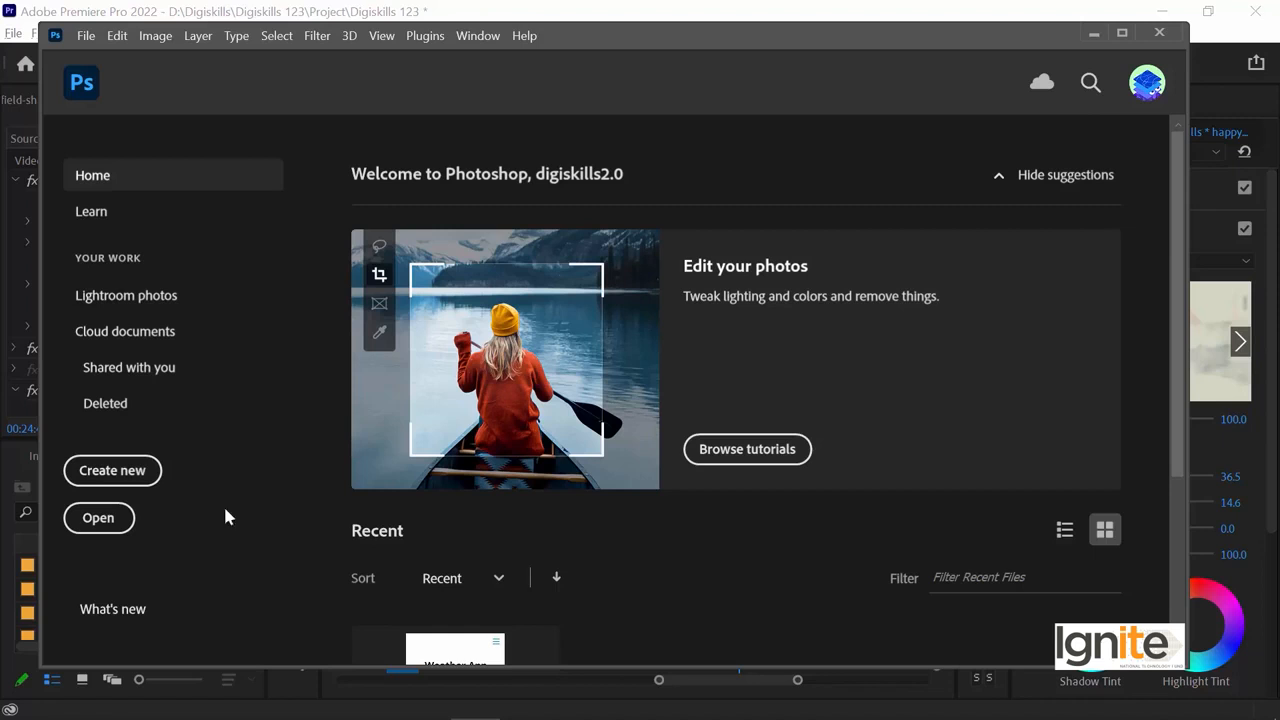
pyautogui.click(112, 470)
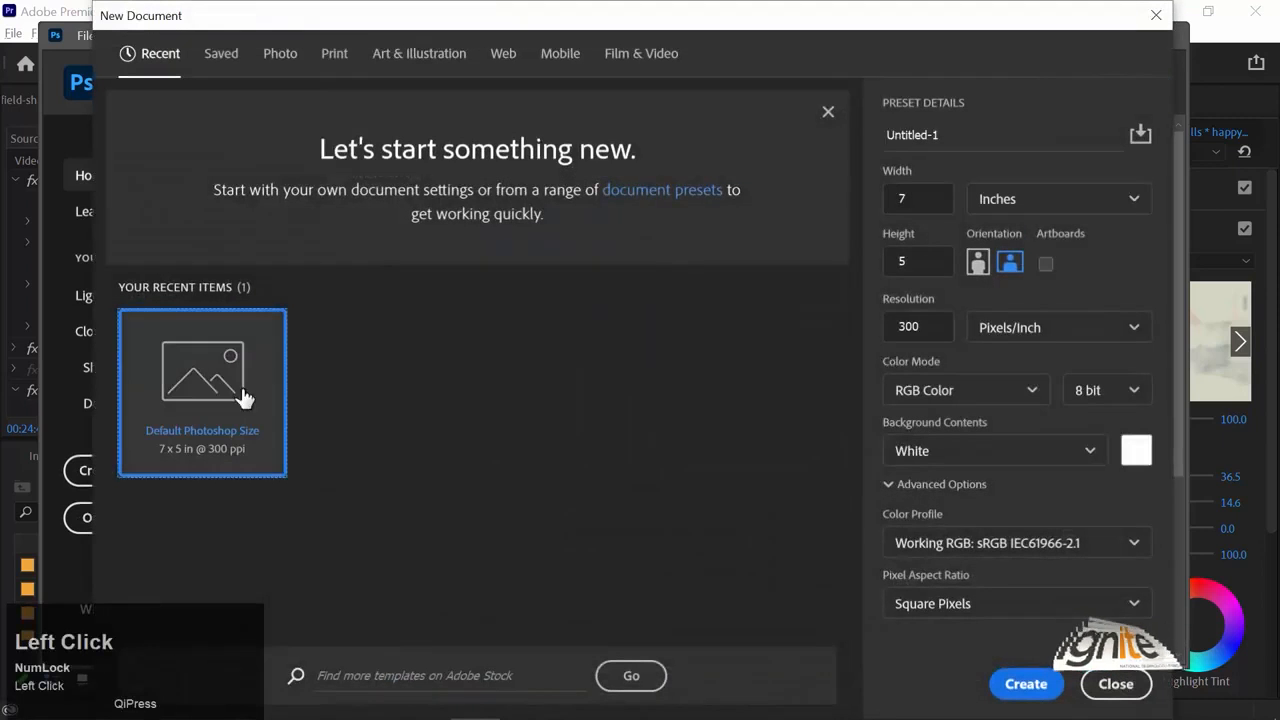
pyautogui.click(645, 60)
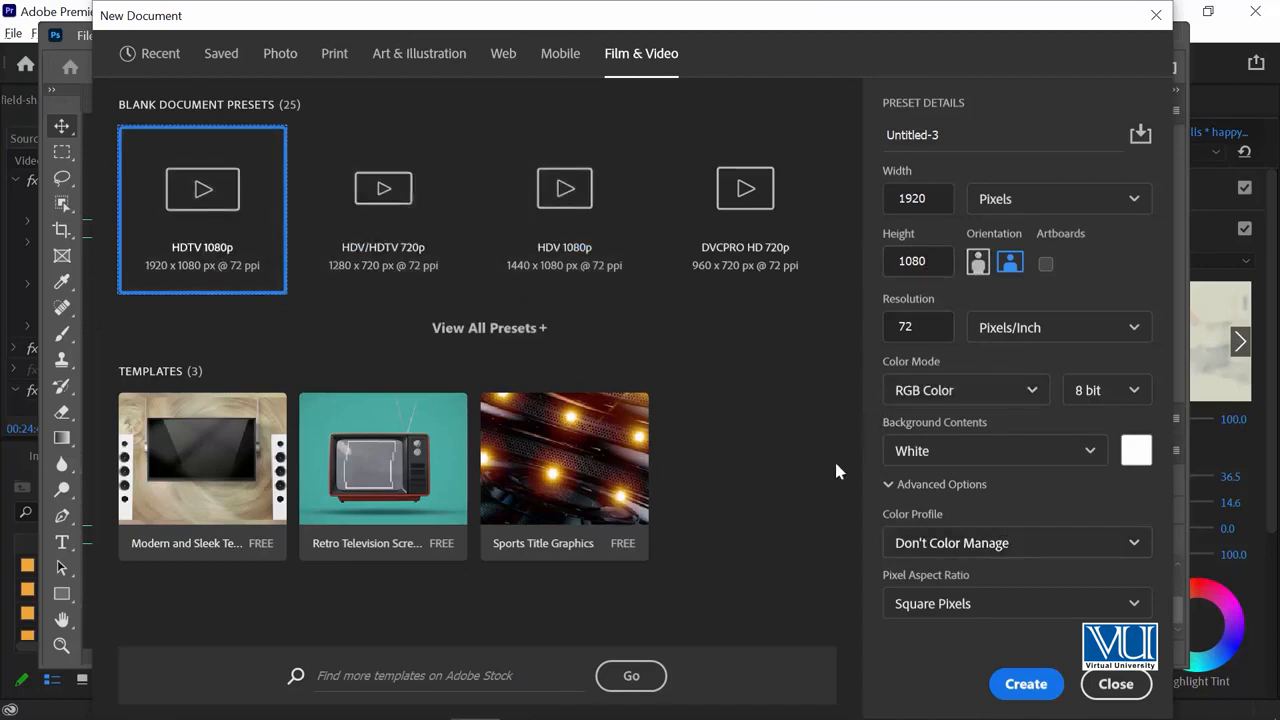
pyautogui.click(948, 199)
pyautogui.click(932, 261)
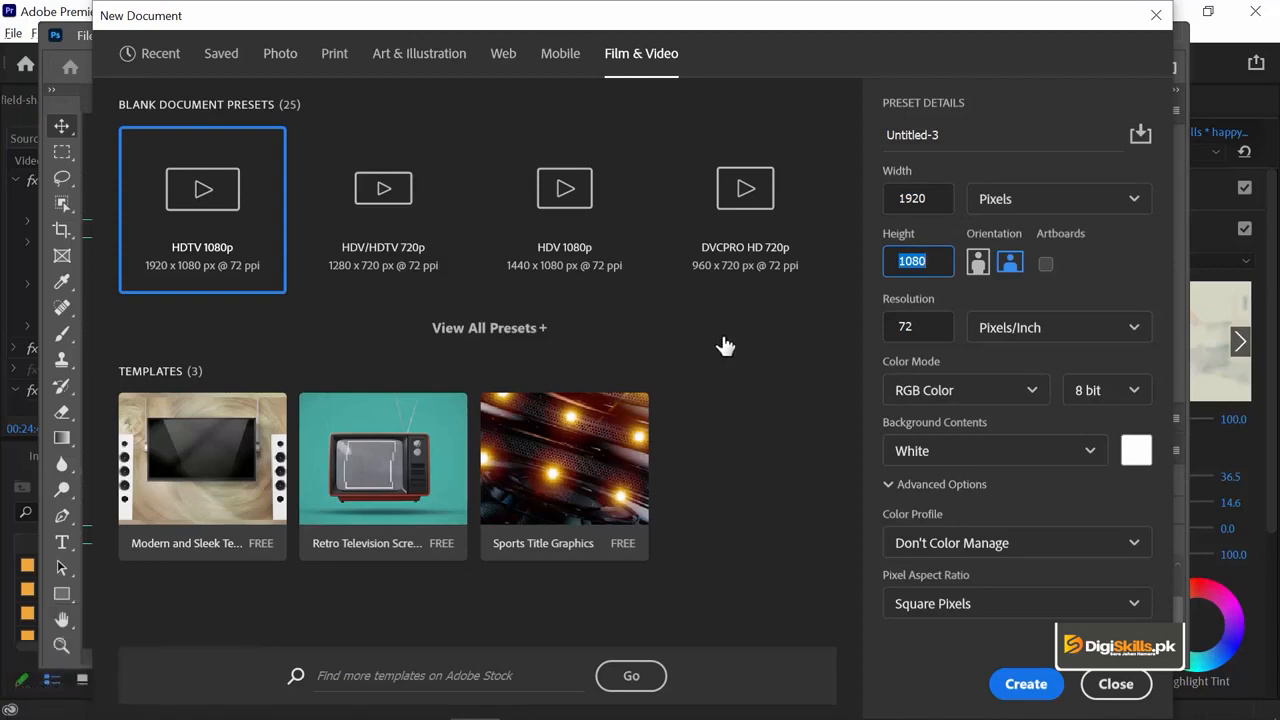
pyautogui.click(1030, 687)
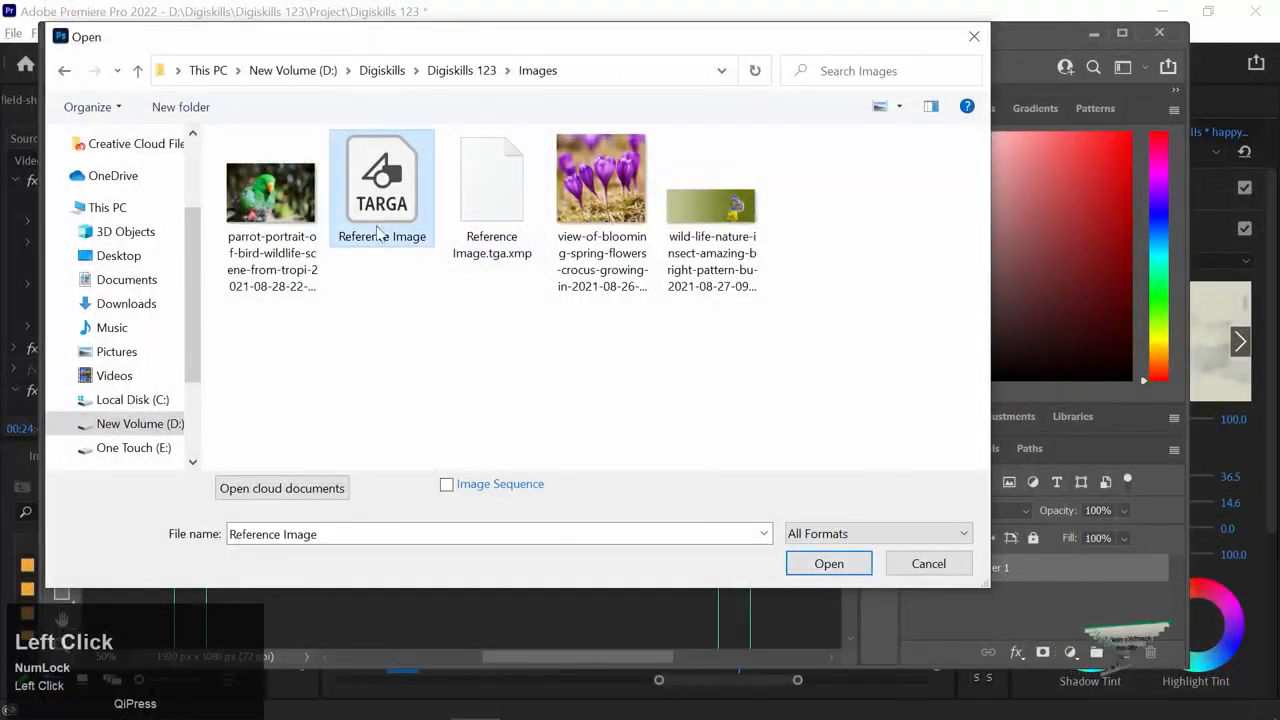
# Open the Reference Image Targa file from the Images folder of Digiskills 123.
pyautogui.click(850, 563)
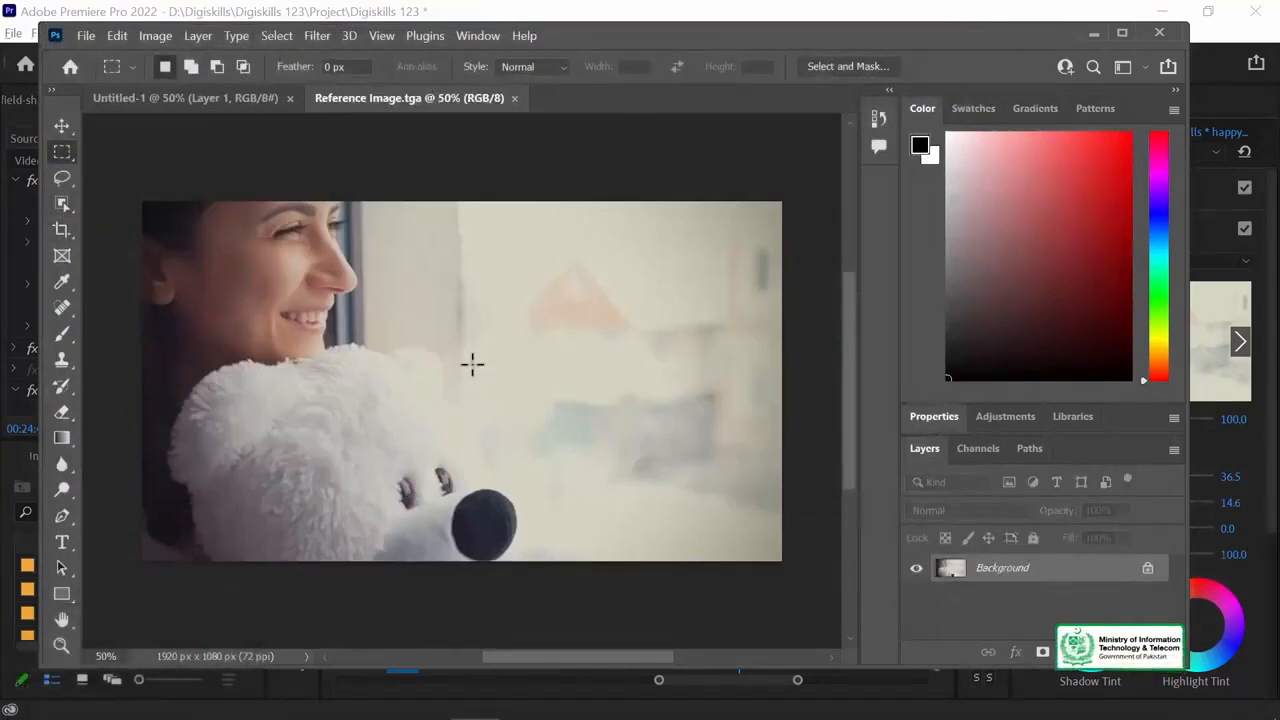
pyautogui.hotkey('alt', 'Tab')
pyautogui.hotkey('alt', 'Tab')
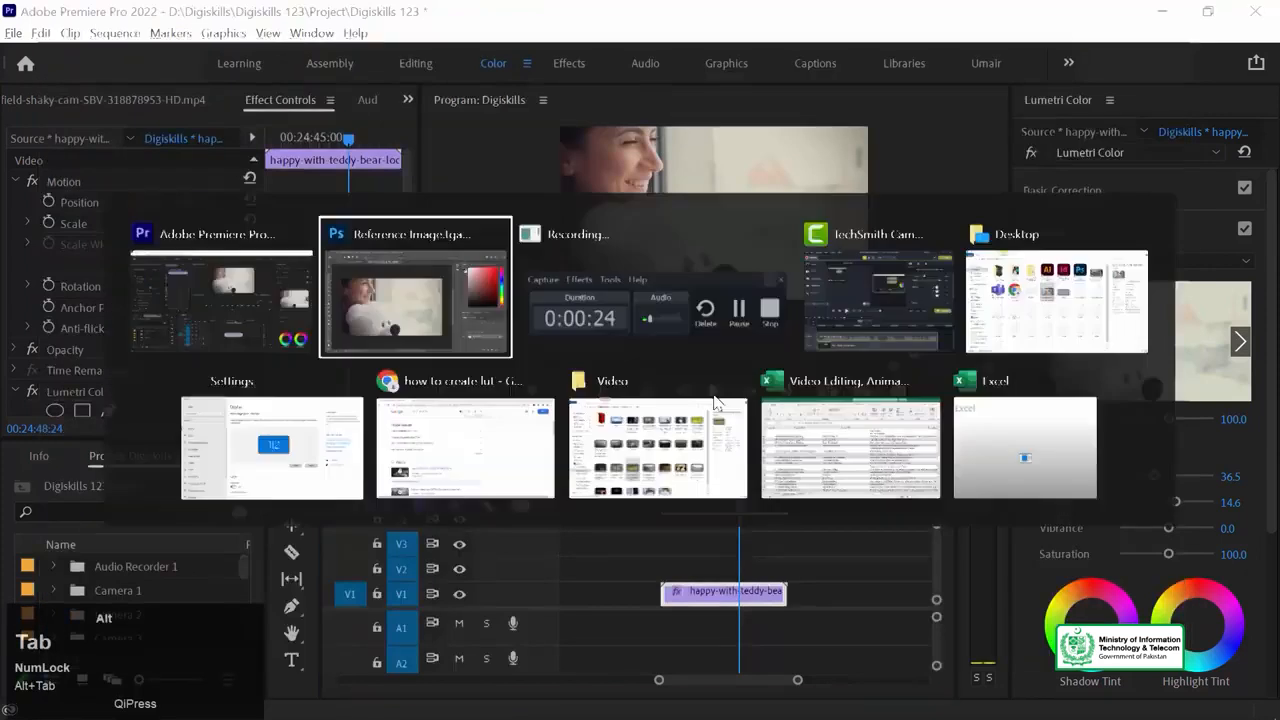
# Copy the reference image into the Untitled-1 document as a new layer and close the original Reference Image.tga.
pyautogui.moveTo(950, 569); pyautogui.dragTo(536, 352)
pyautogui.press('v')
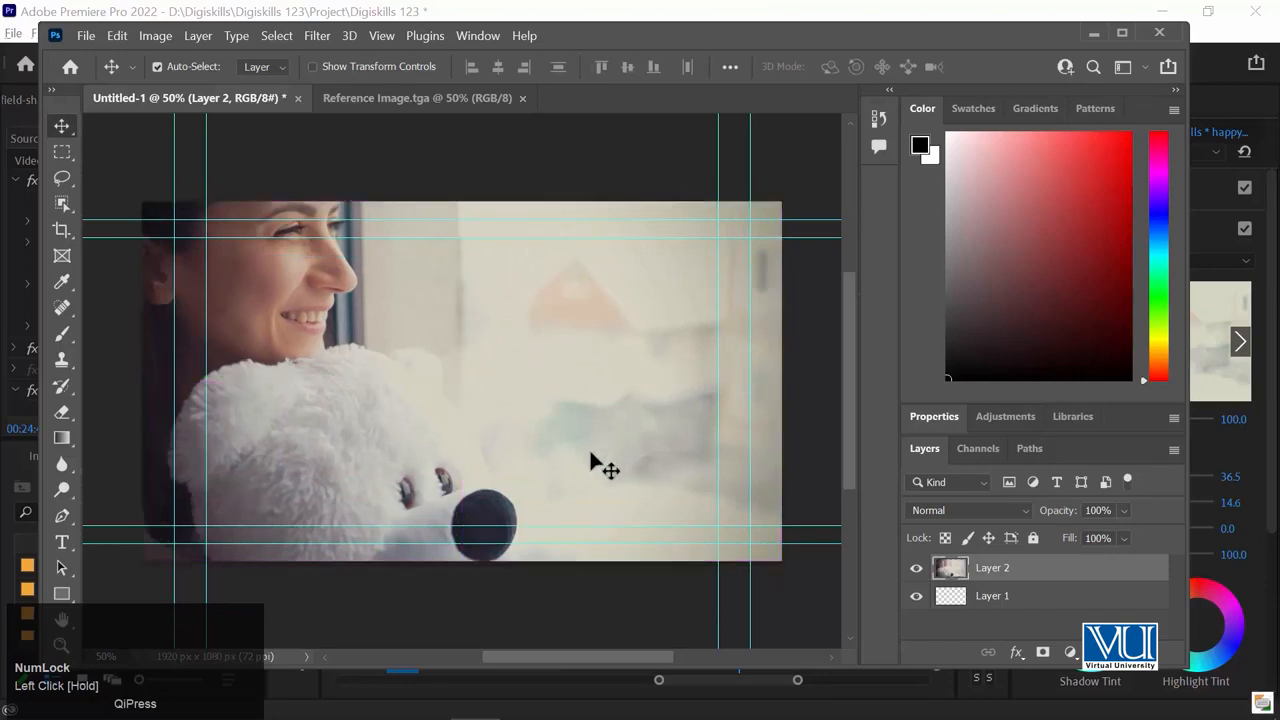
pyautogui.click(418, 98)
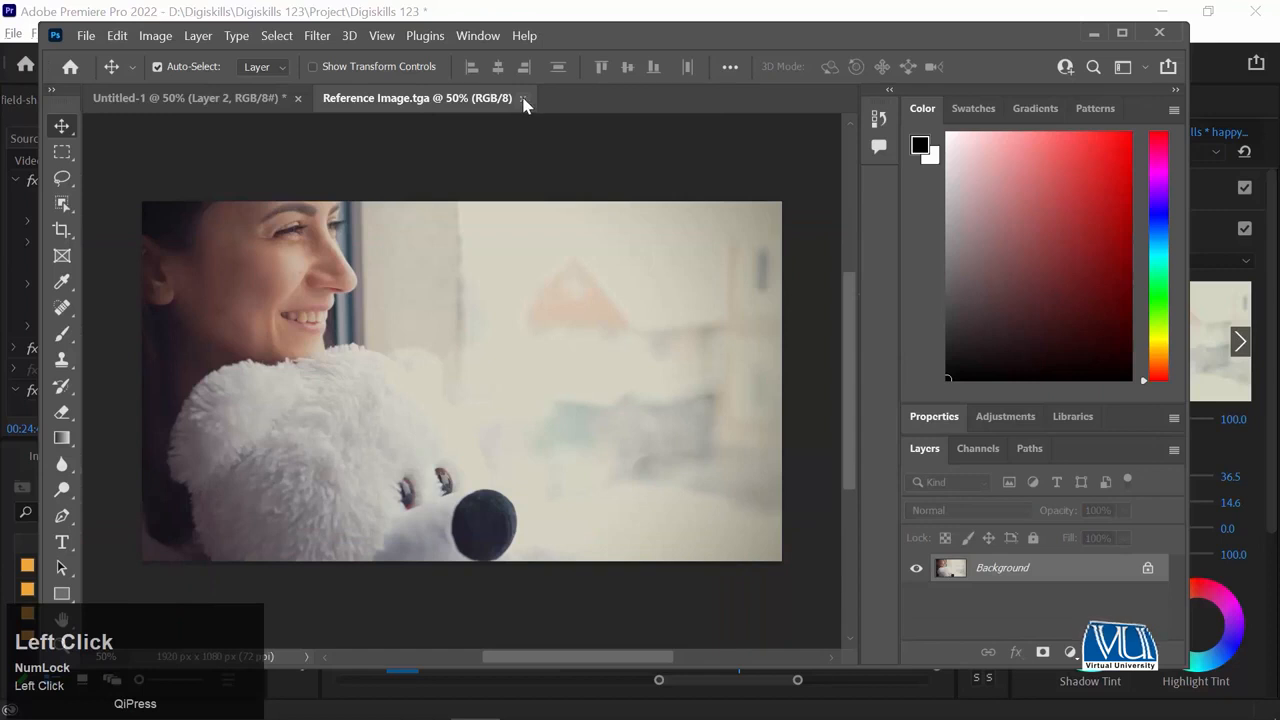
pyautogui.click(522, 98)
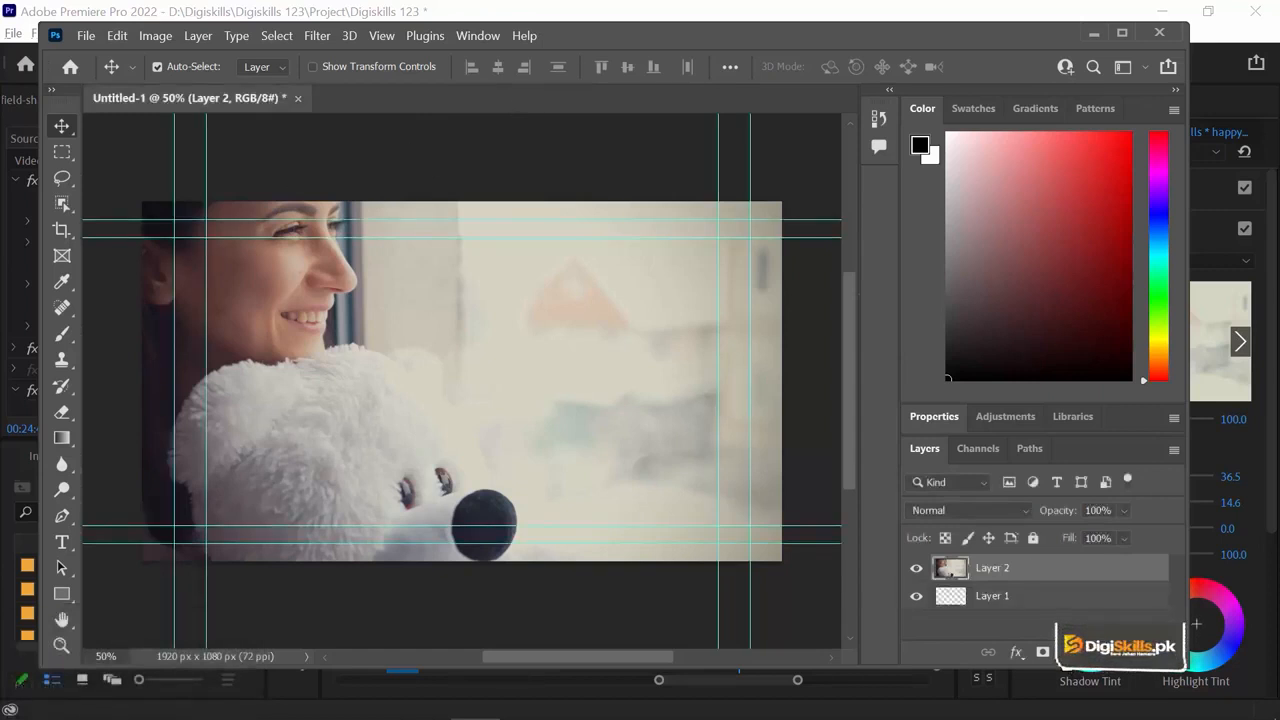
# Add a Levels adjustment layer above the reference image with the black input at 20 and the midtone at 0.74.
pyautogui.click(1068, 652)
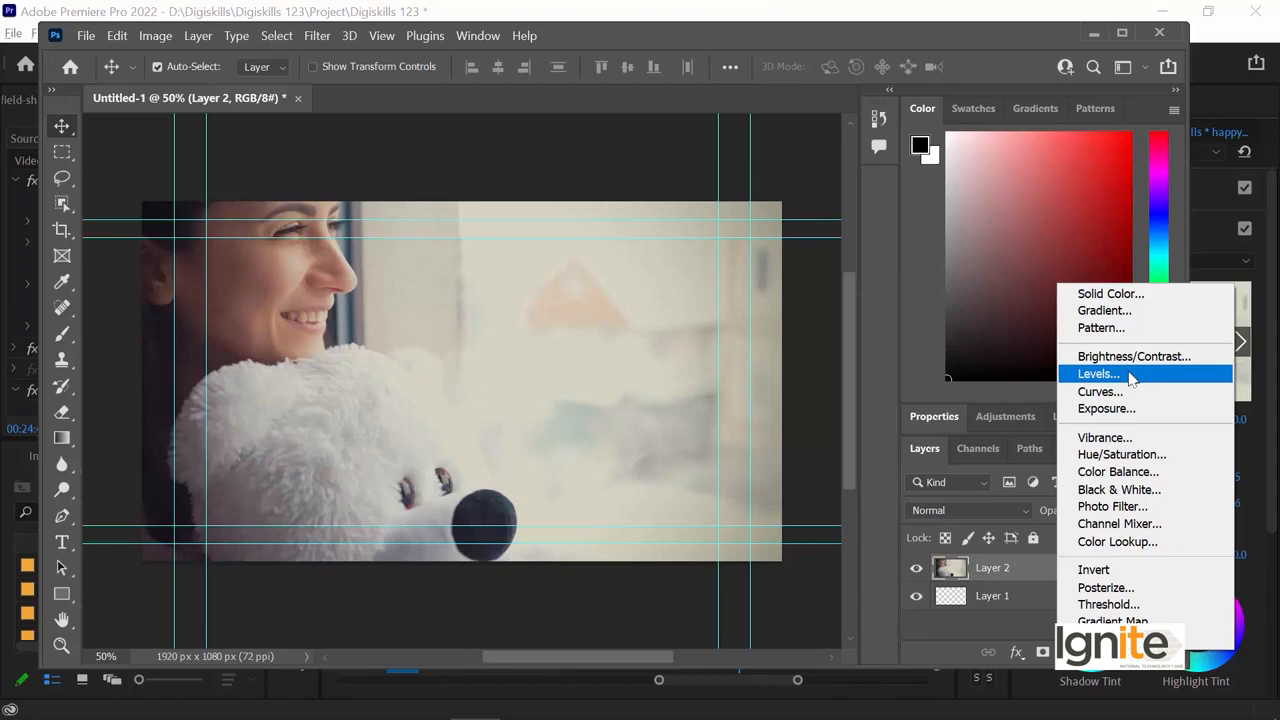
pyautogui.click(1131, 376)
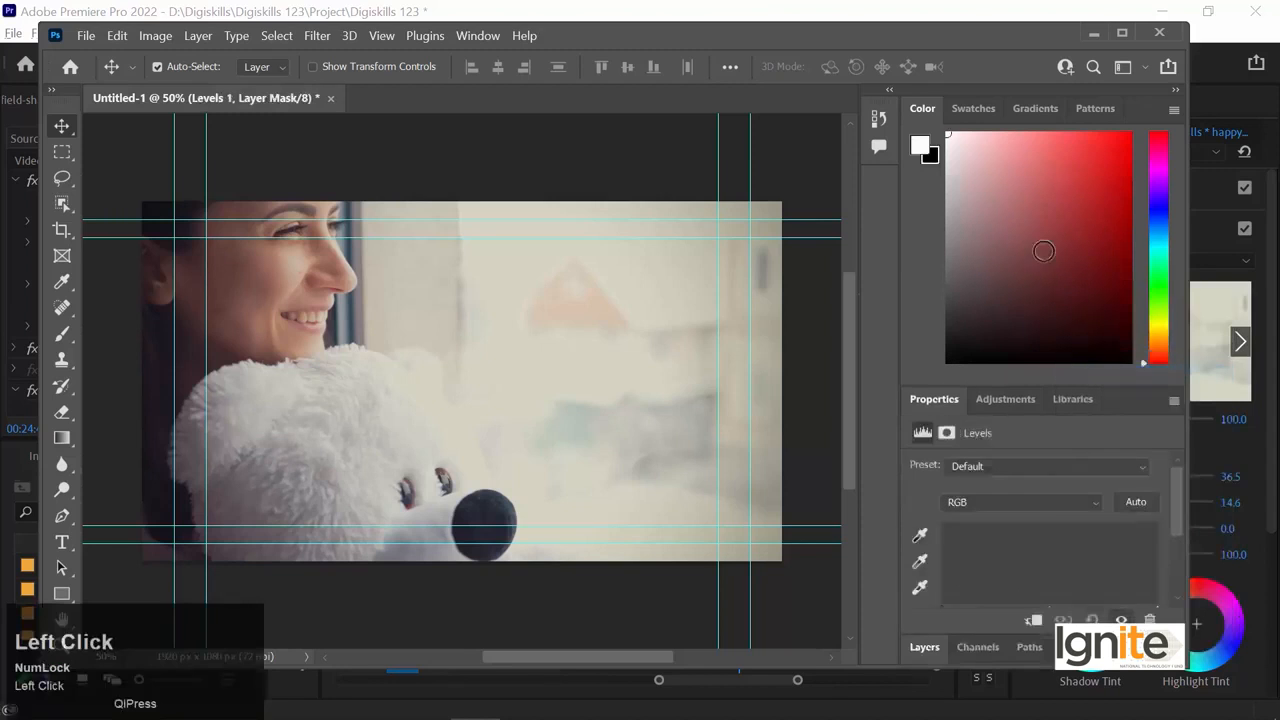
pyautogui.click(1175, 541)
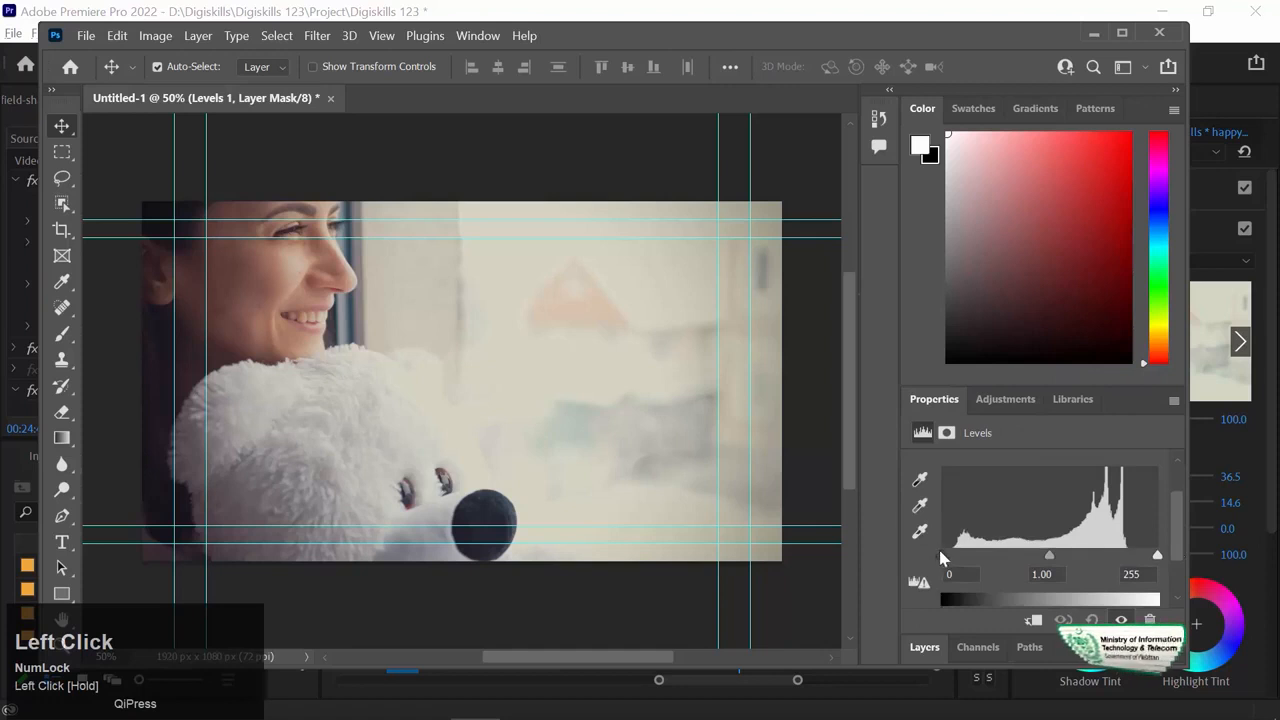
pyautogui.moveTo(1049, 556)
pyautogui.mouseDown()
pyautogui.moveTo(1062, 557)
pyautogui.moveTo(1033, 557)
pyautogui.moveTo(1060, 556)
pyautogui.mouseUp()
pyautogui.moveTo(1156, 558)
pyautogui.mouseDown()
pyautogui.moveTo(1109, 558)
pyautogui.moveTo(1178, 560)
pyautogui.mouseUp()
pyautogui.moveTo(1068, 562)
pyautogui.mouseDown()
pyautogui.moveTo(1080, 557)
pyautogui.moveTo(1061, 557)
pyautogui.mouseUp()
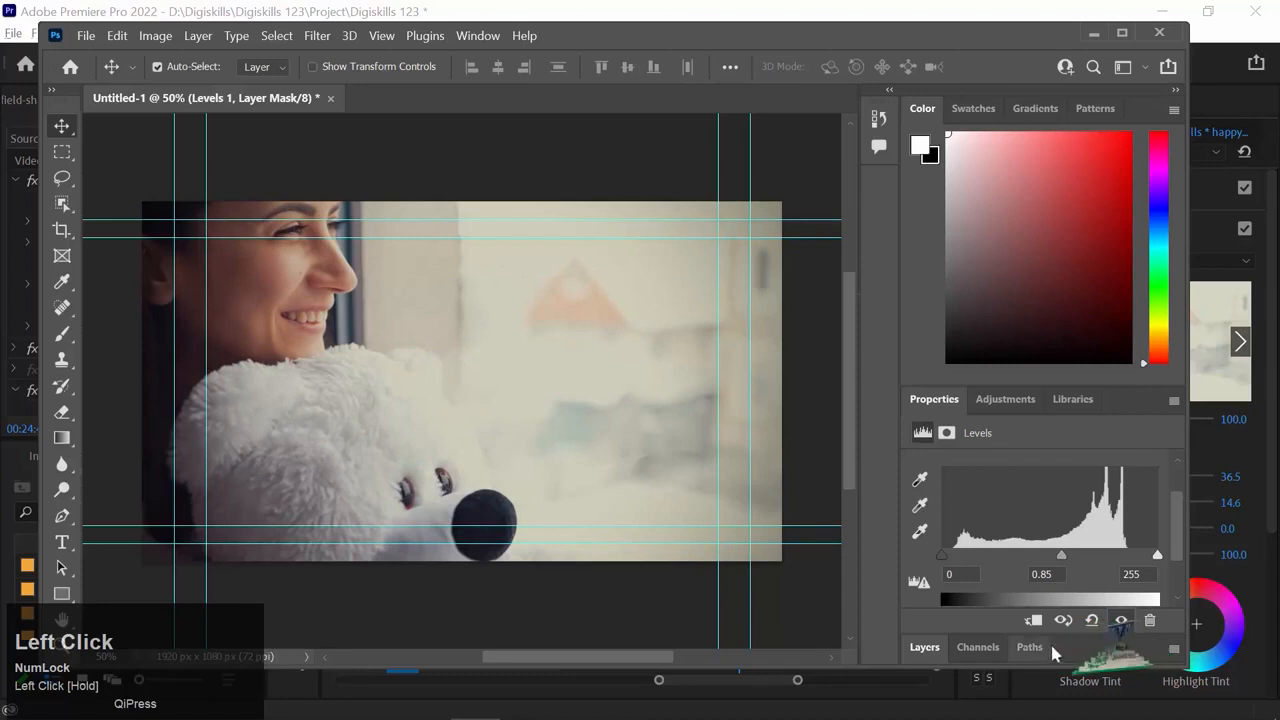
pyautogui.moveTo(942, 556); pyautogui.dragTo(988, 555)
pyautogui.moveTo(1080, 560); pyautogui.dragTo(1077, 561)
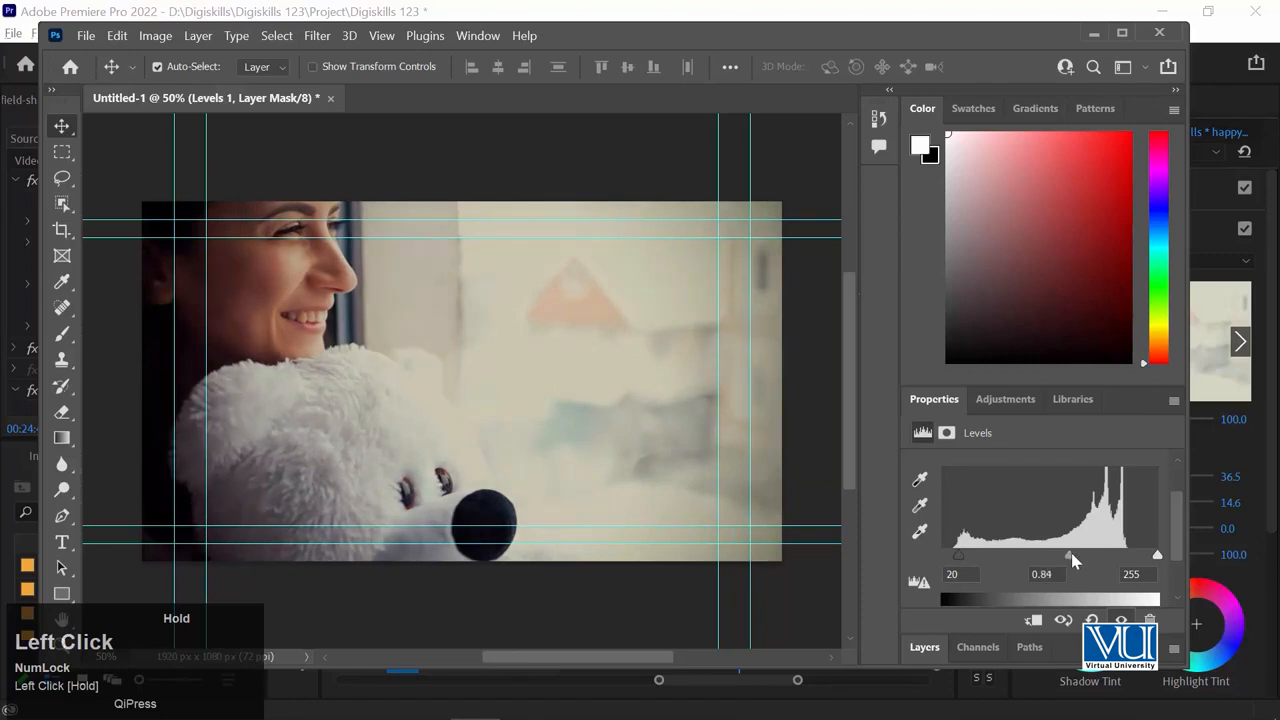
pyautogui.moveTo(1074, 561); pyautogui.dragTo(1087, 561)
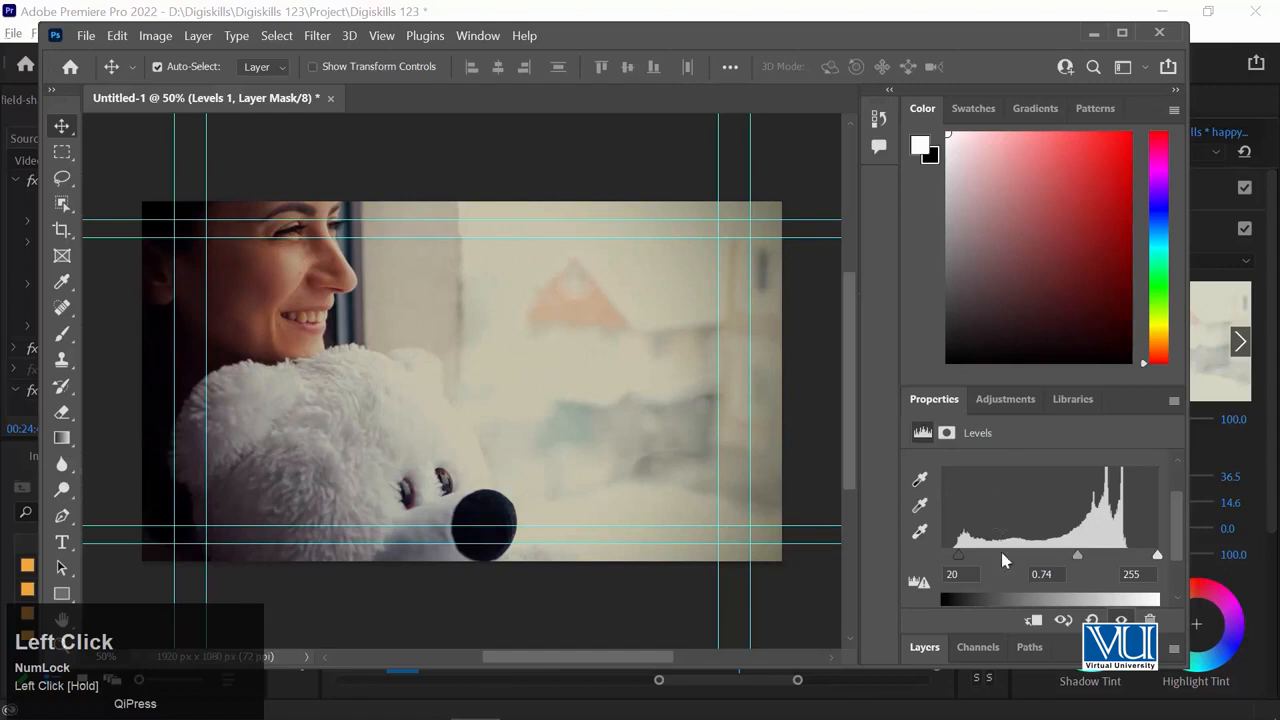
# Add a Hue/Saturation adjustment layer and shift the master hue to -149.
pyautogui.click(924, 647)
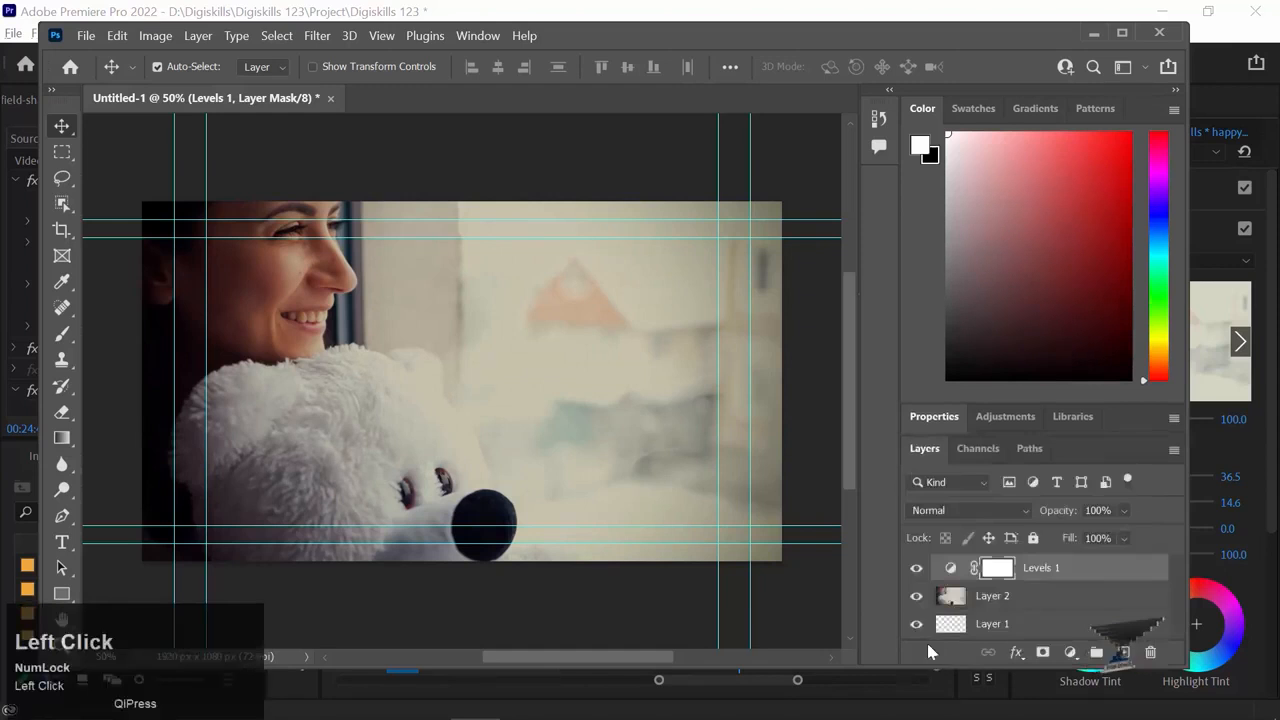
pyautogui.click(1070, 652)
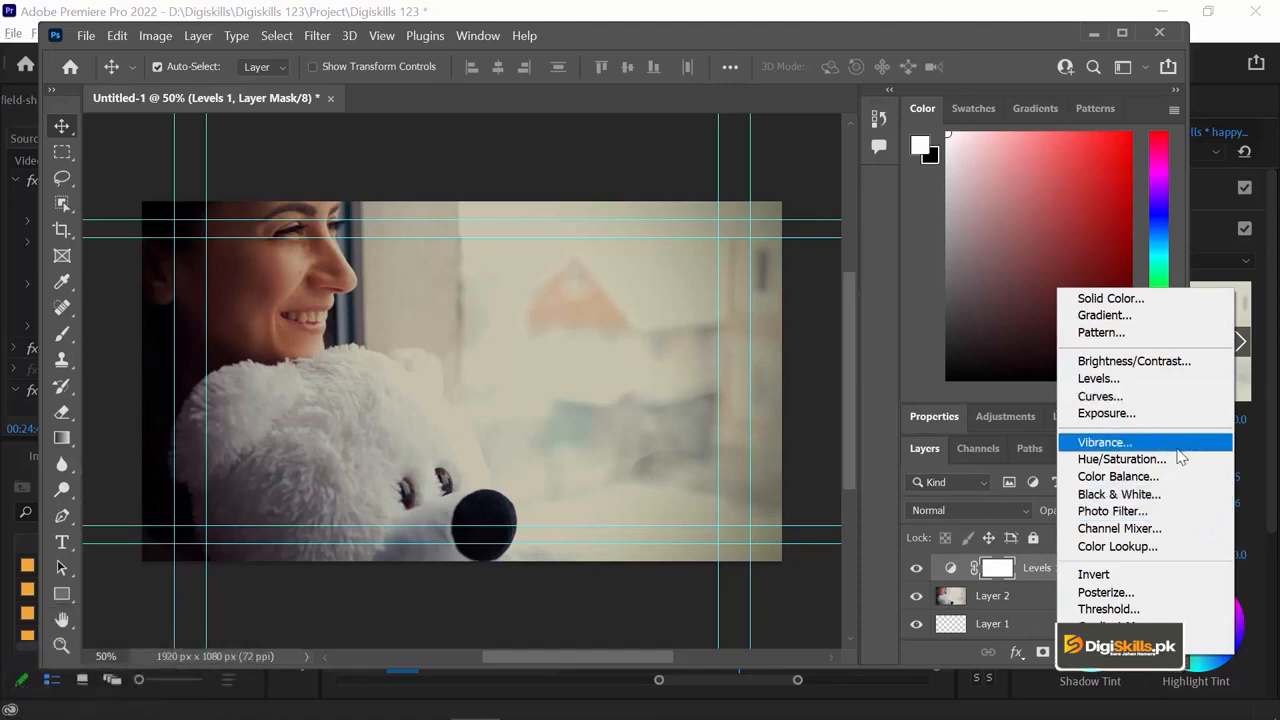
pyautogui.click(1122, 459)
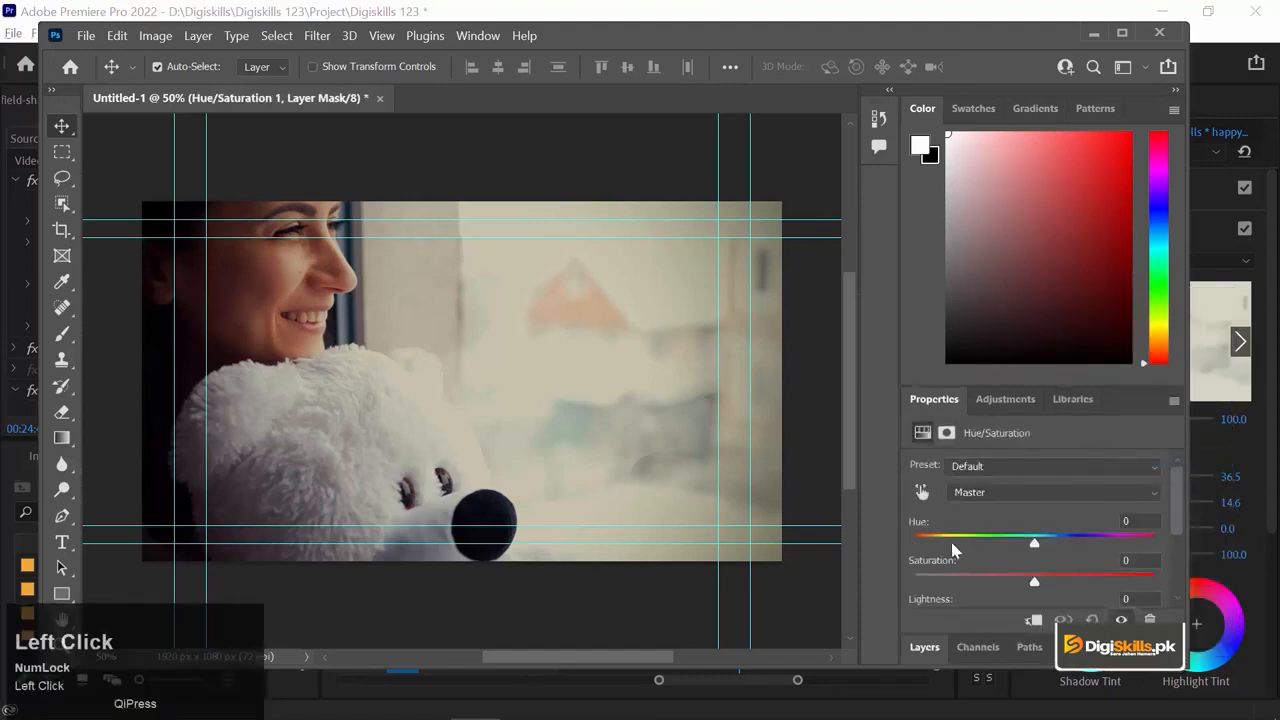
pyautogui.moveTo(1032, 545); pyautogui.dragTo(980, 545)
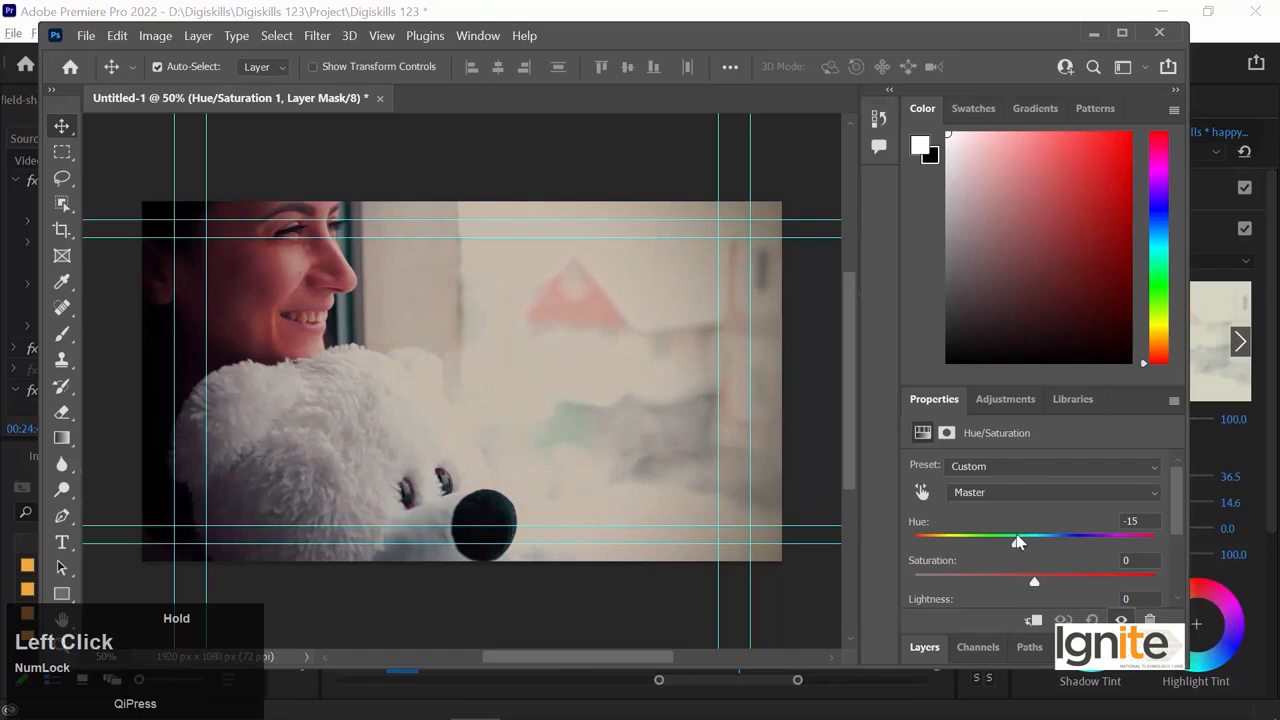
pyautogui.moveTo(1013, 541); pyautogui.dragTo(937, 544)
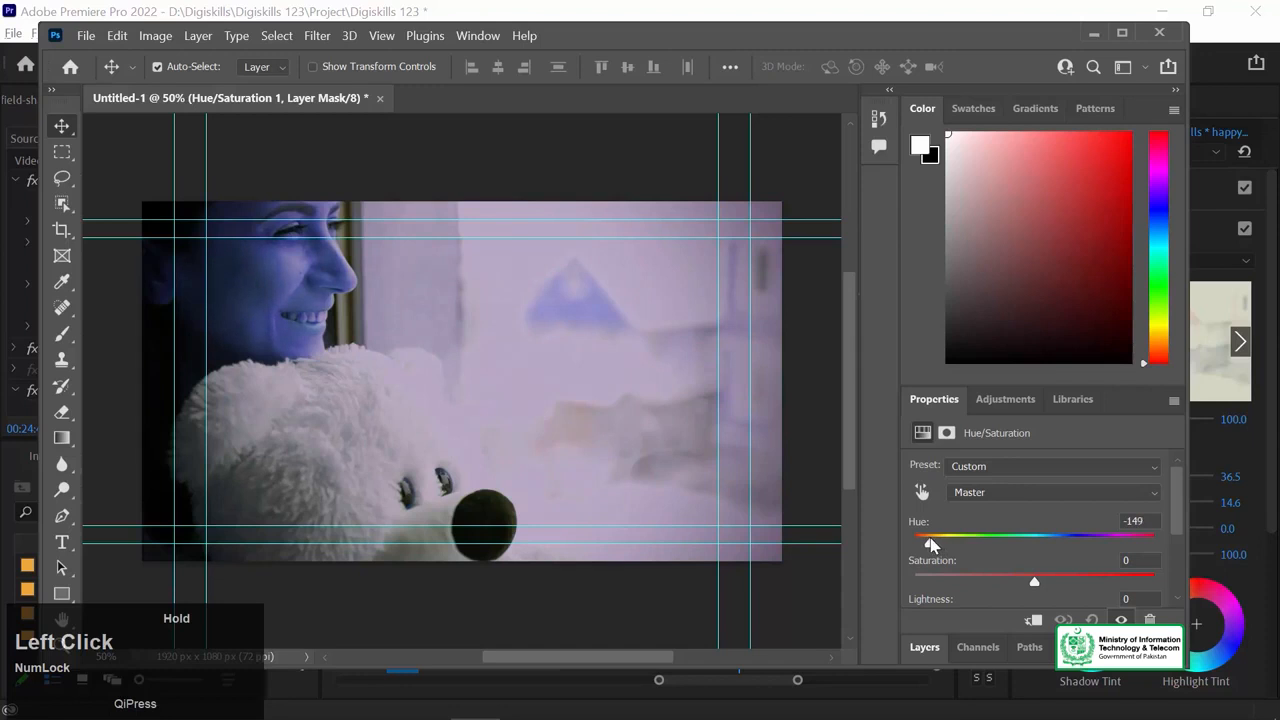
# Add a Curves adjustment layer and pull the lower part of the curve down to darken the image.
pyautogui.click(924, 655)
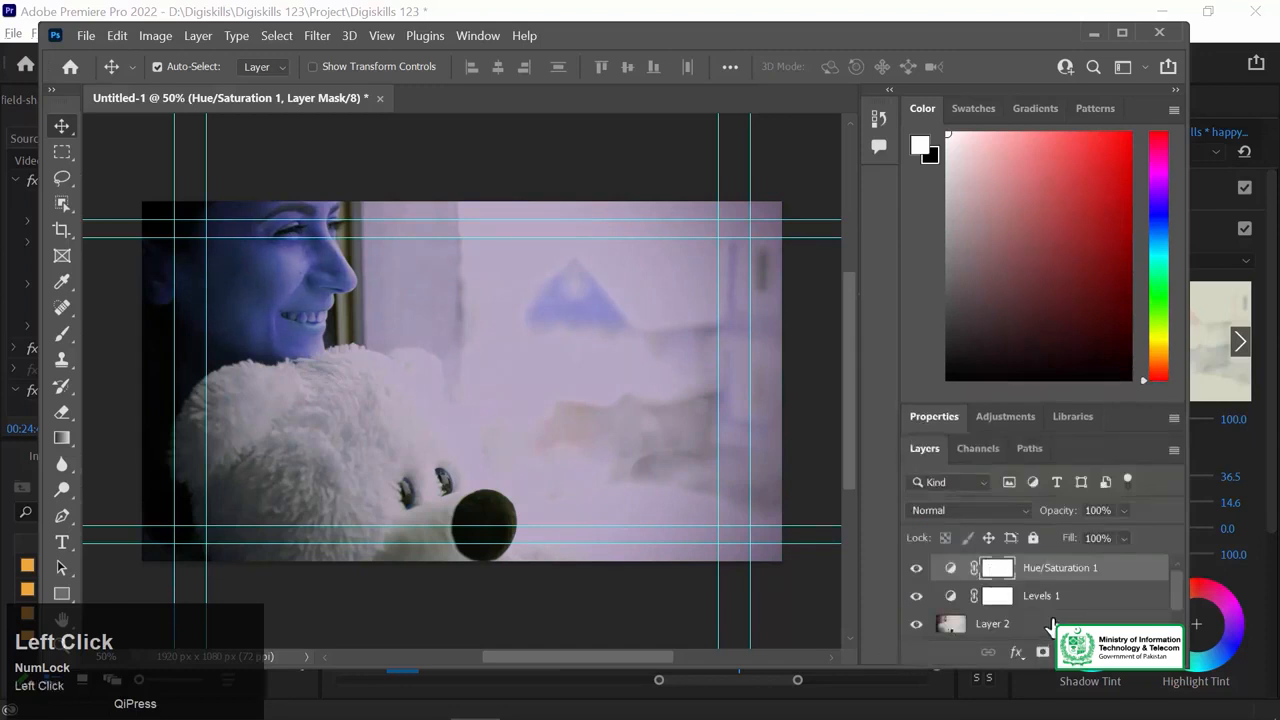
pyautogui.scroll(-1, 1030, 600)
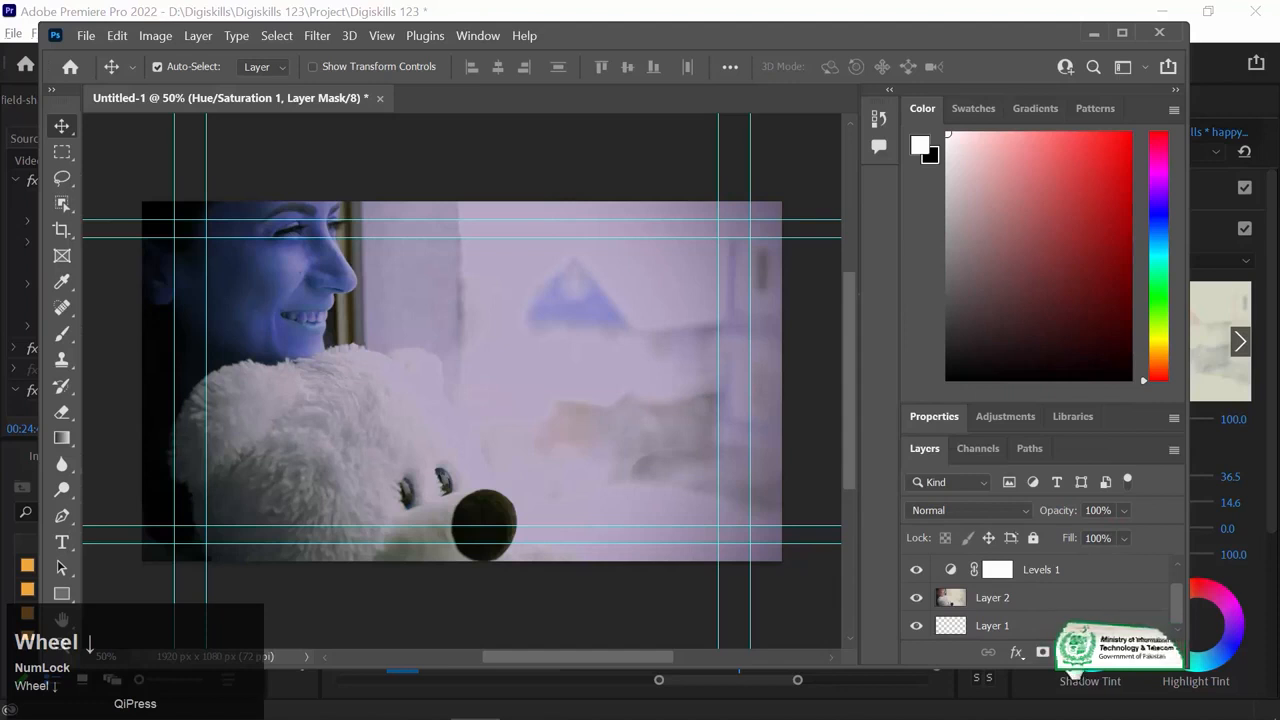
pyautogui.click(1070, 652)
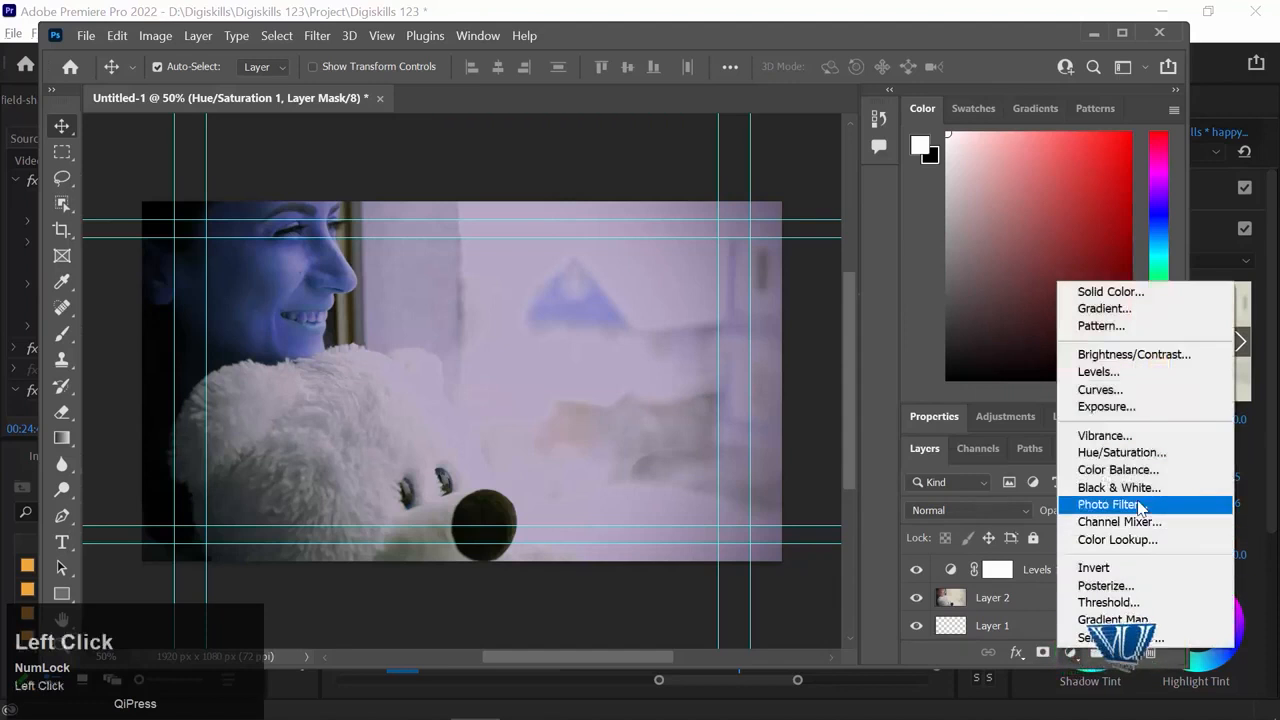
pyautogui.click(1100, 389)
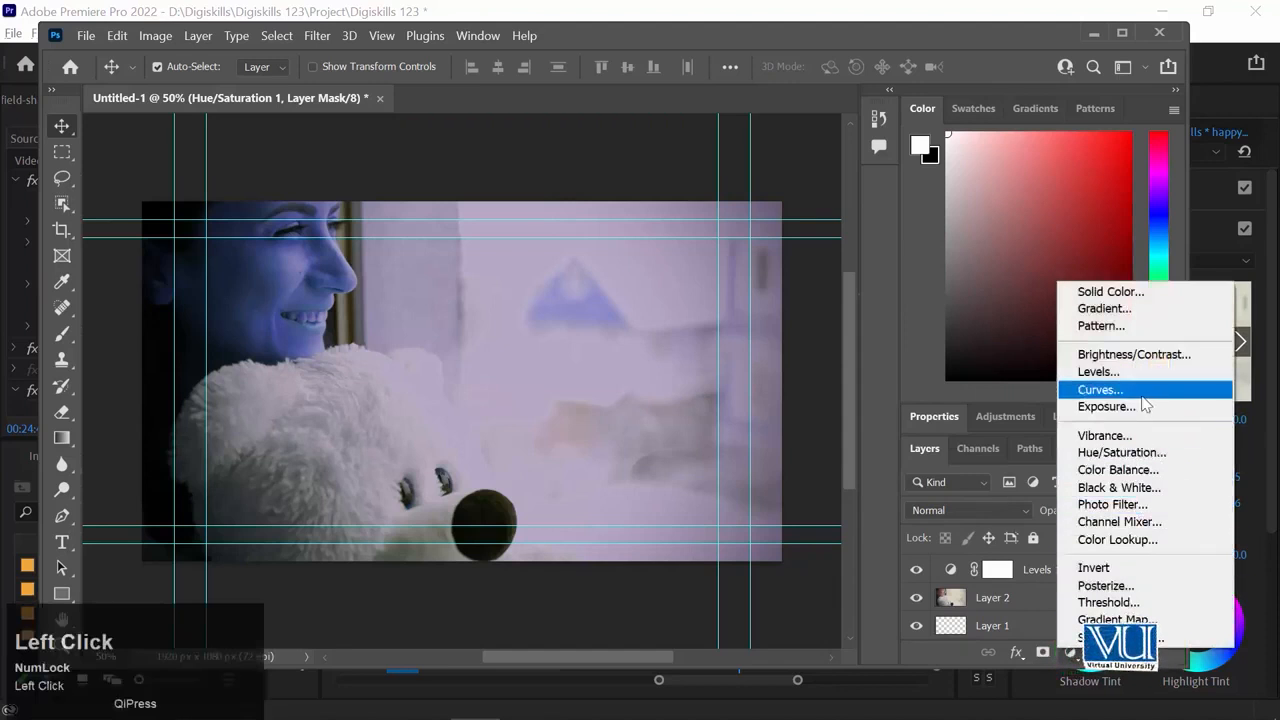
pyautogui.moveTo(1173, 513); pyautogui.dragTo(1176, 560)
pyautogui.moveTo(1020, 527); pyautogui.dragTo(1011, 543)
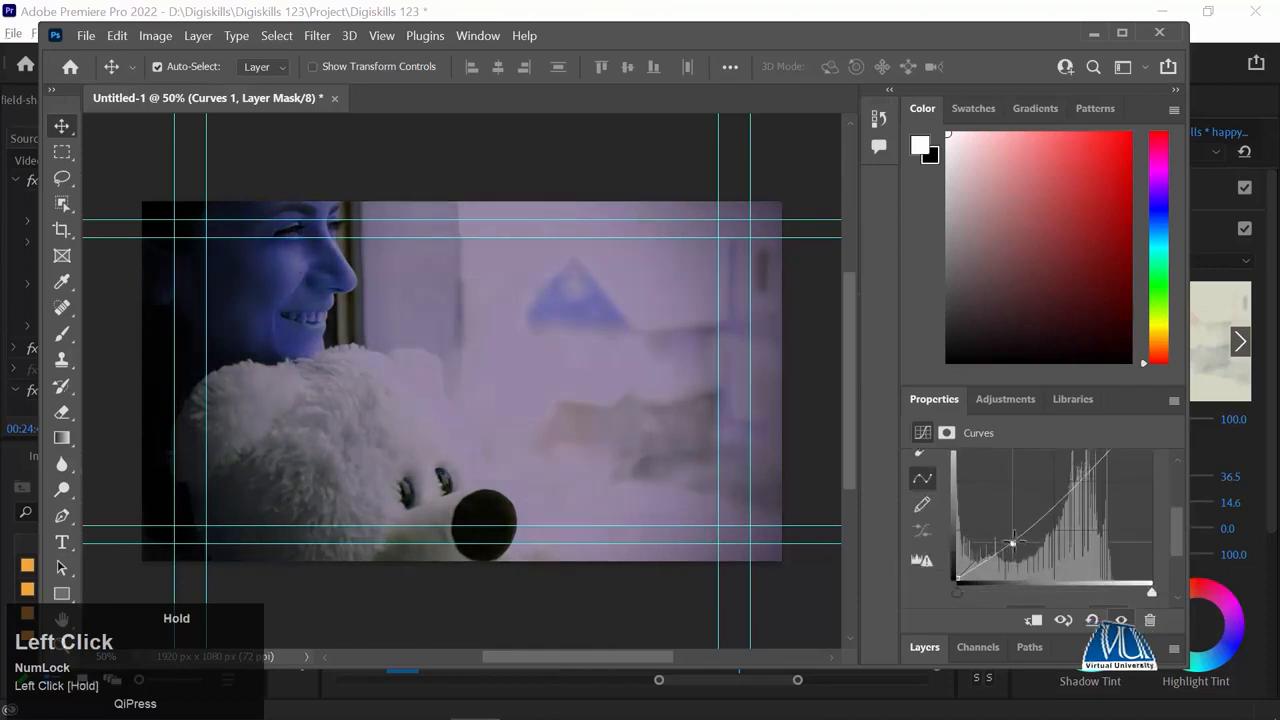
# Add a Color Lookup adjustment layer above the Curves adjustment layer.
pyautogui.click(930, 650)
pyautogui.scroll(-3, 1068, 590)
pyautogui.click(1070, 652)
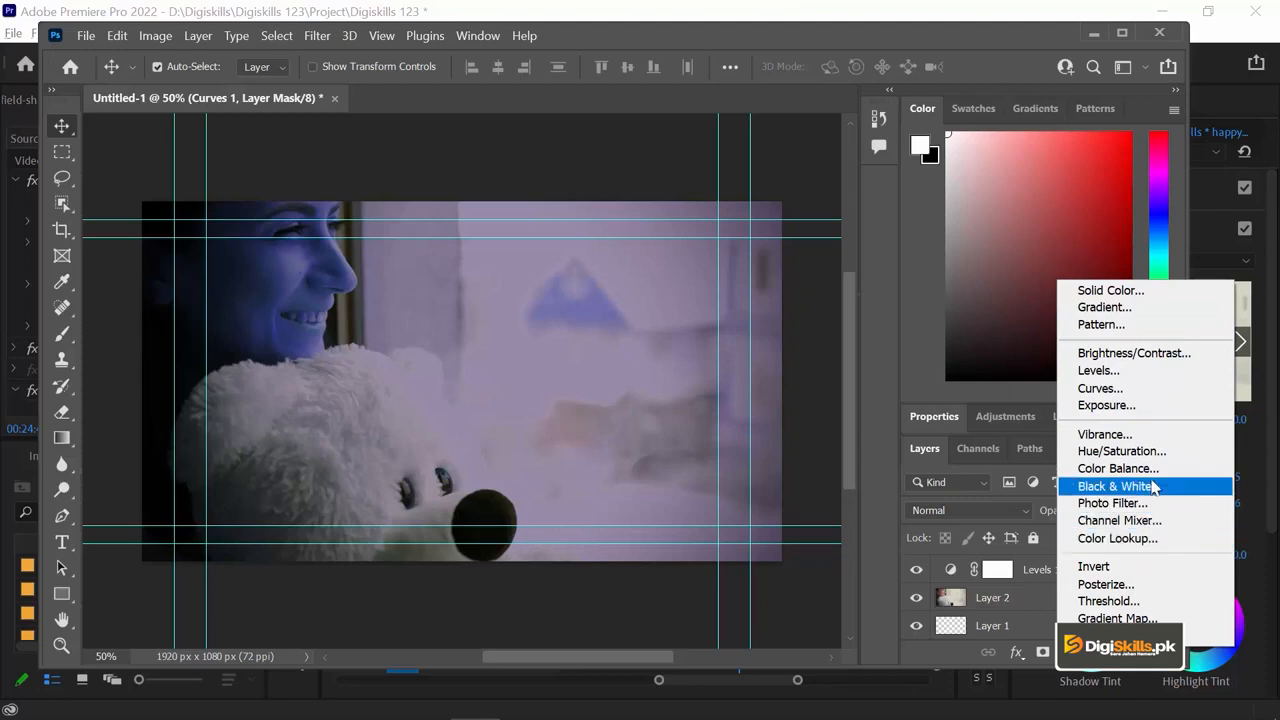
pyautogui.click(1114, 538)
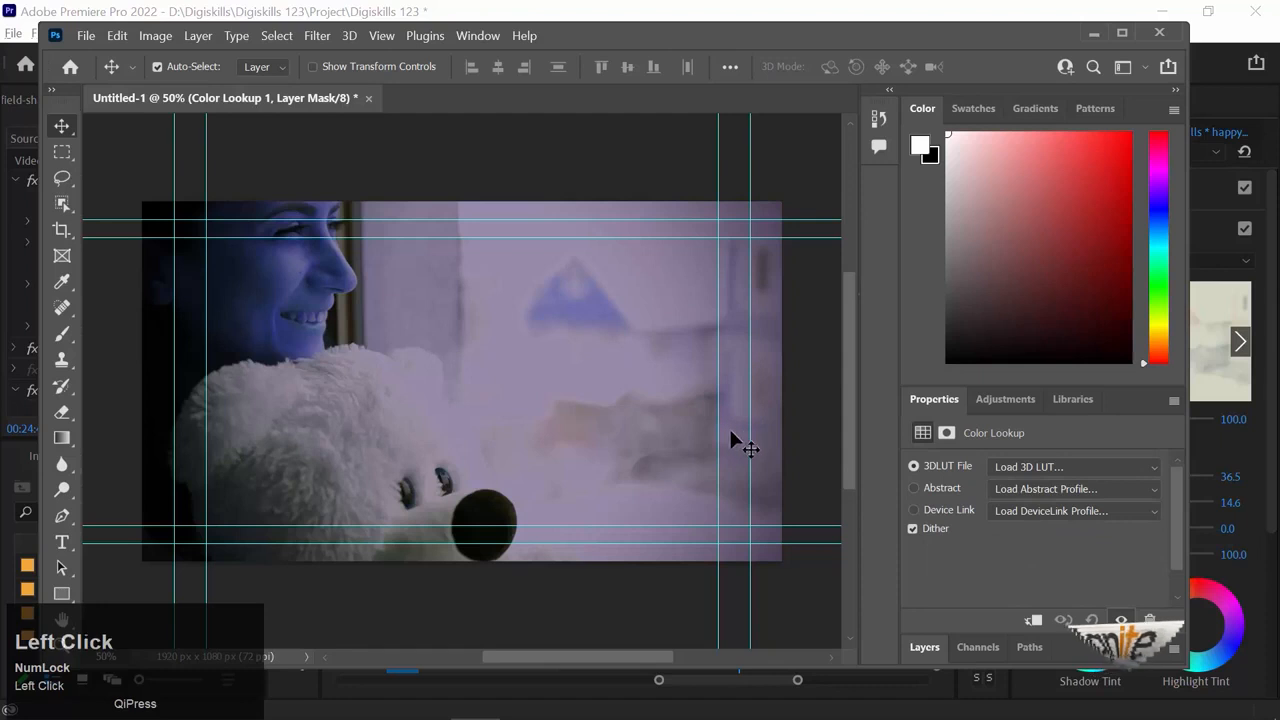
# Try the Fuji REALA 500D Kodak 2393 and FallColors 3D LUTs on the Color Lookup layer, then choose HorrorBlue.3DL.
pyautogui.click(1072, 466)
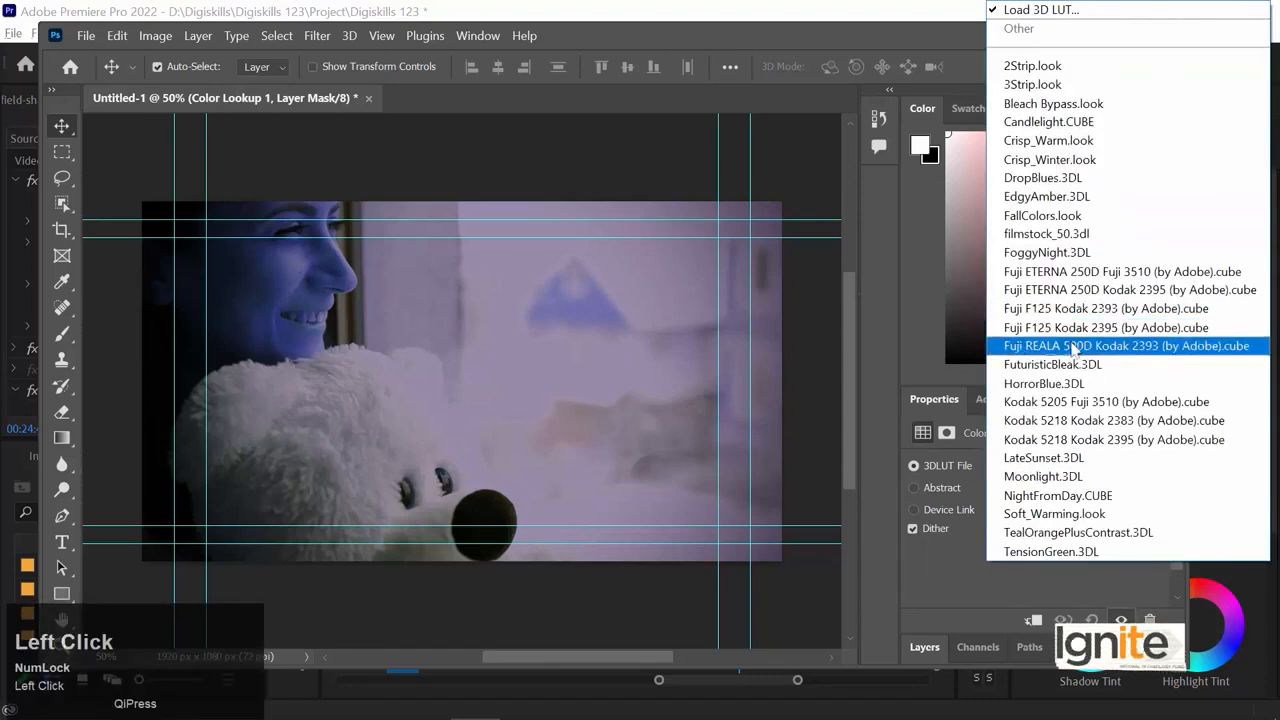
pyautogui.click(1074, 346)
pyautogui.click(1030, 470)
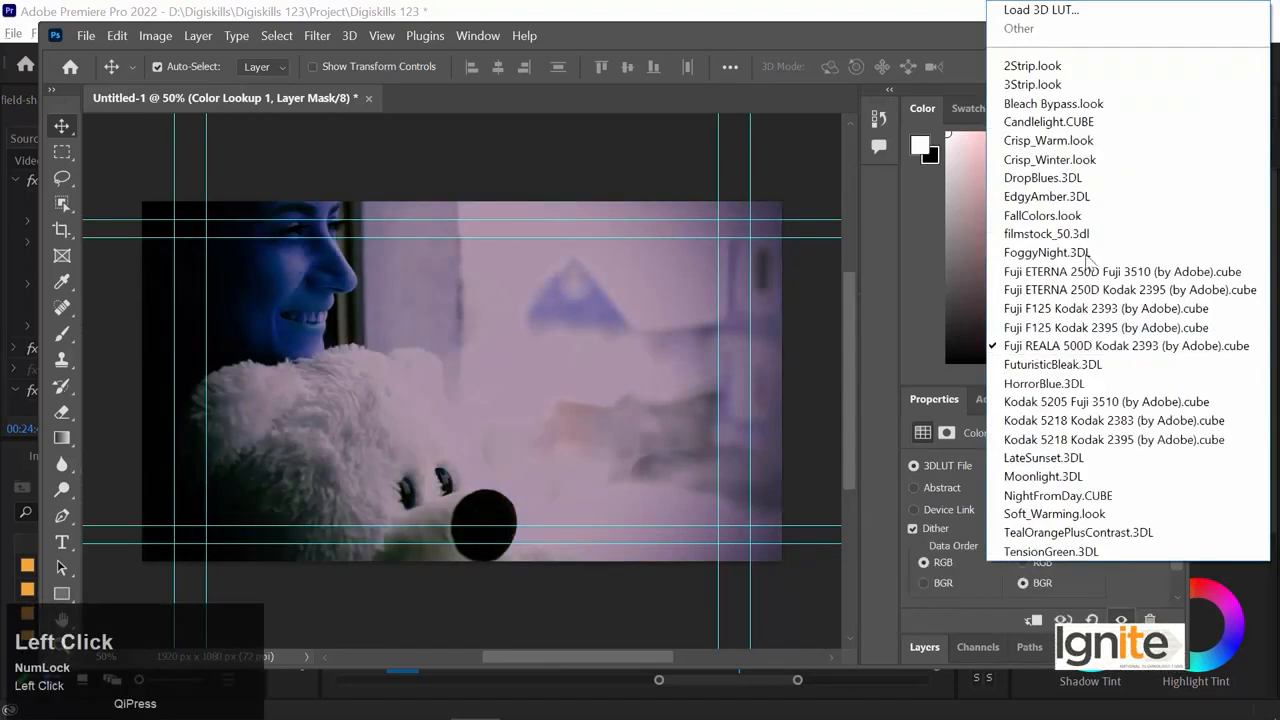
pyautogui.click(1030, 218)
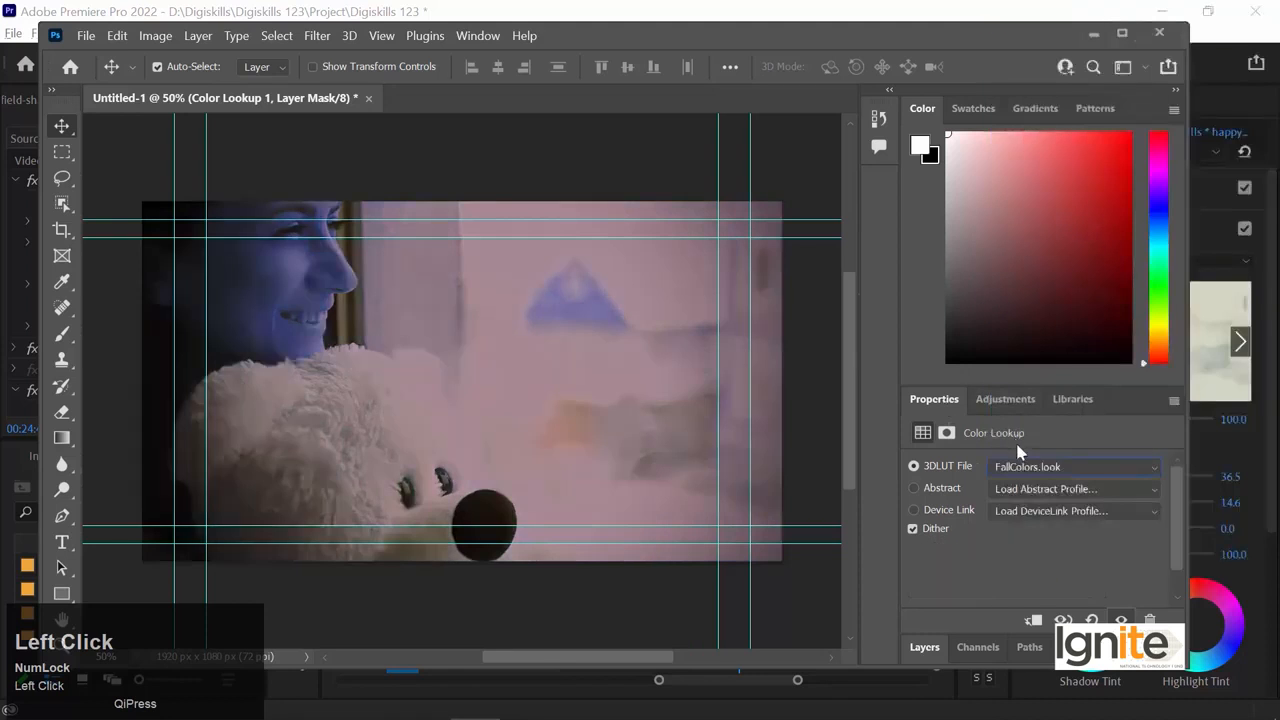
pyautogui.click(1022, 478)
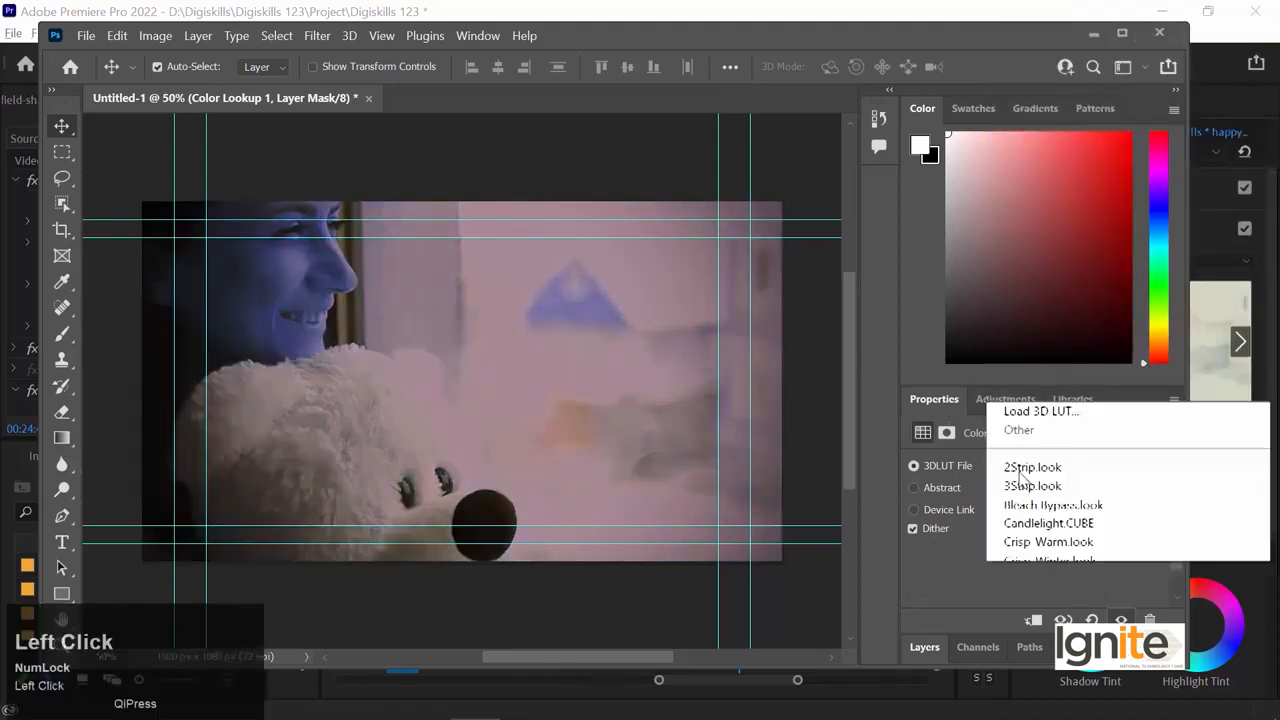
pyautogui.click(1044, 383)
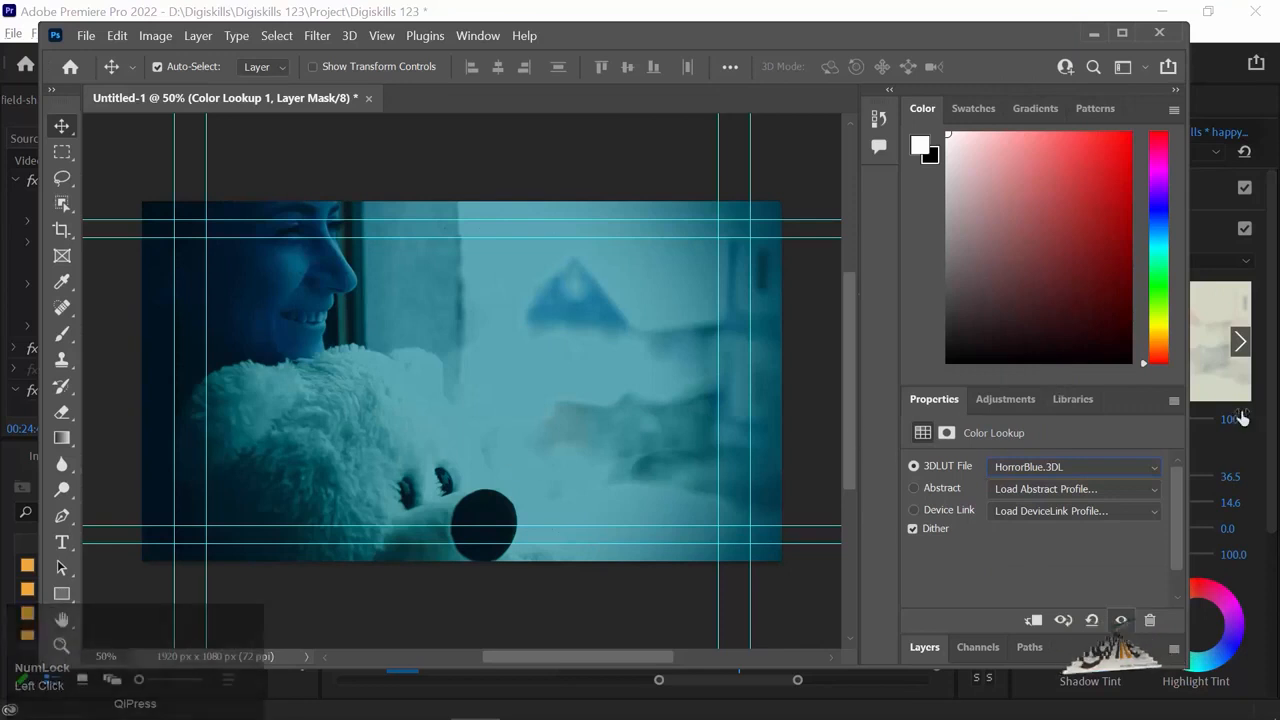
# Hide Layer 1 with the reference image in Untitled-2, keeping the adjustment layers and the Background visible.
pyautogui.click(924, 648)
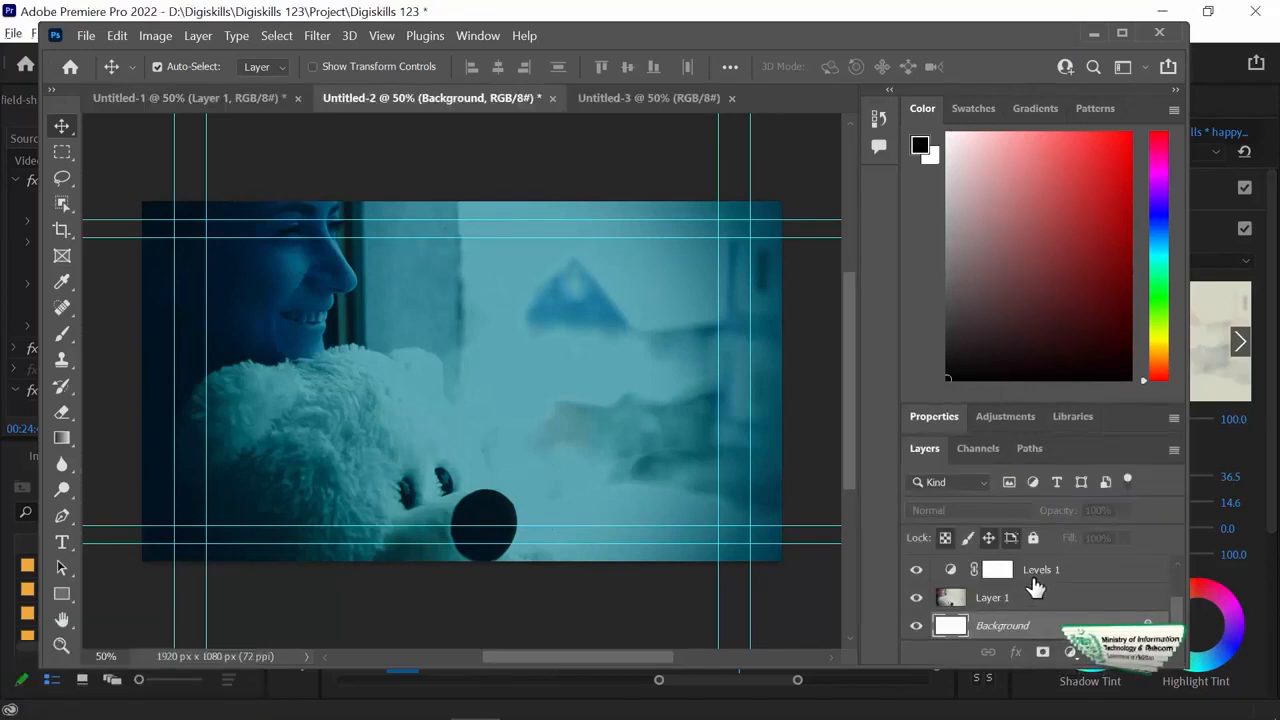
pyautogui.scroll(2, 1035, 588)
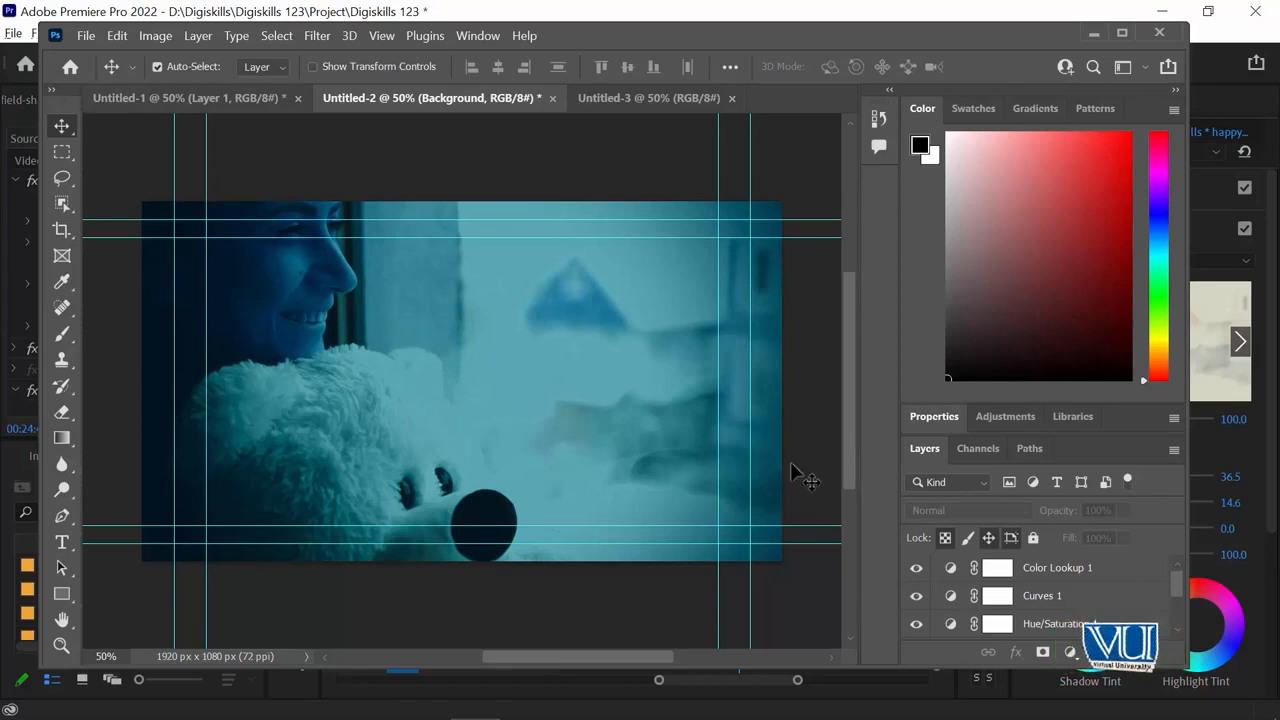
pyautogui.scroll(-2, 955, 575)
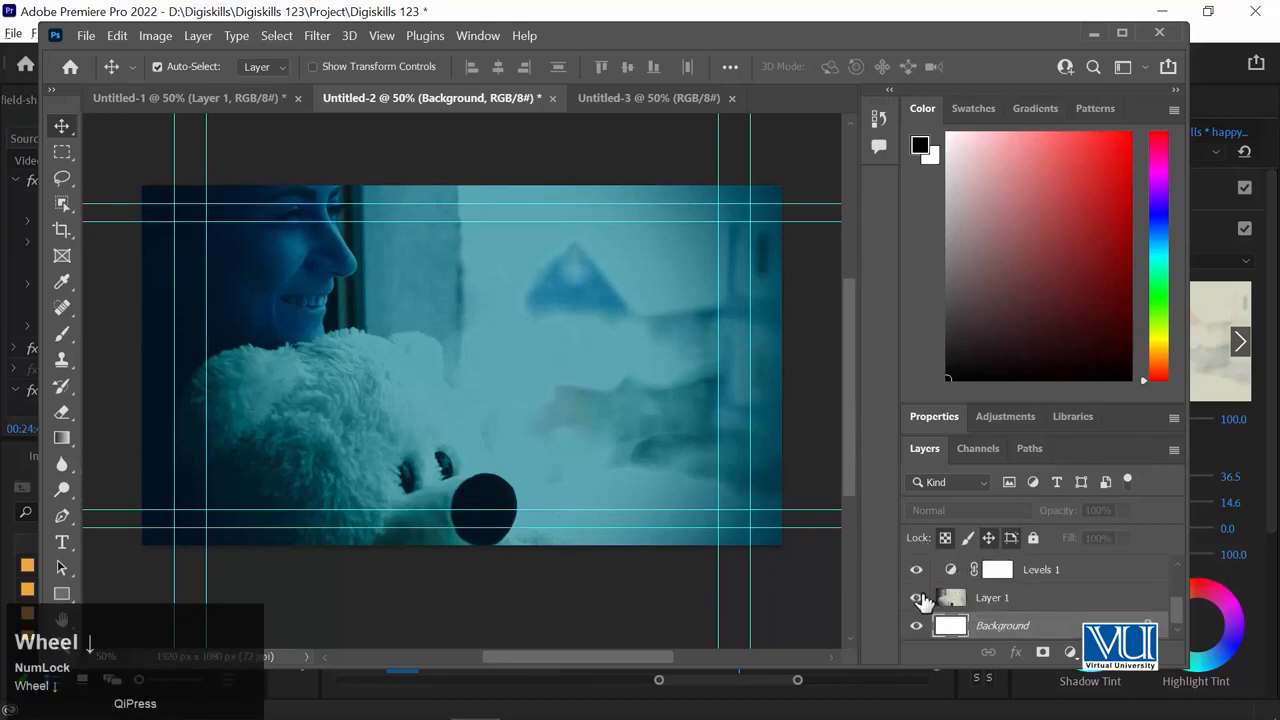
pyautogui.click(917, 599)
pyautogui.scroll(2, 1003, 607)
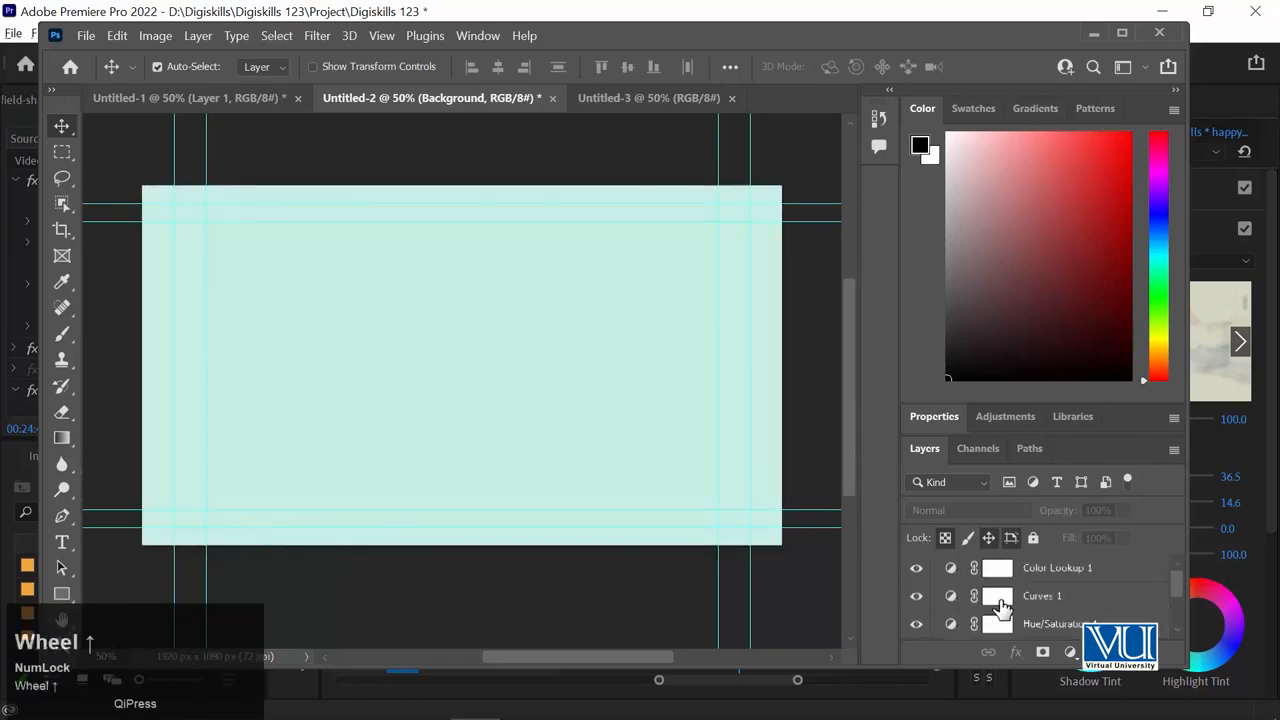
# Start a Color Lookup Tables export with the CUBE format enabled in addition to 3DL and accept the settings.
pyautogui.click(87, 35)
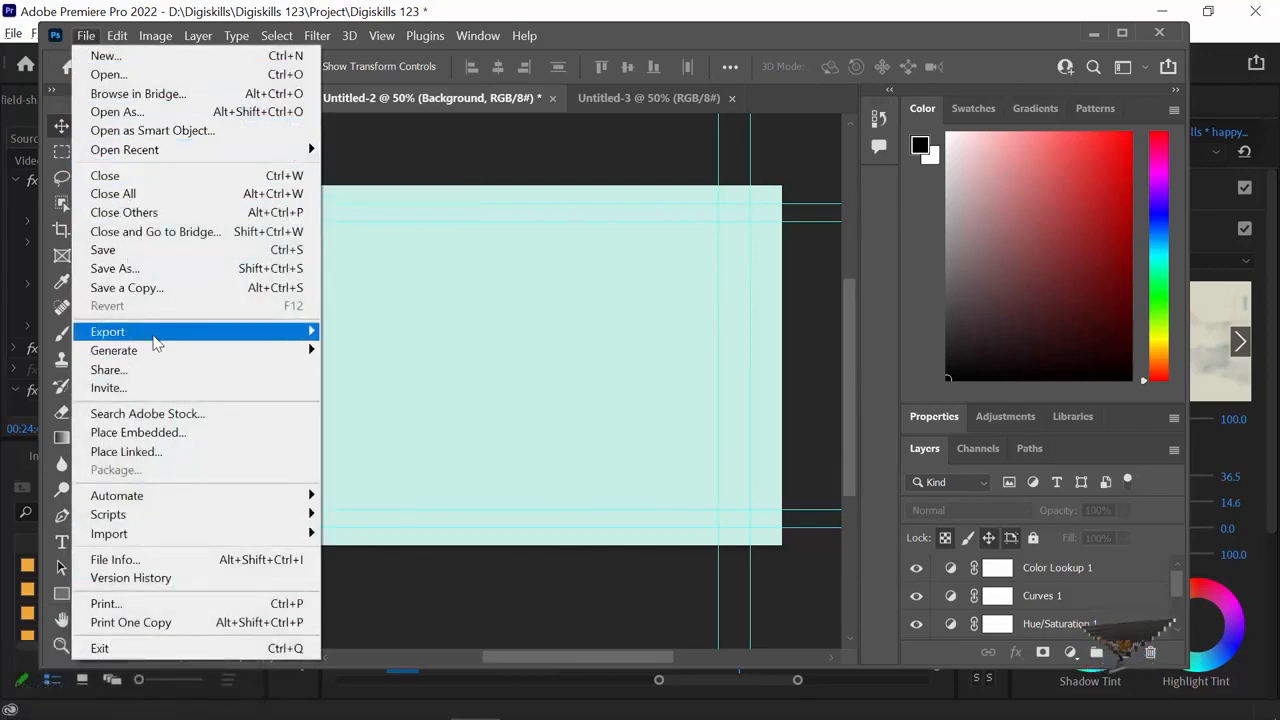
pyautogui.moveTo(155, 333)
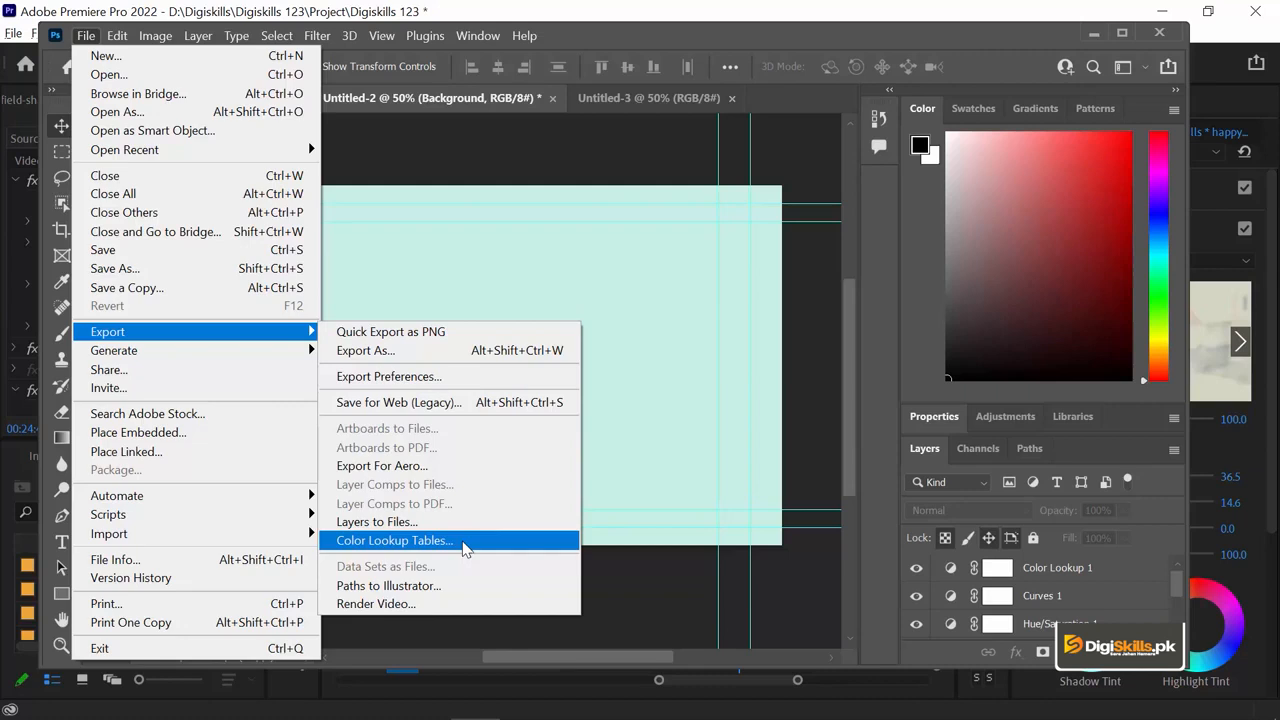
pyautogui.click(464, 546)
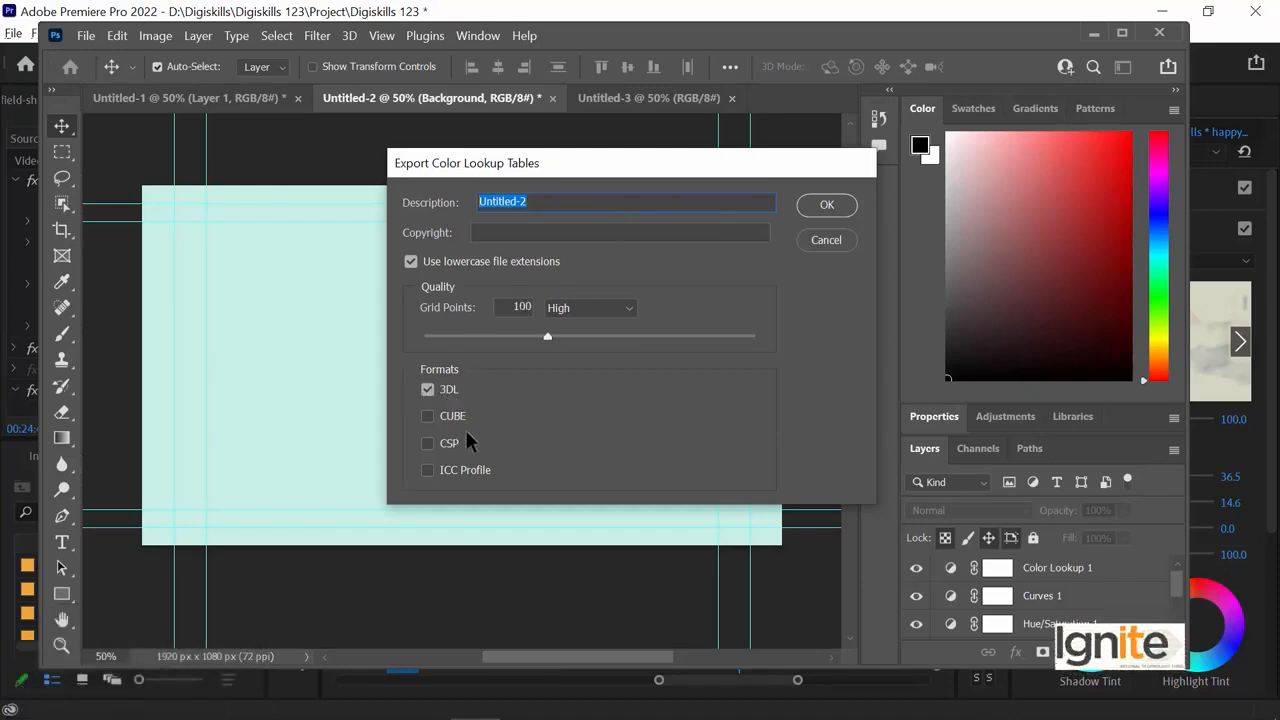
pyautogui.click(428, 418)
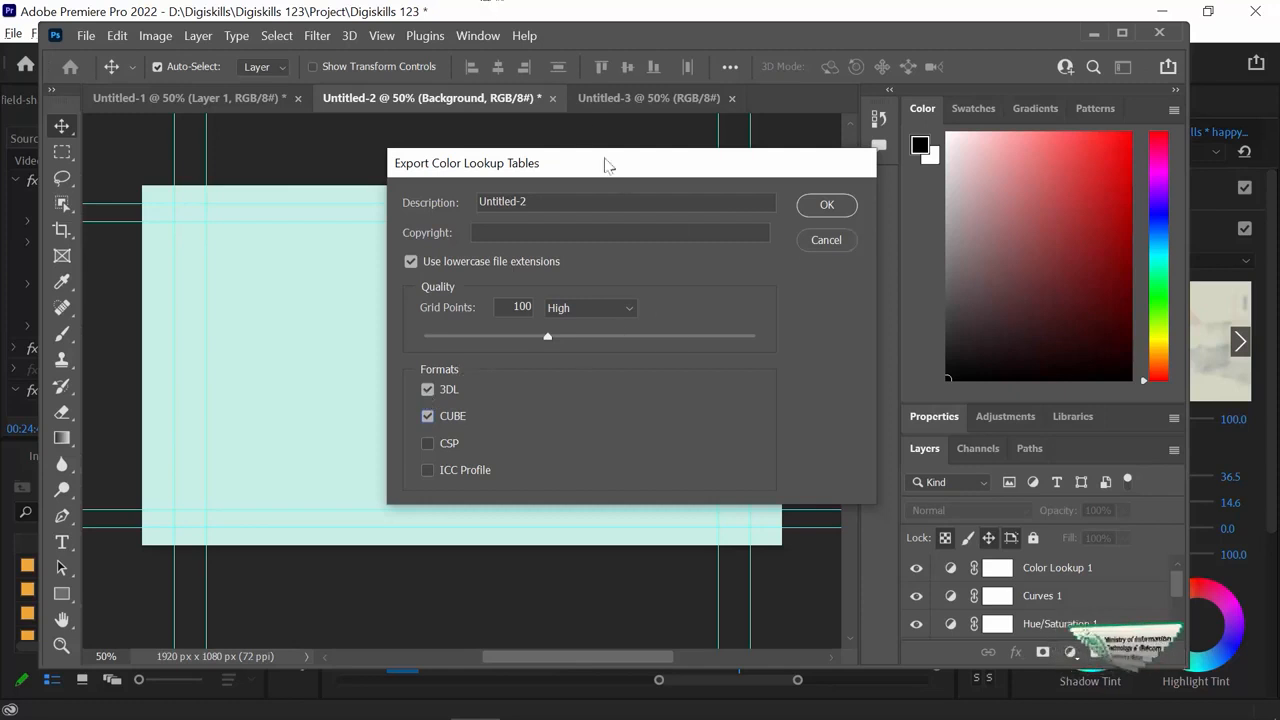
pyautogui.click(818, 208)
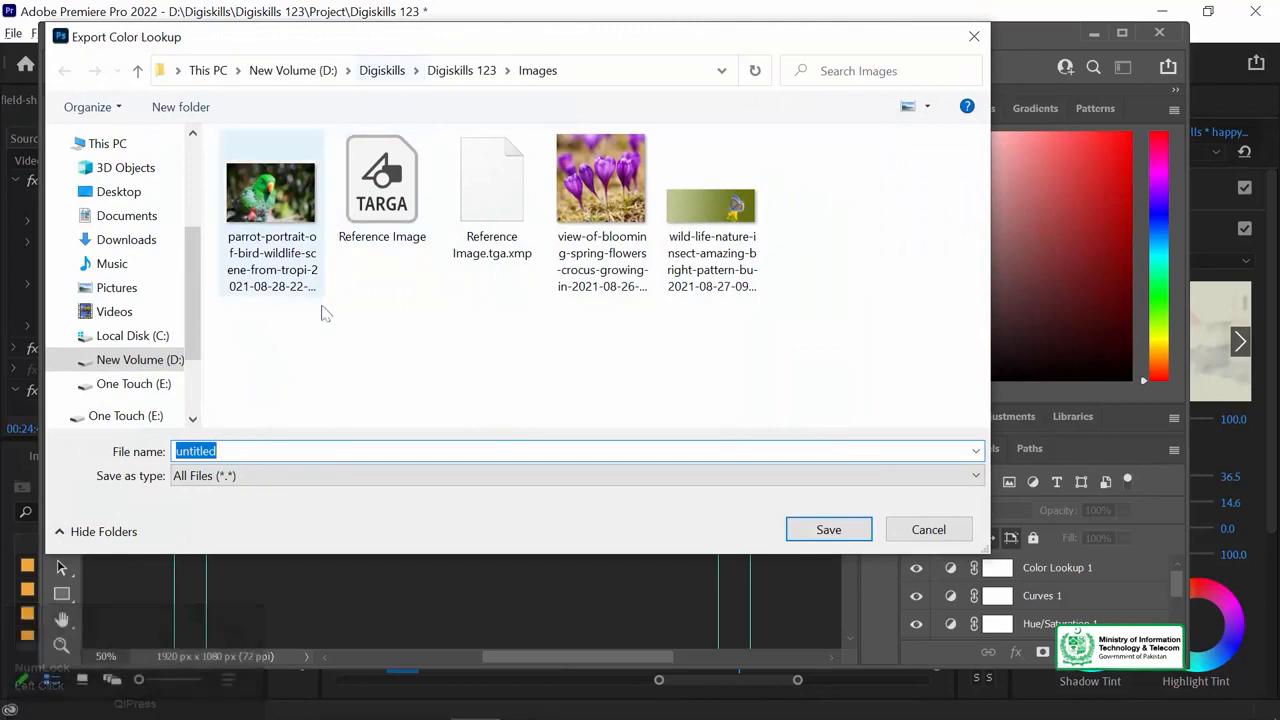
# Create a new folder named LUTS inside the Digiskills 123 folder for the color lookup export.
pyautogui.click(380, 80)
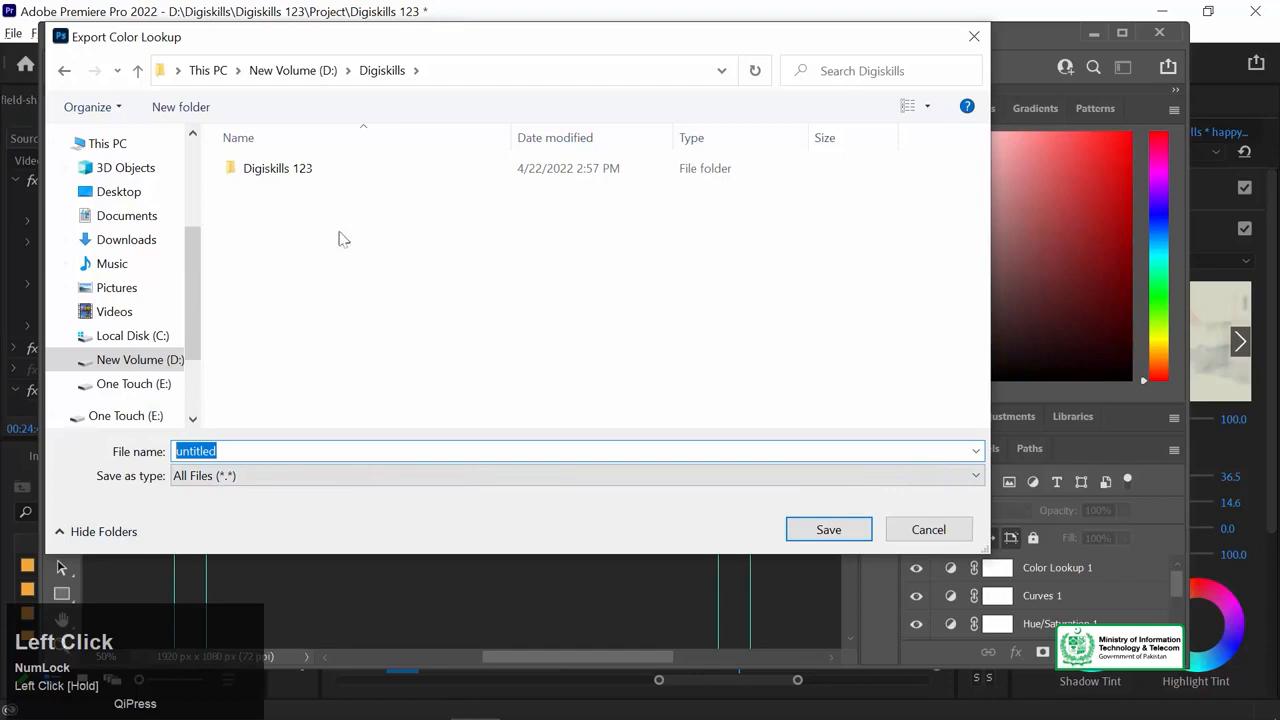
pyautogui.doubleClick(310, 173)
pyautogui.click(237, 451)
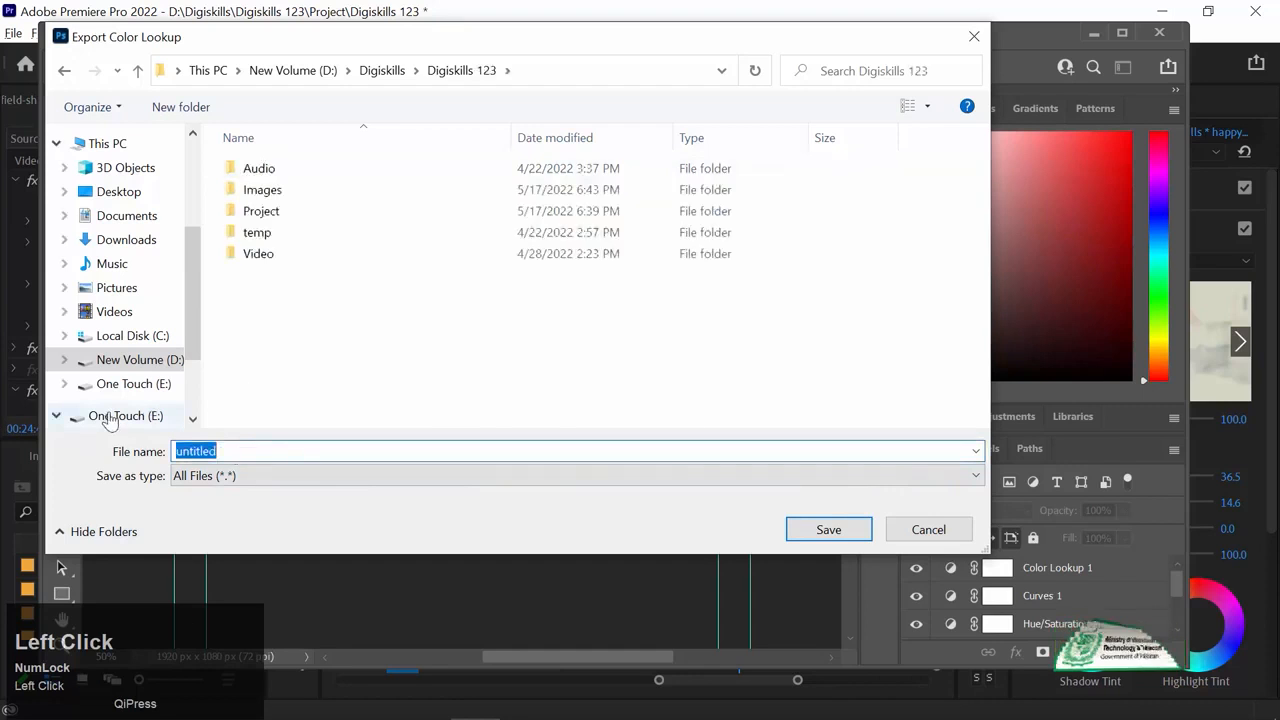
pyautogui.rightClick(456, 310)
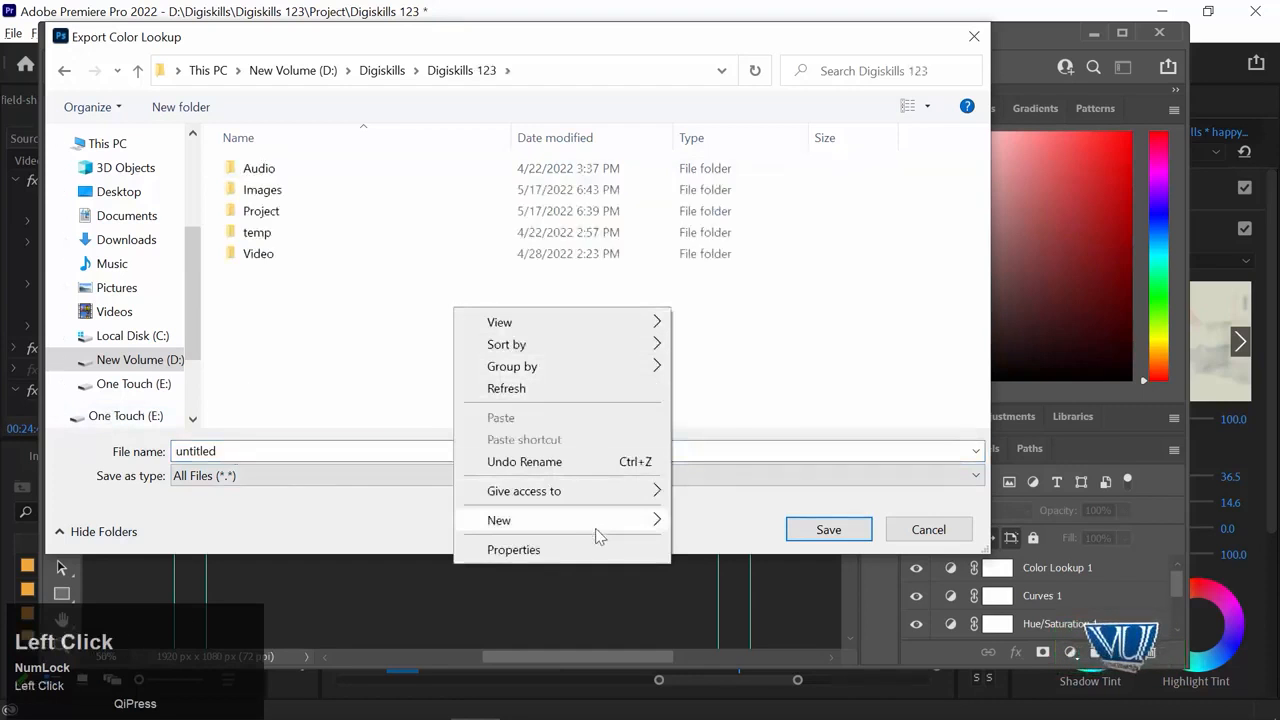
pyautogui.moveTo(598, 537)
pyautogui.click(715, 269)
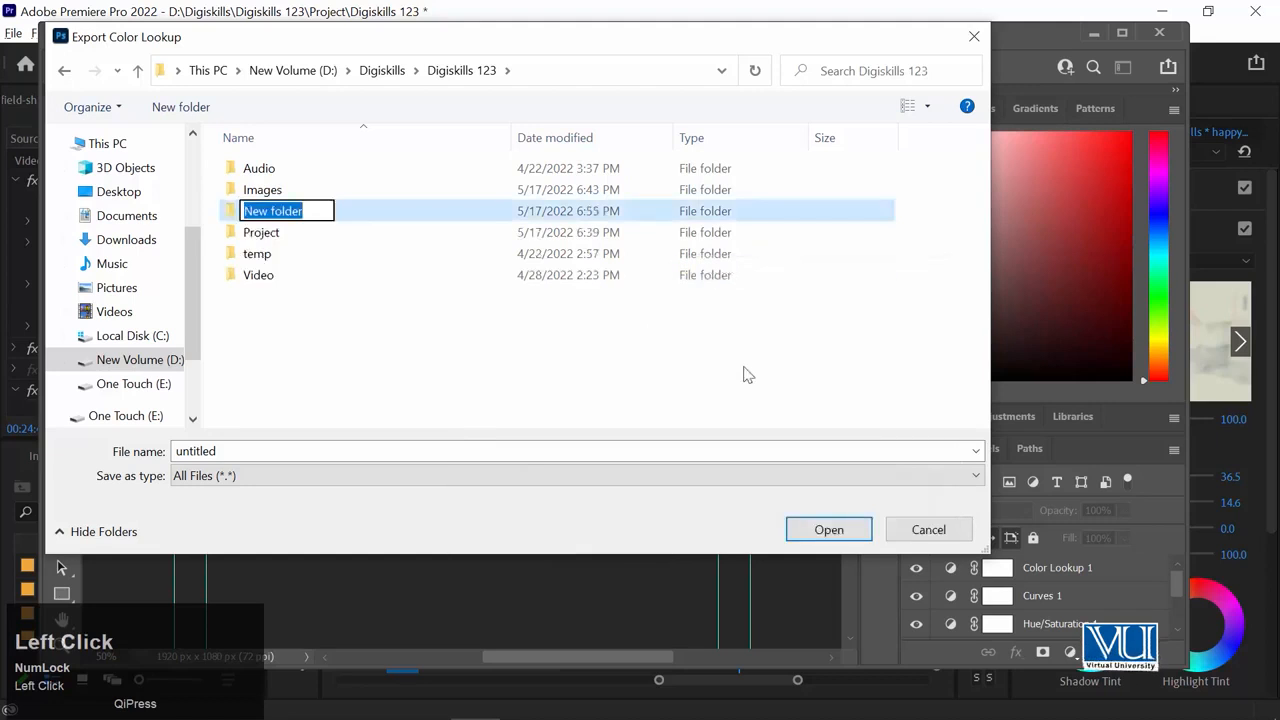
pyautogui.write('L')
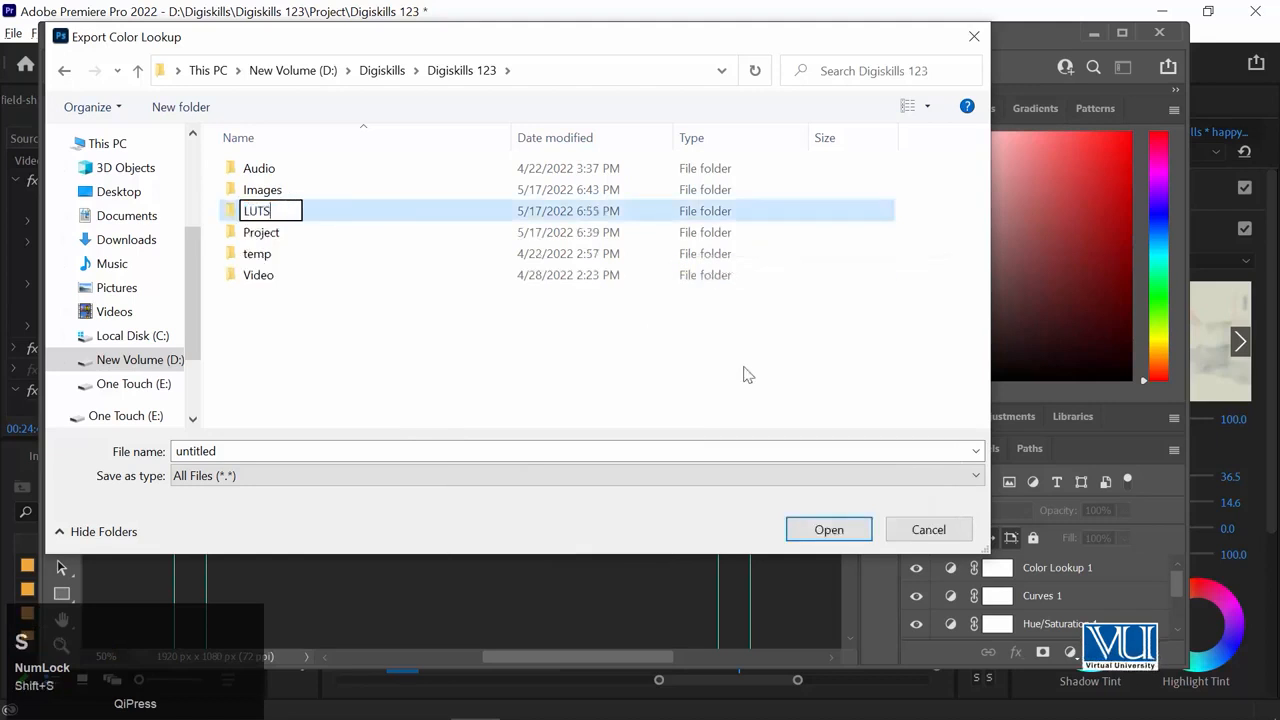
pyautogui.write('UTS')
pyautogui.press('Return')
# Save the exported color lookup tables in the LUTS folder under the file name Lut-01.
pyautogui.moveTo(228, 450); pyautogui.dragTo(134, 450)
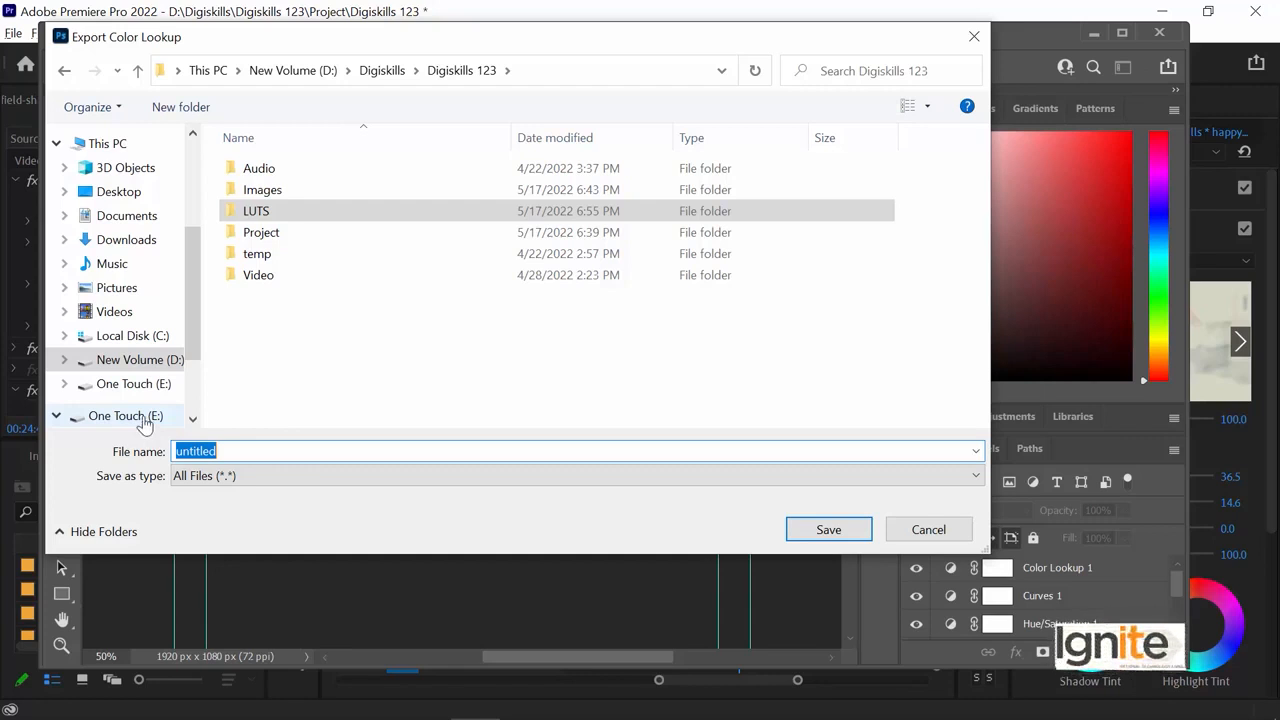
pyautogui.doubleClick(245, 211)
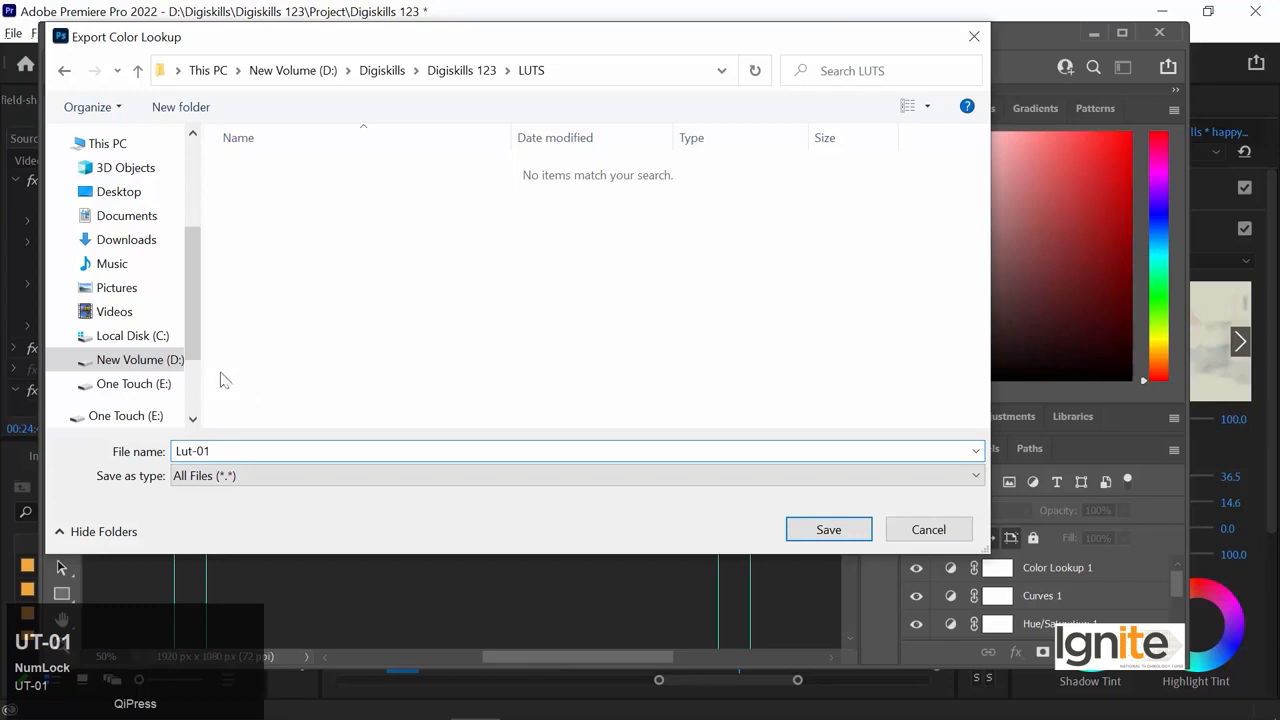
pyautogui.click(828, 529)
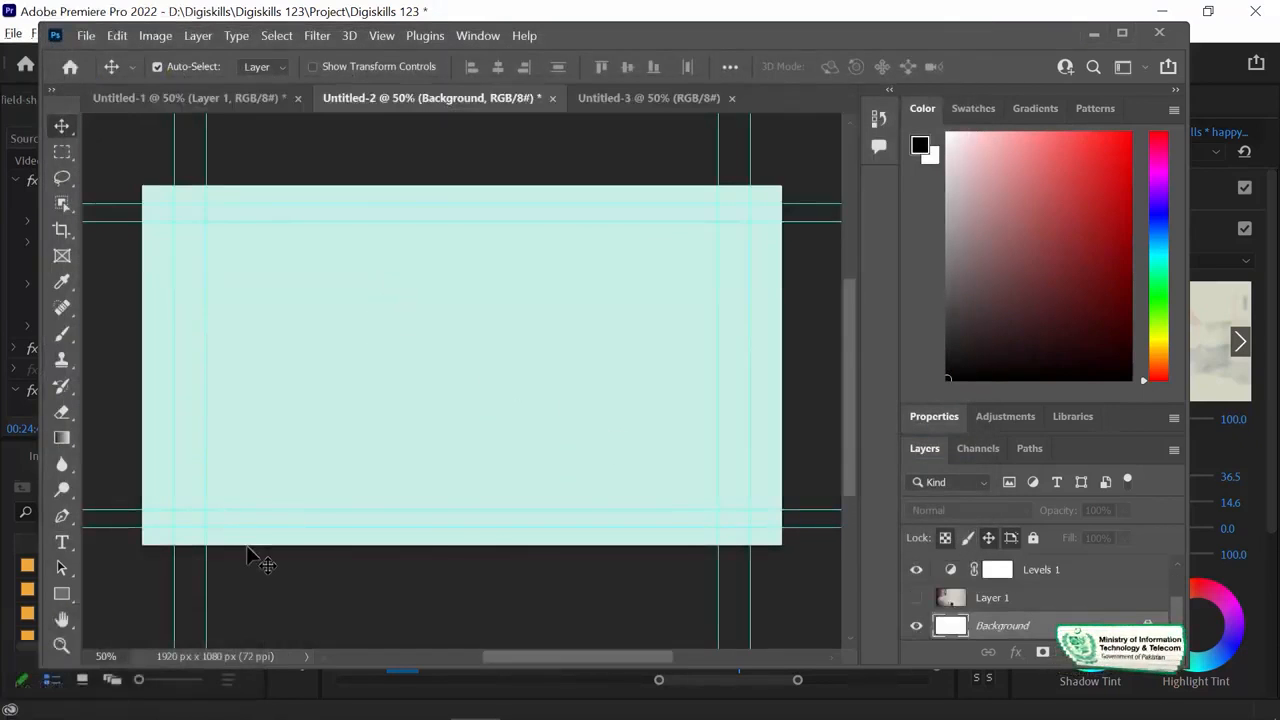
# Switch to Premiere Pro and load Lut-01.3dl from Digiskills 123\LUTS as the teddy-bear clip's Creative look in Lumetri Color.
pyautogui.hotkey('alt', 'Tab')
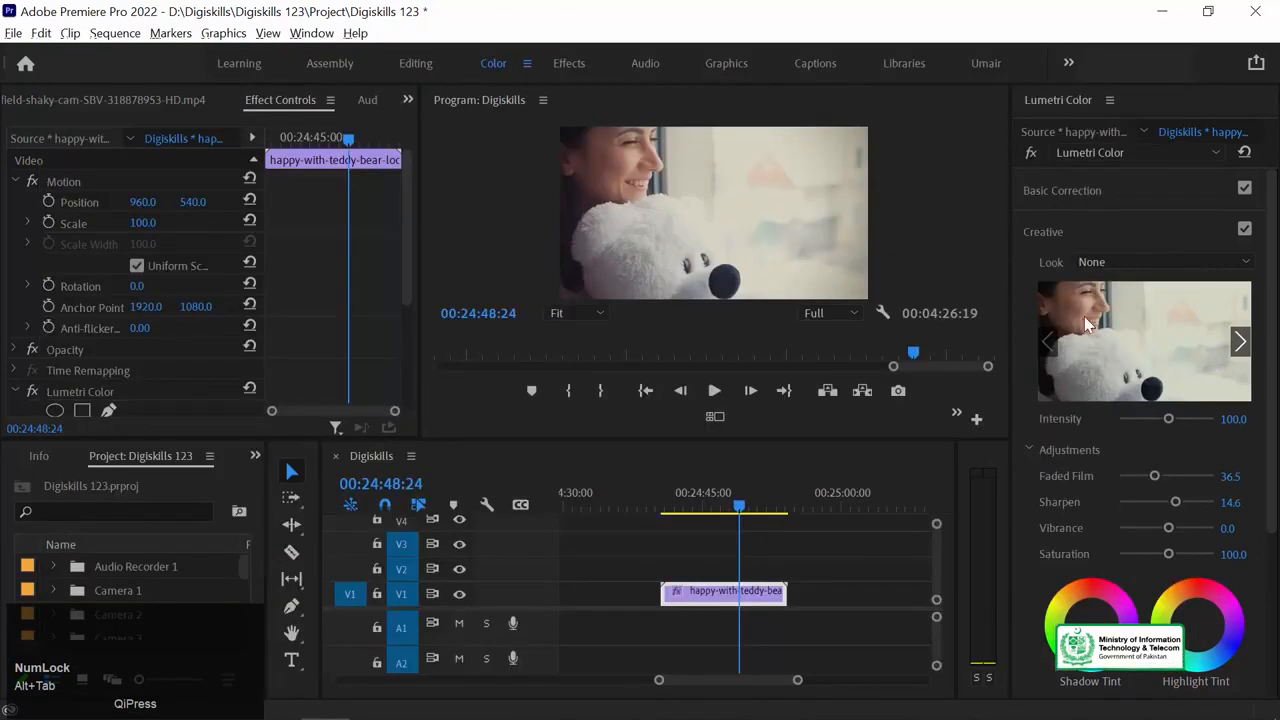
pyautogui.click(1114, 261)
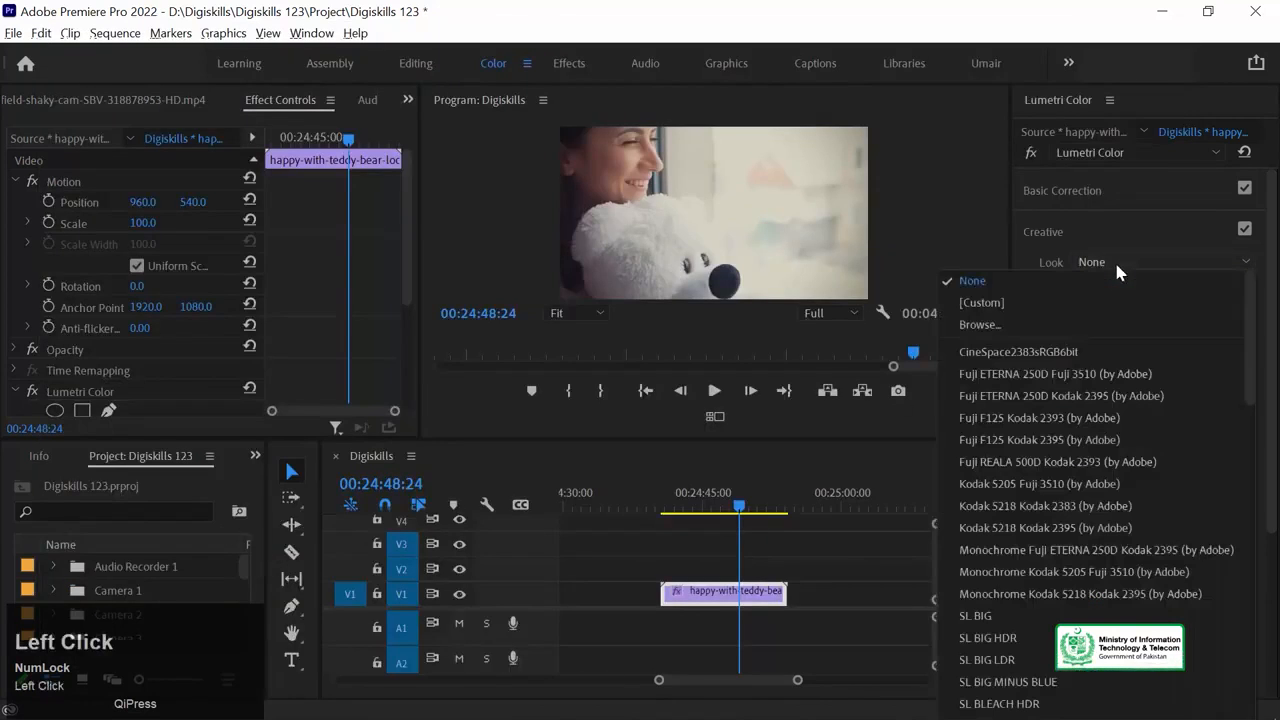
pyautogui.click(1043, 320)
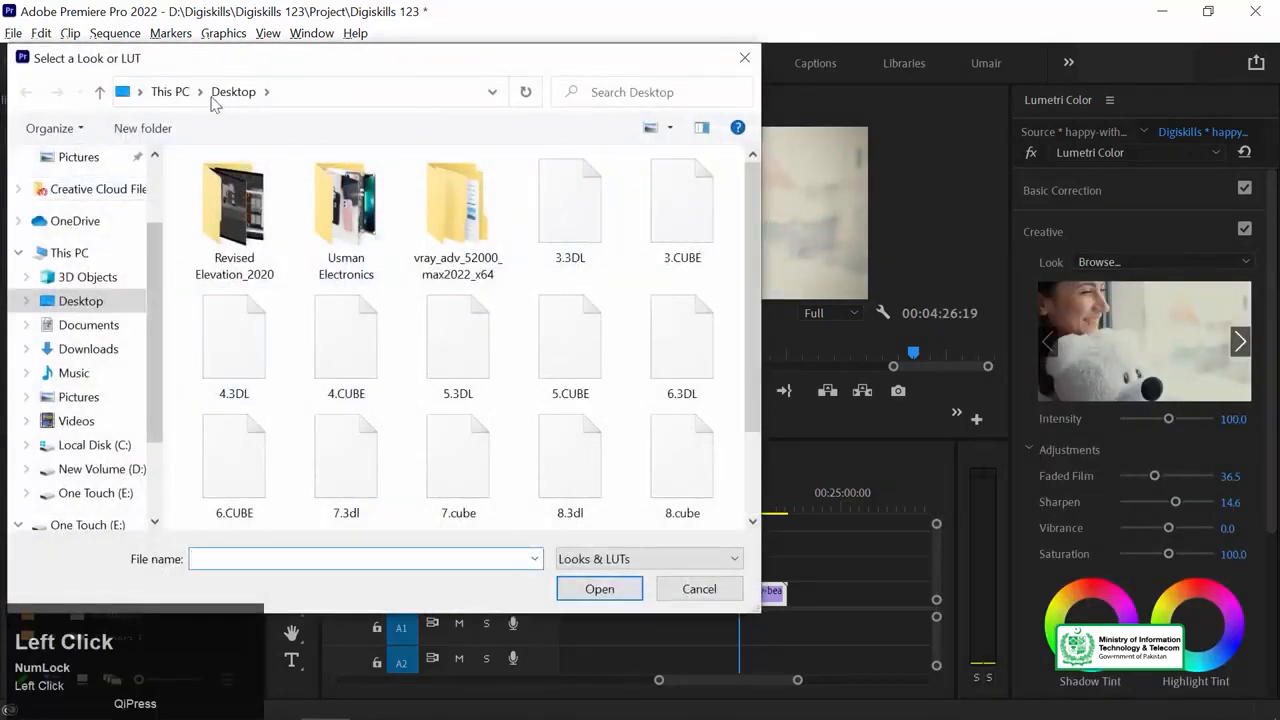
pyautogui.click(90, 469)
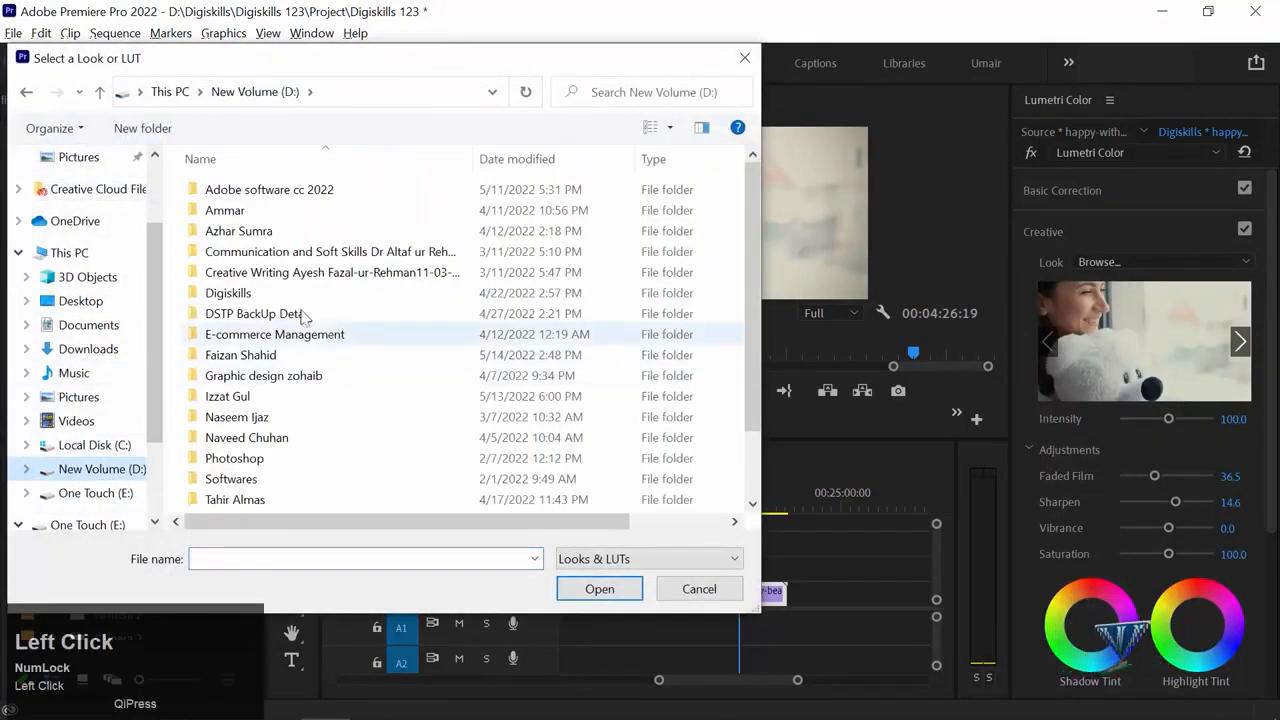
pyautogui.doubleClick(250, 295)
pyautogui.doubleClick(240, 191)
pyautogui.doubleClick(229, 232)
pyautogui.click(226, 196)
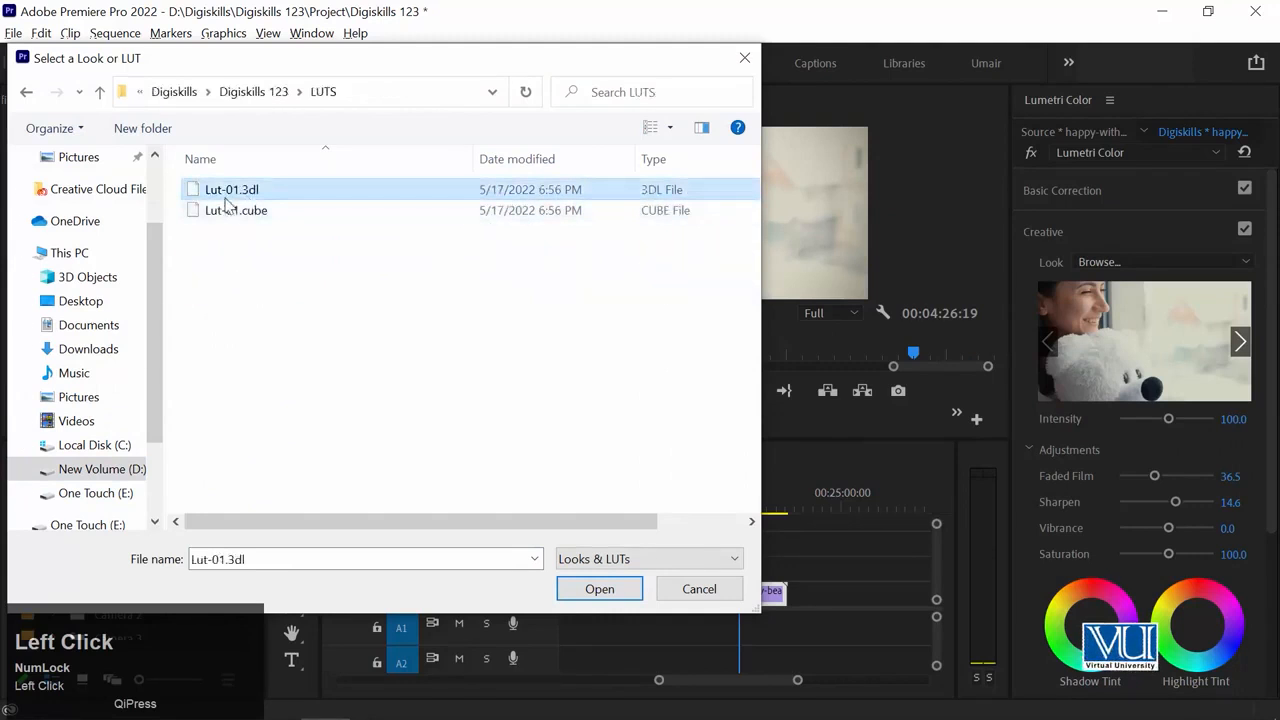
pyautogui.click(598, 590)
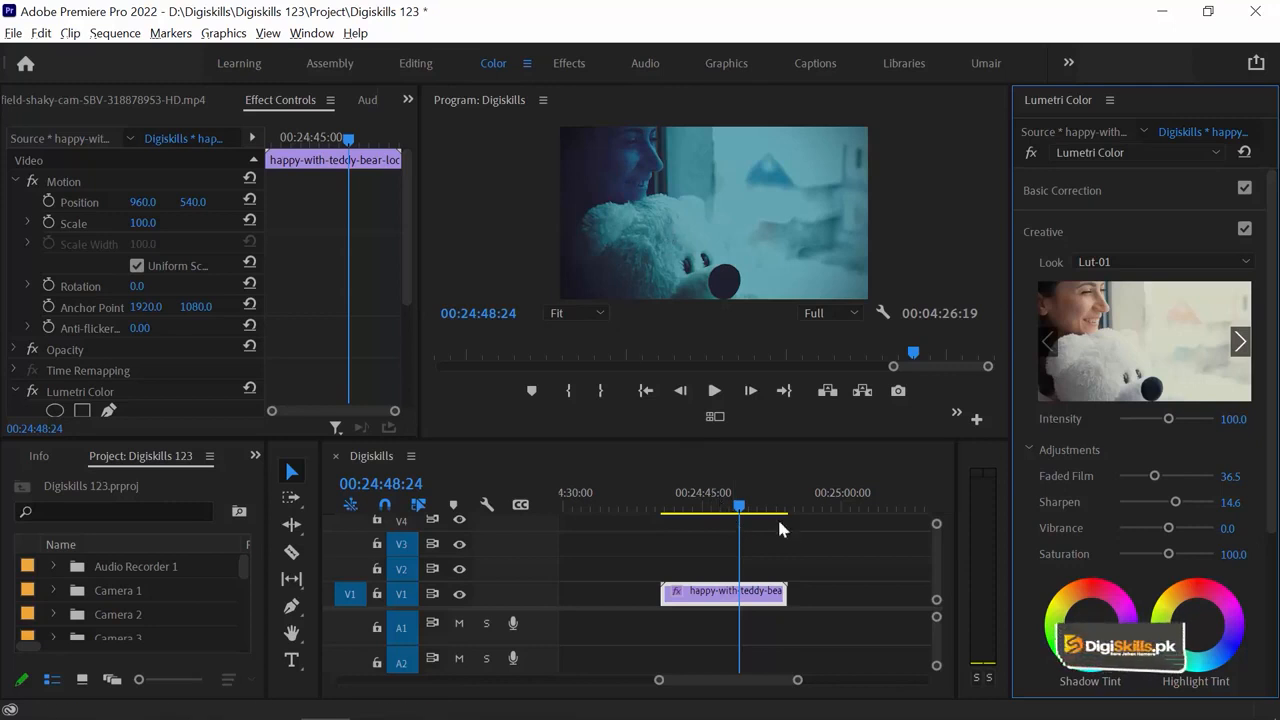
# Play part of the teddy-bear clip in the maximized Program monitor to check the applied look, then restore the layout.
pyautogui.click(713, 508)
pyautogui.press('`')
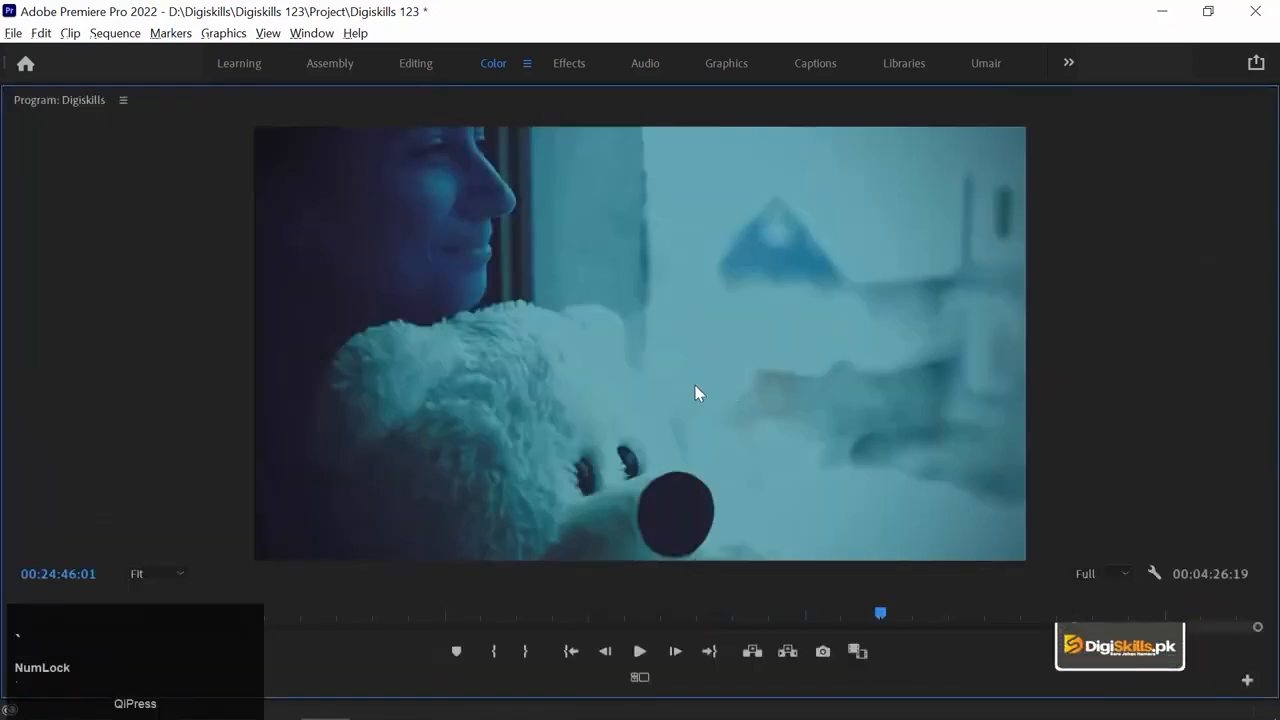
pyautogui.press('space')
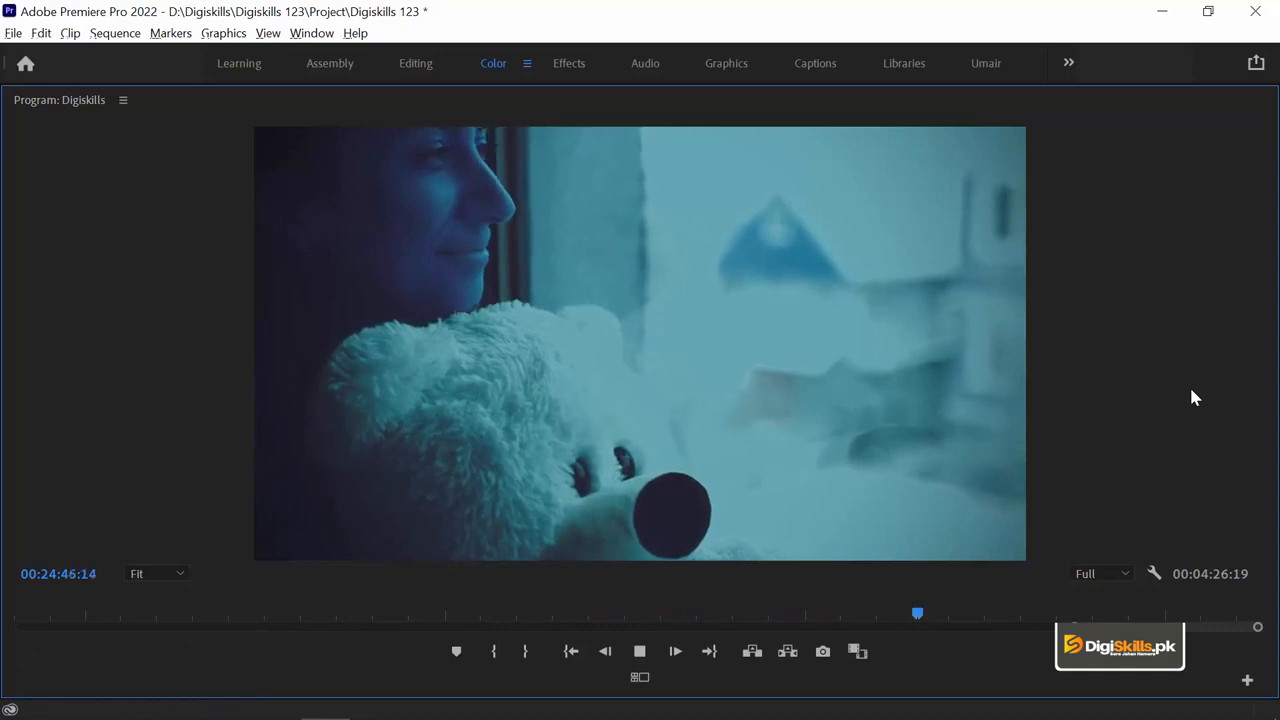
pyautogui.press('space')
pyautogui.press('`')
# Place the playhead within the teddy-bear clip and zoom the timeline out to show the other clips in the sequence.
pyautogui.click(736, 505)
pyautogui.press('-')
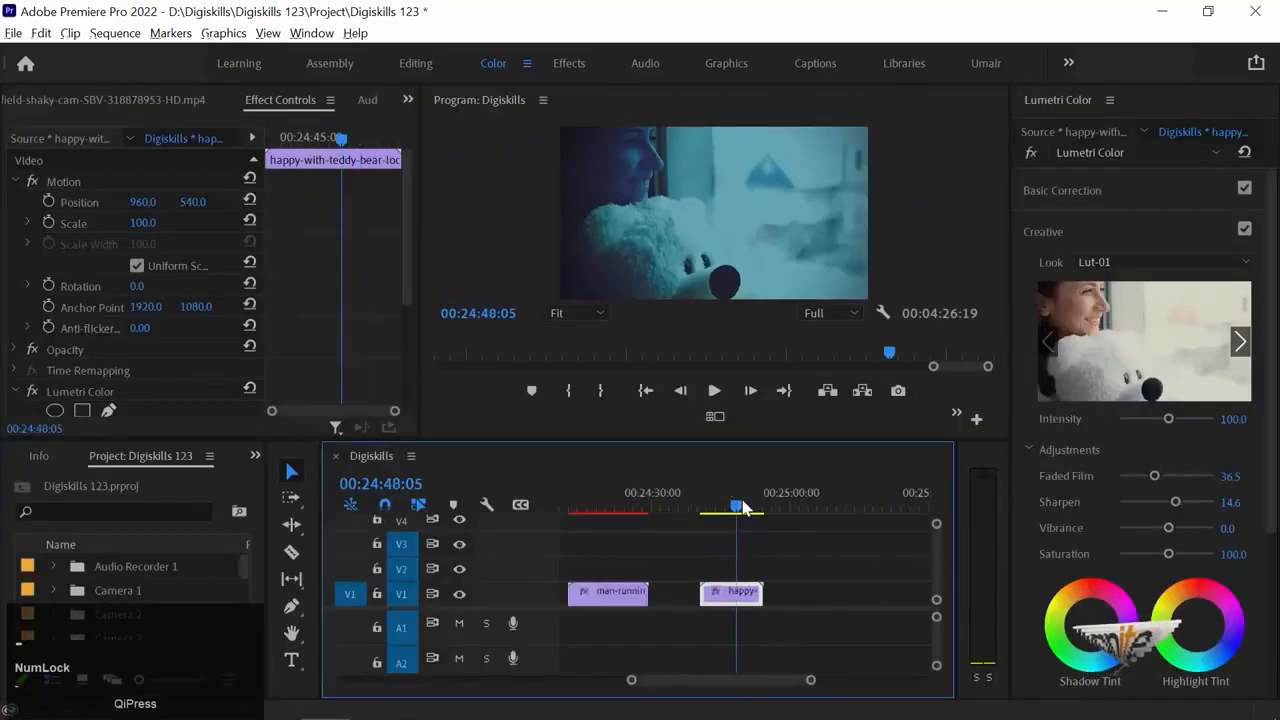
pyautogui.press('-')
pyautogui.press('-')
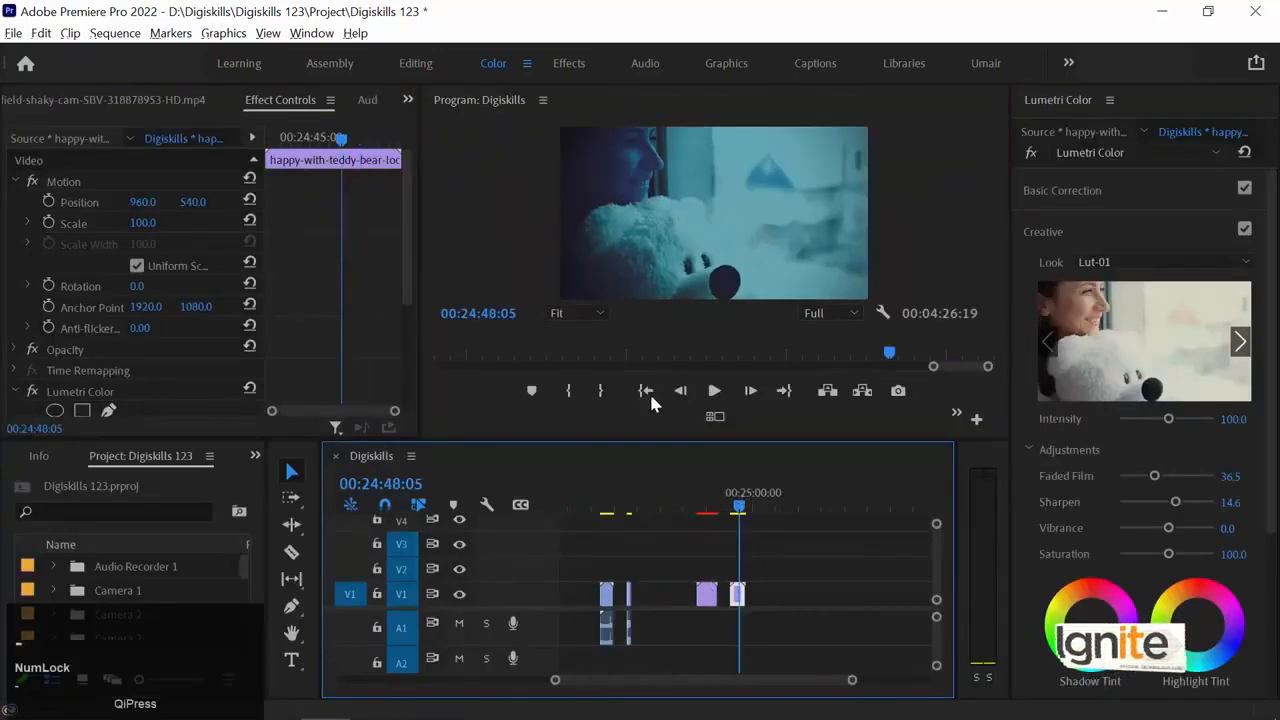
pyautogui.press('-')
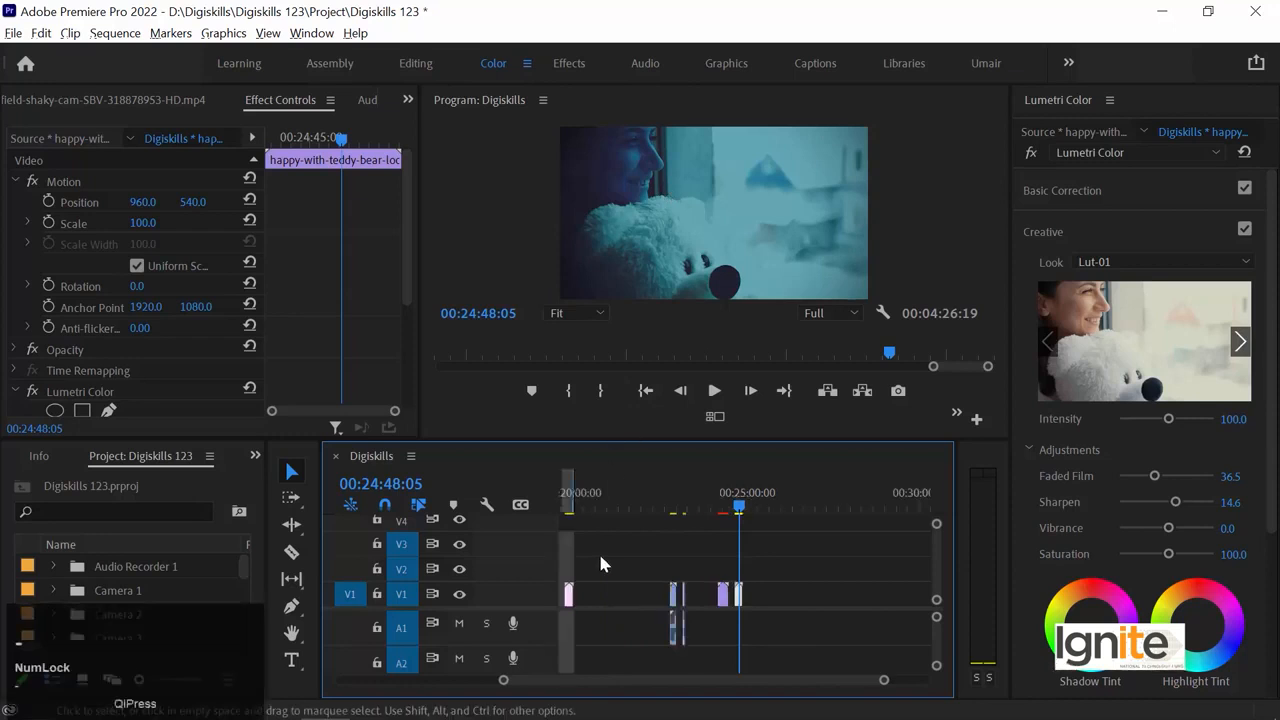
# Place the playhead within the portrait-sad-man clip at 00:16:38:07 and select that clip in the zoomed-in timeline.
pyautogui.press('-')
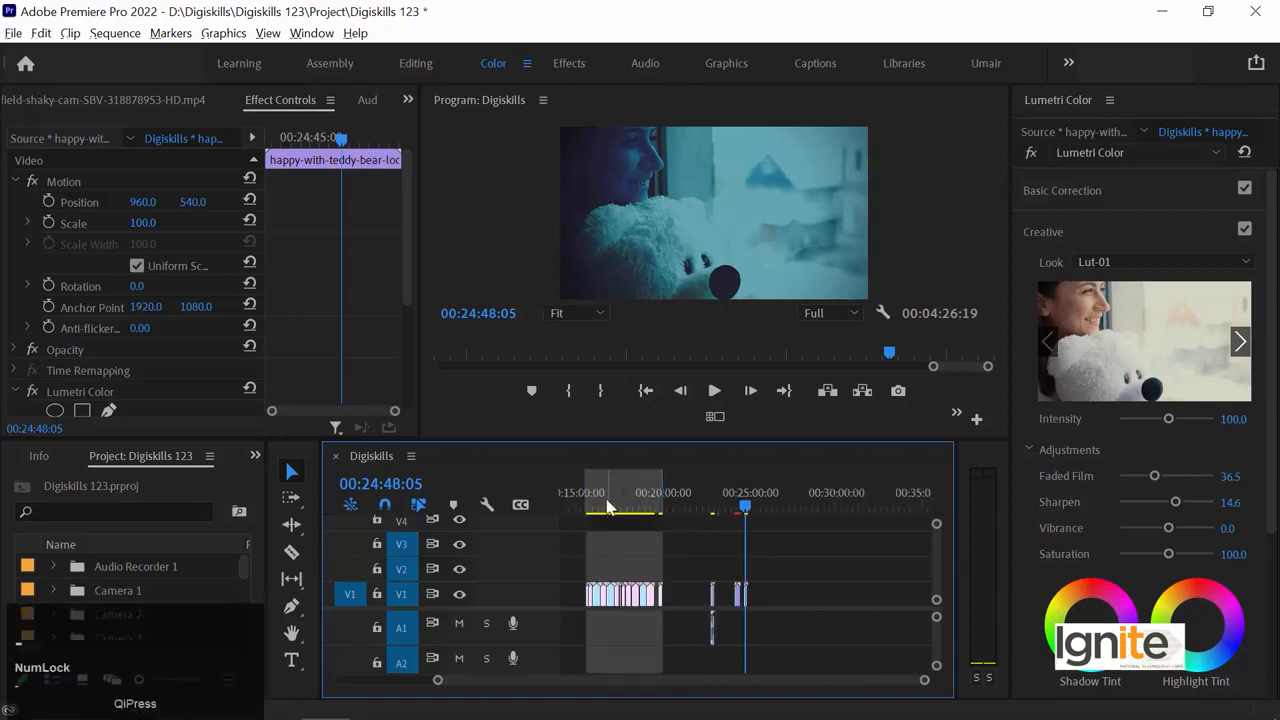
pyautogui.click(607, 505)
pyautogui.press('=')
pyautogui.press('=')
pyautogui.press('=')
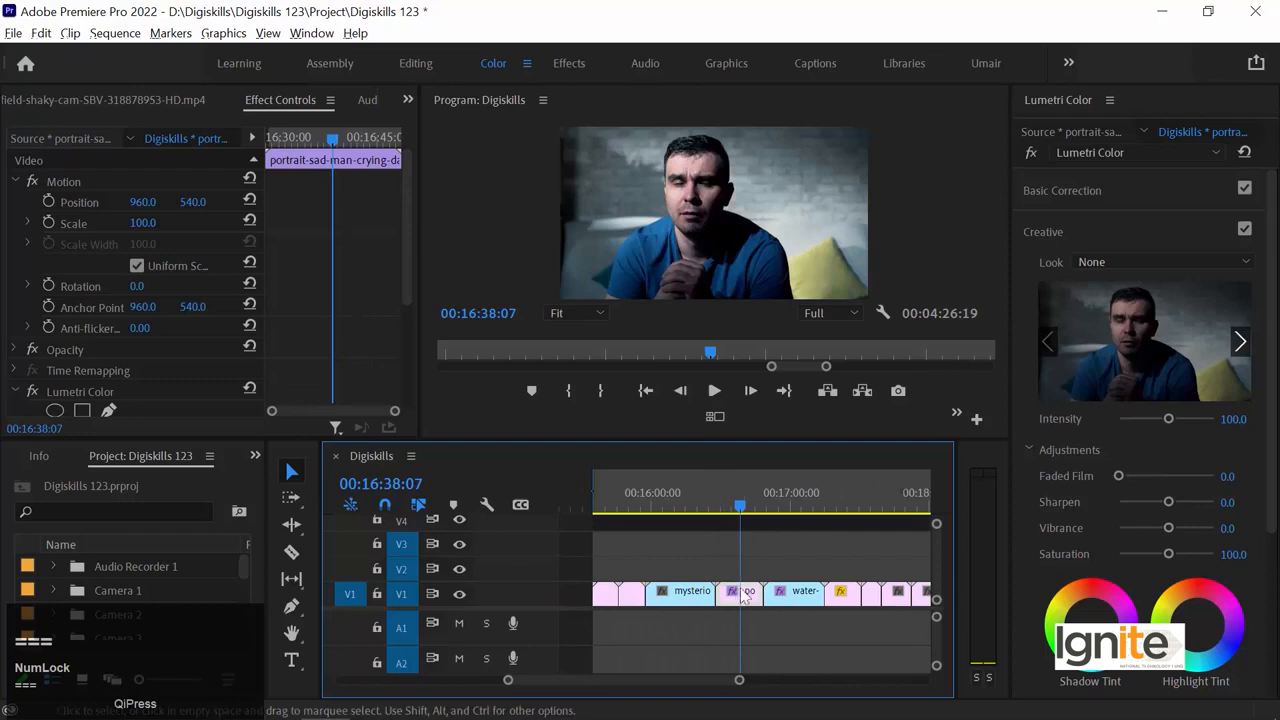
pyautogui.click(752, 598)
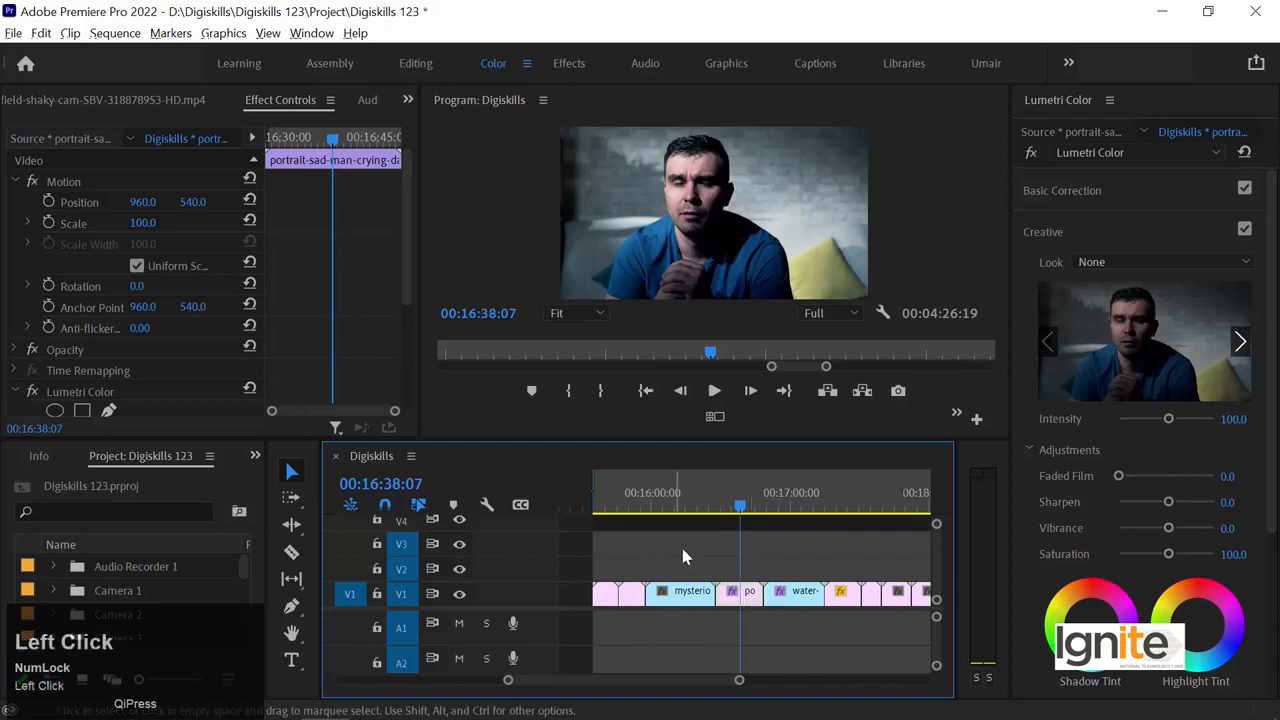
# Load Lut-01.3dl from the LUTS folder as the portrait-sad-man clip's Creative look in Lumetri Color.
pyautogui.click(1131, 262)
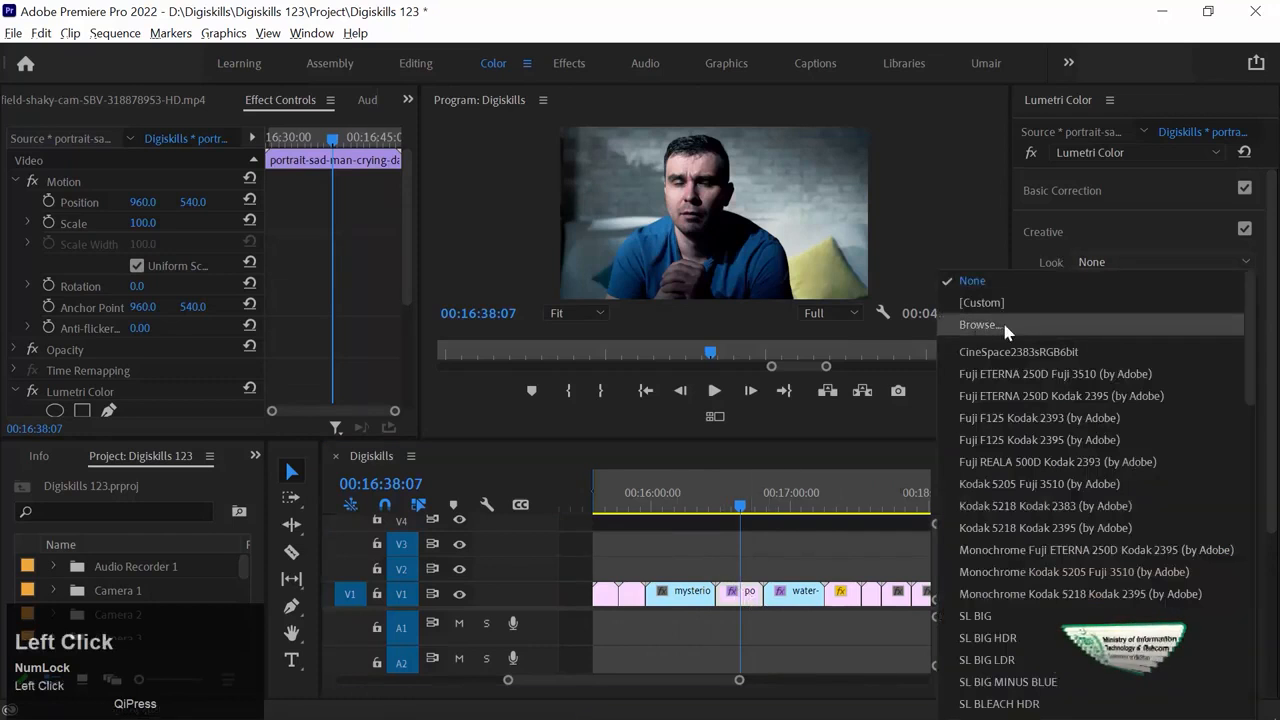
pyautogui.click(1000, 324)
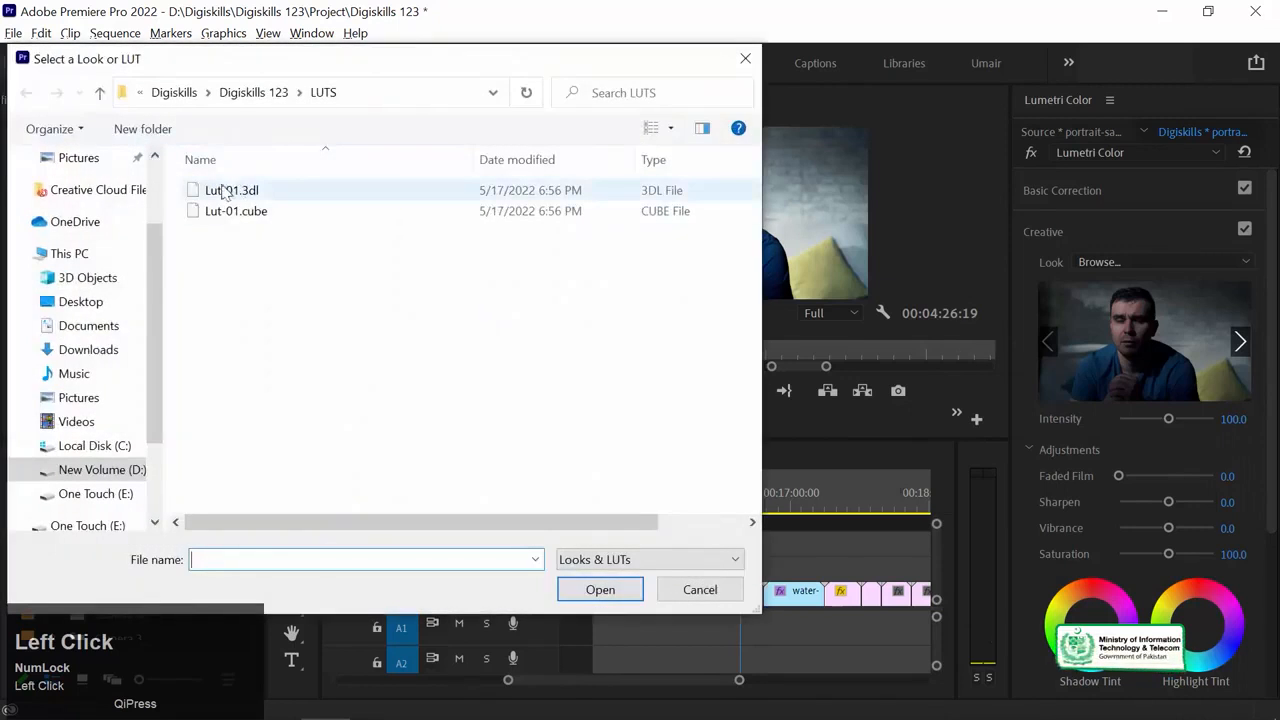
pyautogui.doubleClick(217, 192)
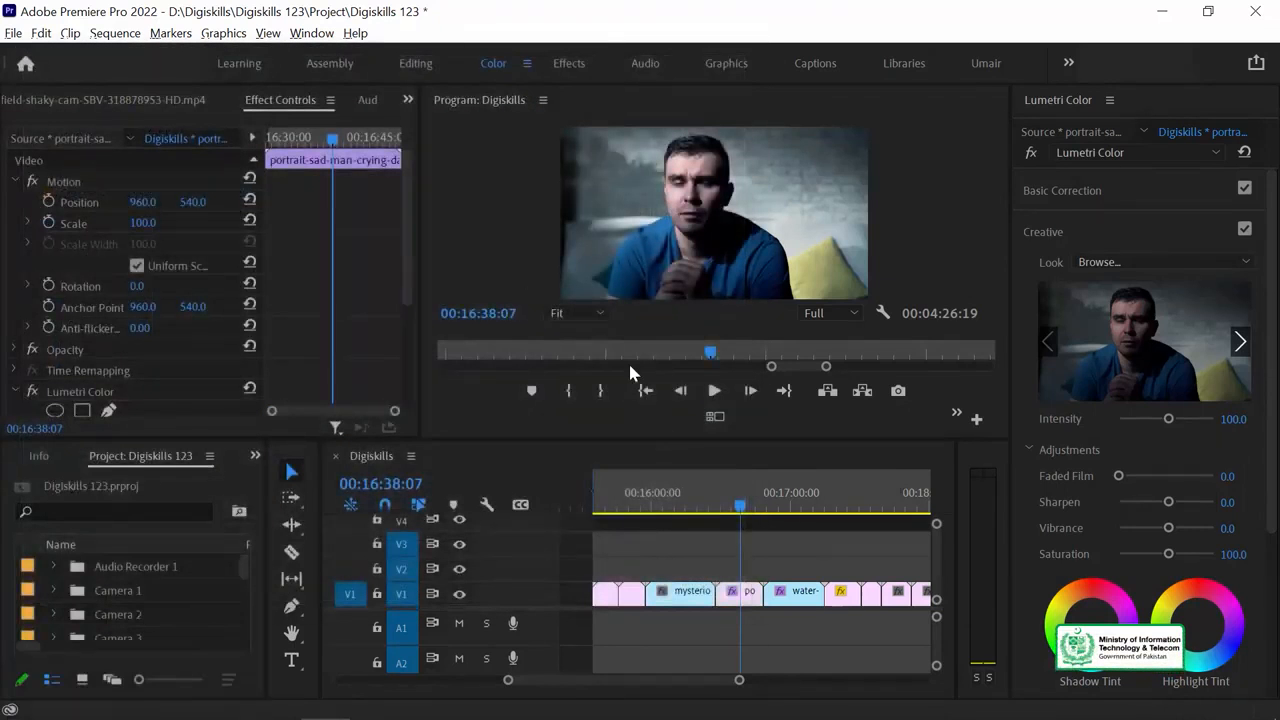
# Set the Lut-01 look's Intensity on the sad-man clip to 64.6, switching the Creative section off and on to compare.
pyautogui.moveTo(738, 505); pyautogui.dragTo(735, 506)
pyautogui.moveTo(1168, 418); pyautogui.dragTo(1137, 419)
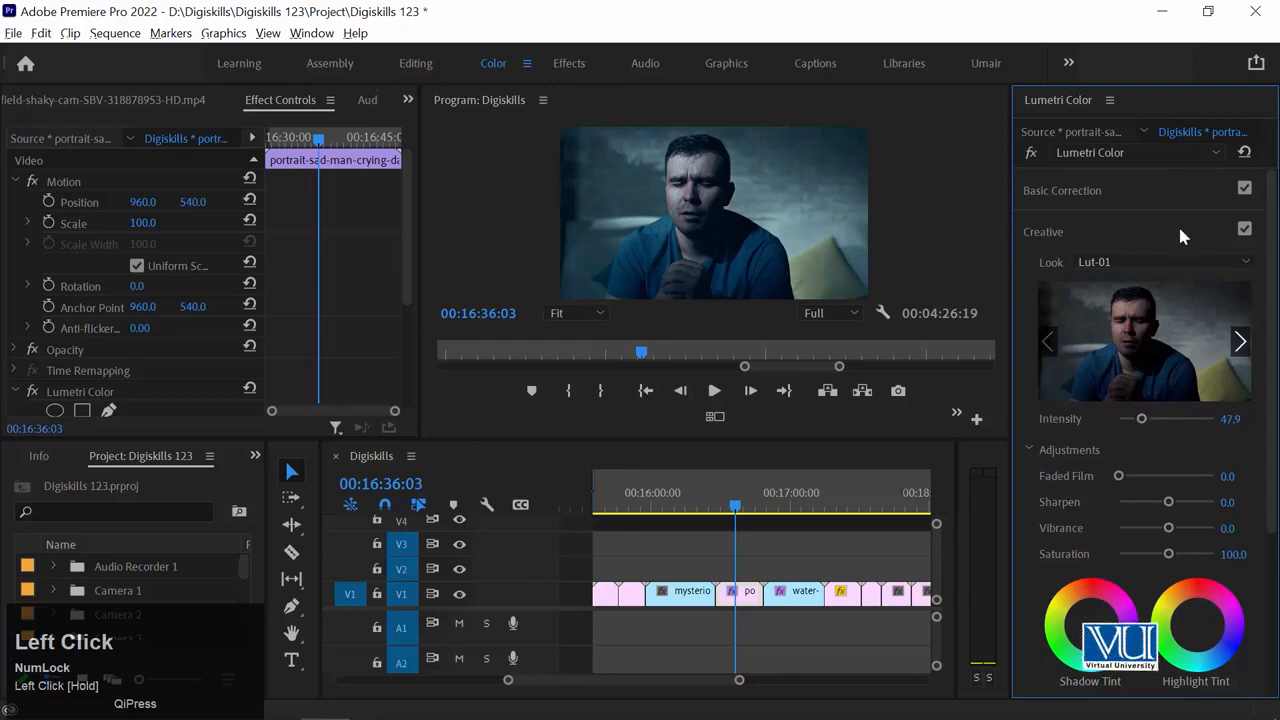
pyautogui.click(1244, 230)
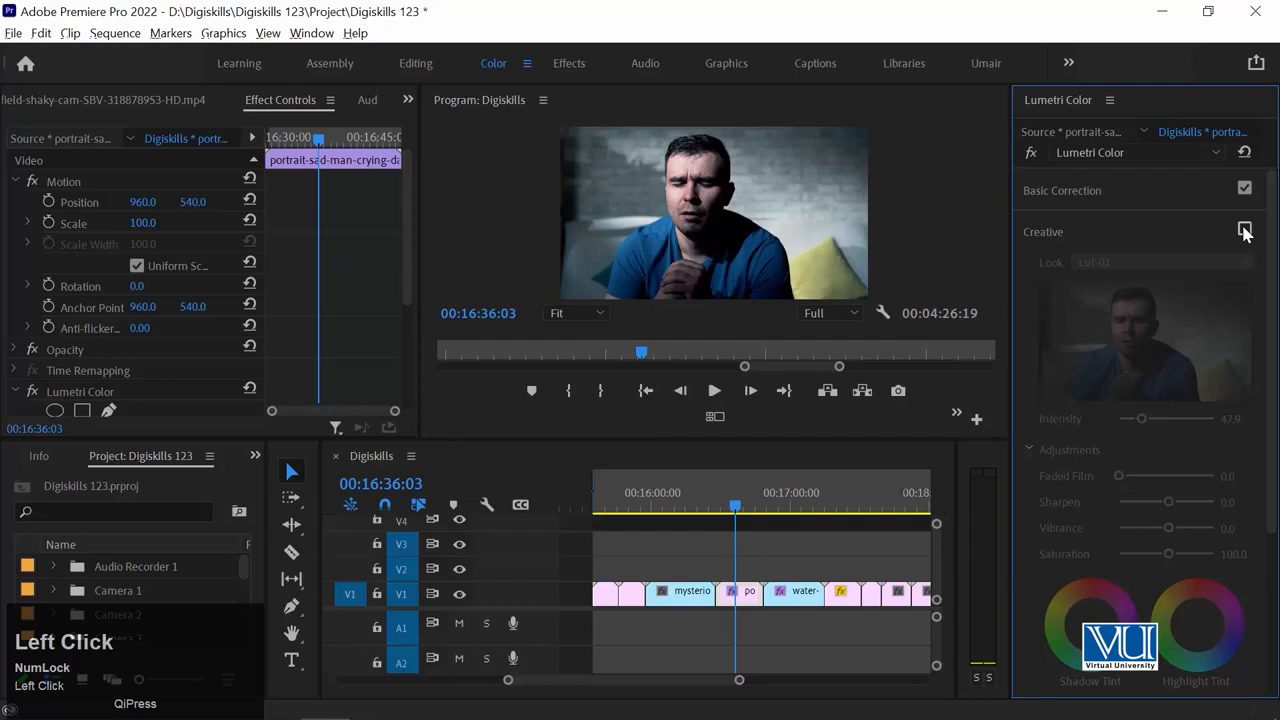
pyautogui.click(1244, 230)
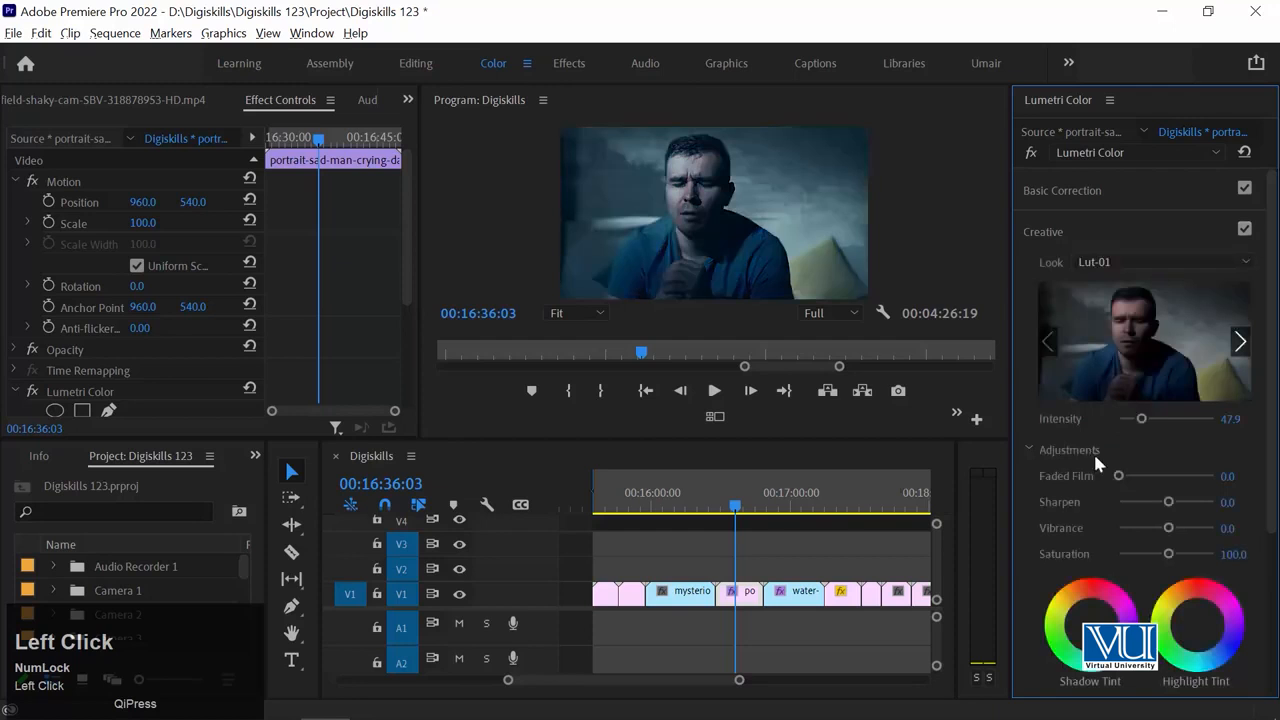
pyautogui.click(733, 505)
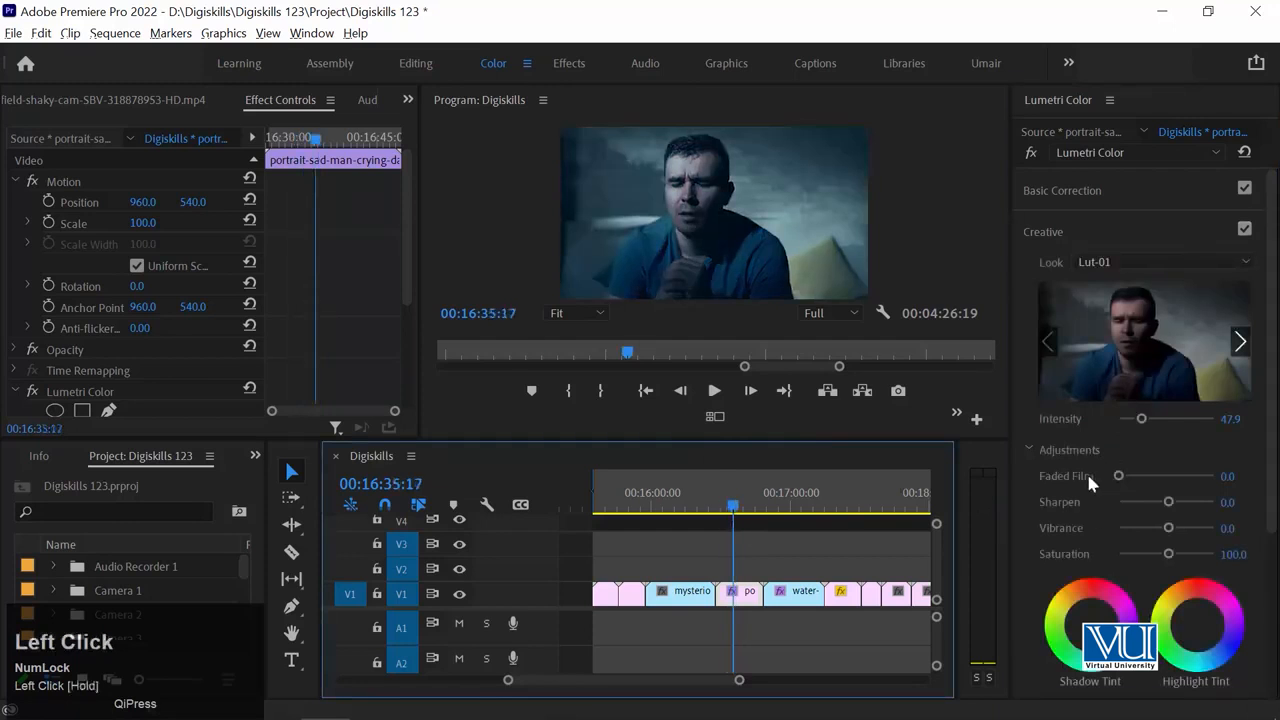
pyautogui.moveTo(1141, 418)
pyautogui.mouseDown()
pyautogui.moveTo(1160, 420)
pyautogui.moveTo(1148, 420)
pyautogui.mouseUp()
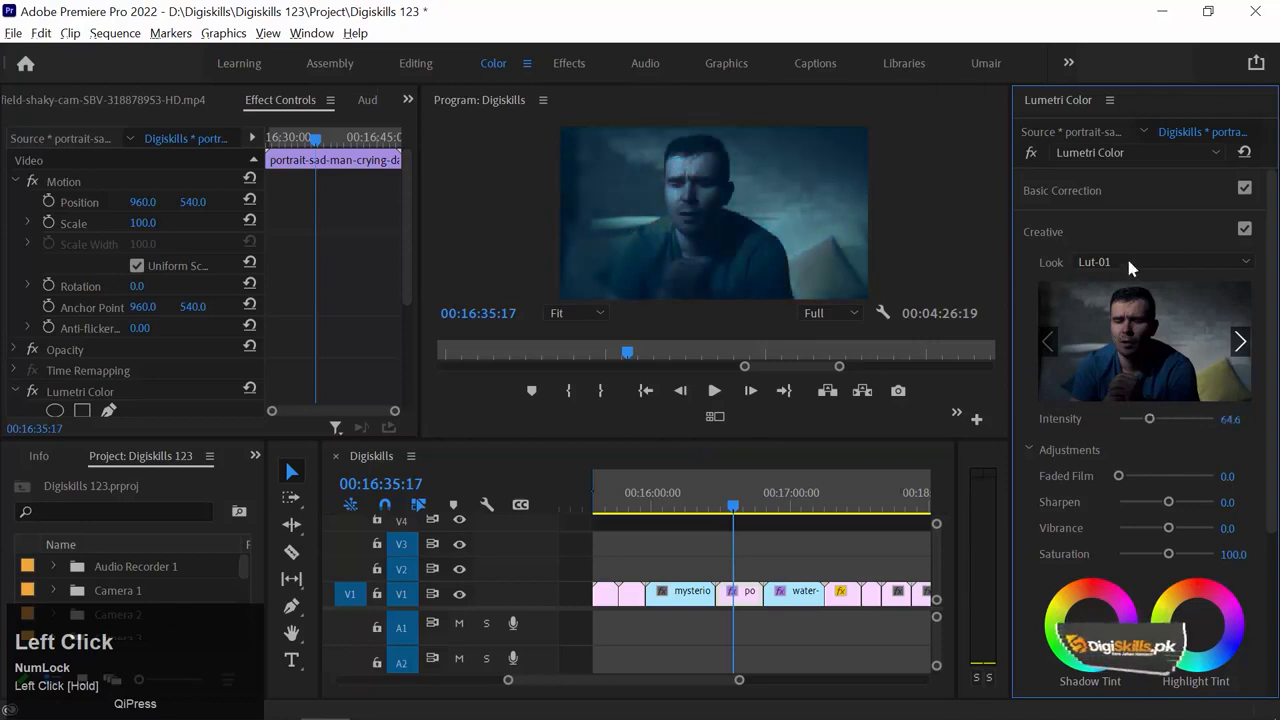
# In the sad-man clip's Basic Correction, lower Contrast to -10.4 and adjust Highlights.
pyautogui.click(1120, 189)
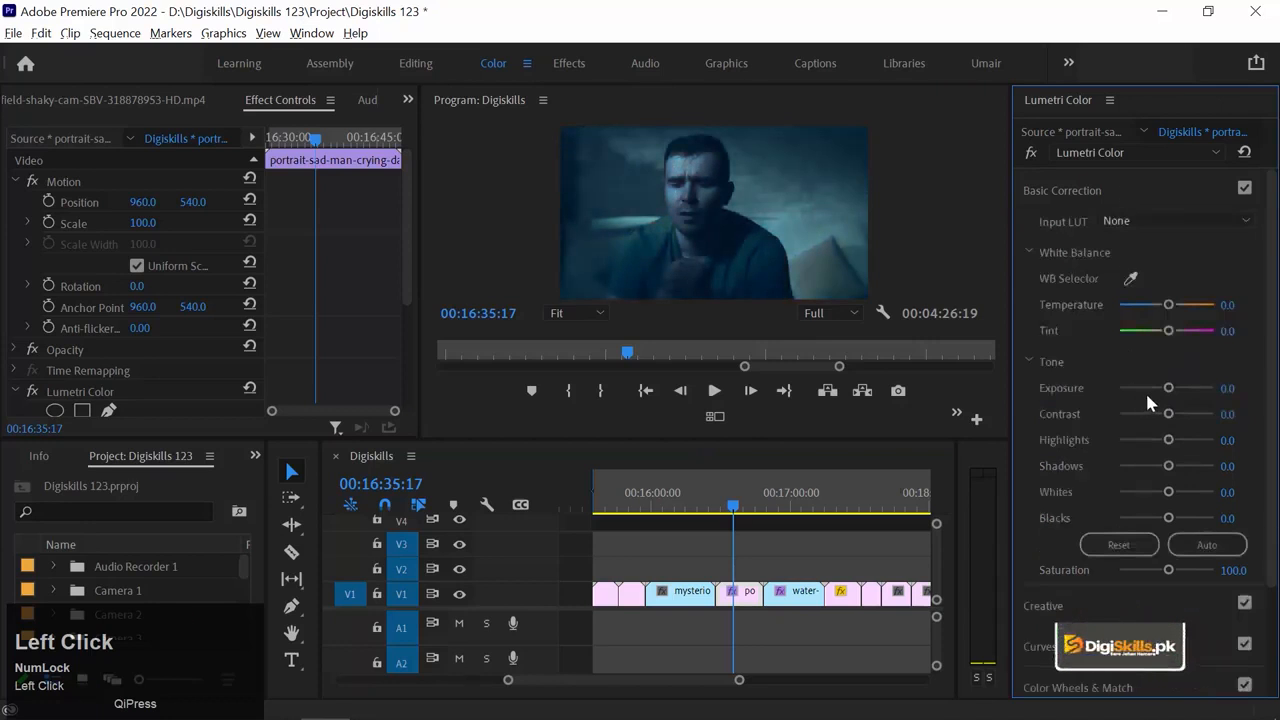
pyautogui.moveTo(1168, 413); pyautogui.dragTo(1145, 445)
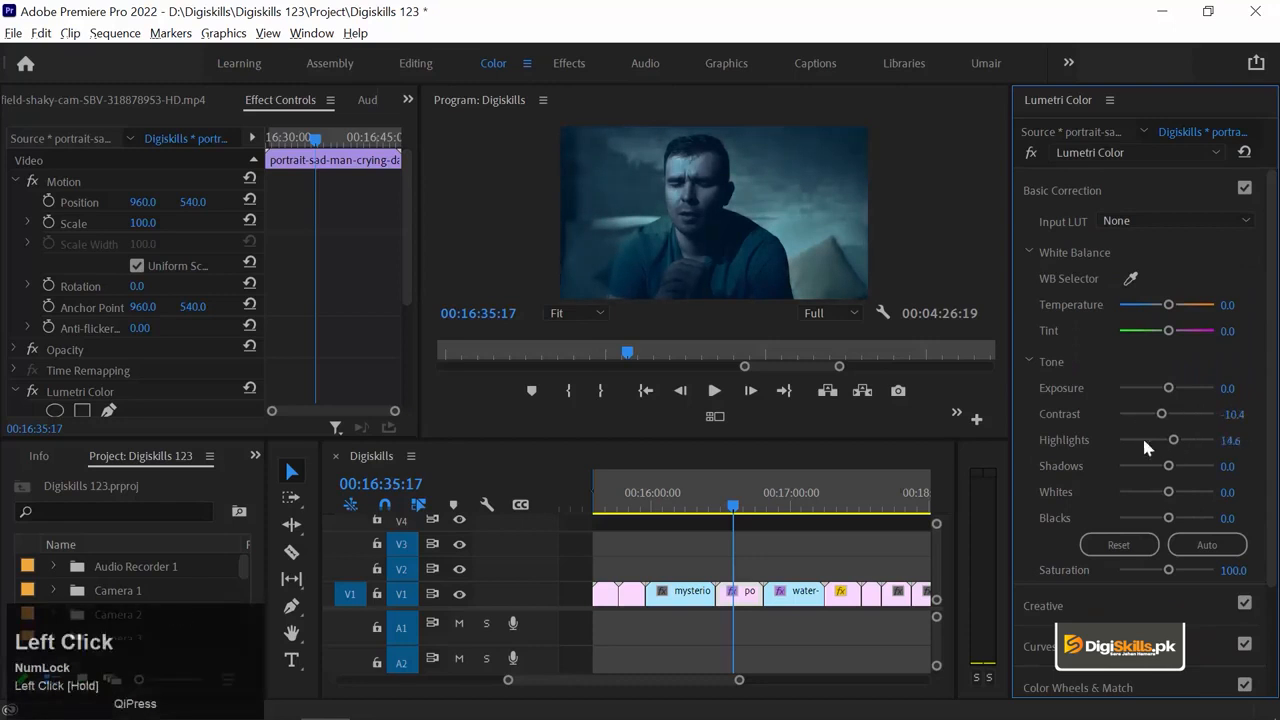